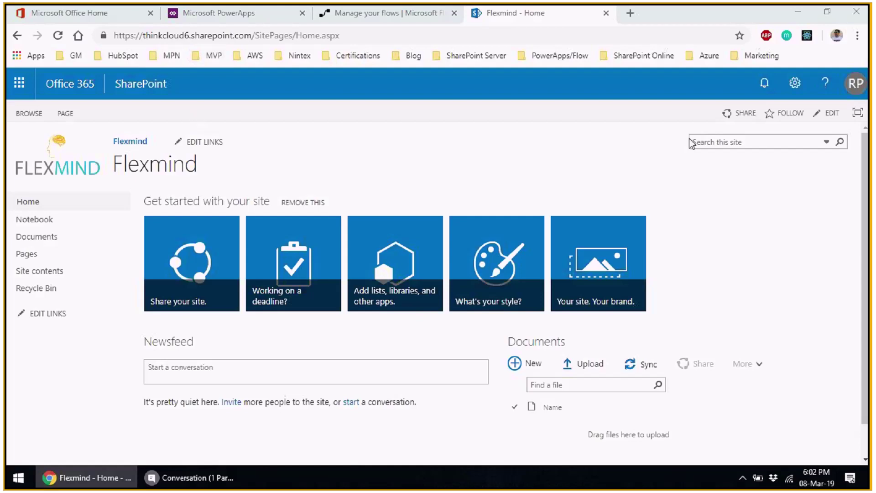
- Go through Site settings > People and groups > More to the New Group form on the Flexmind site
click(794, 83)
click(738, 310)
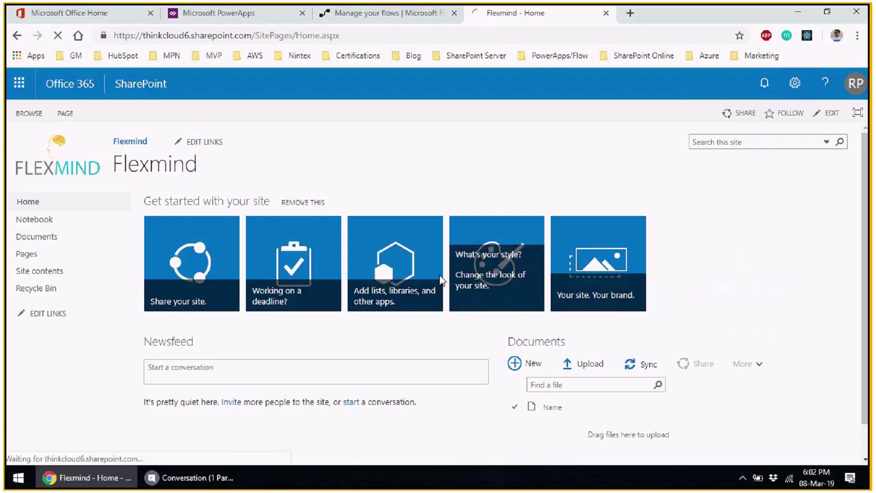
click(182, 215)
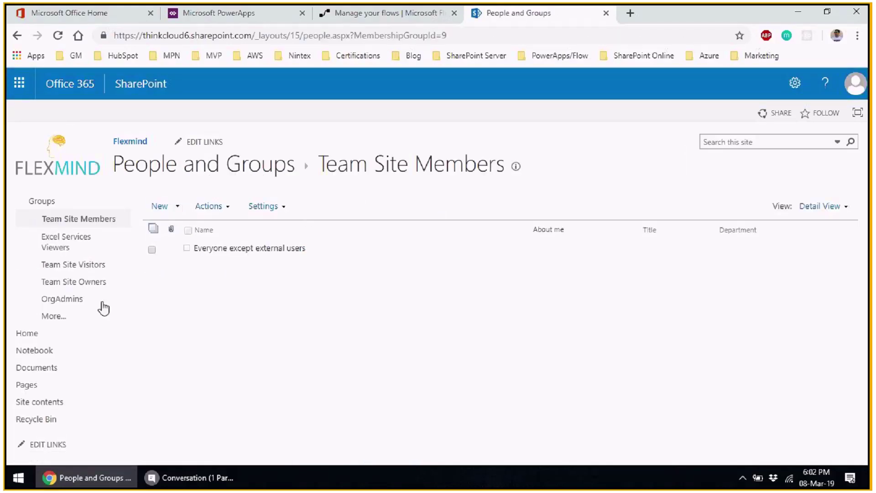
click(64, 318)
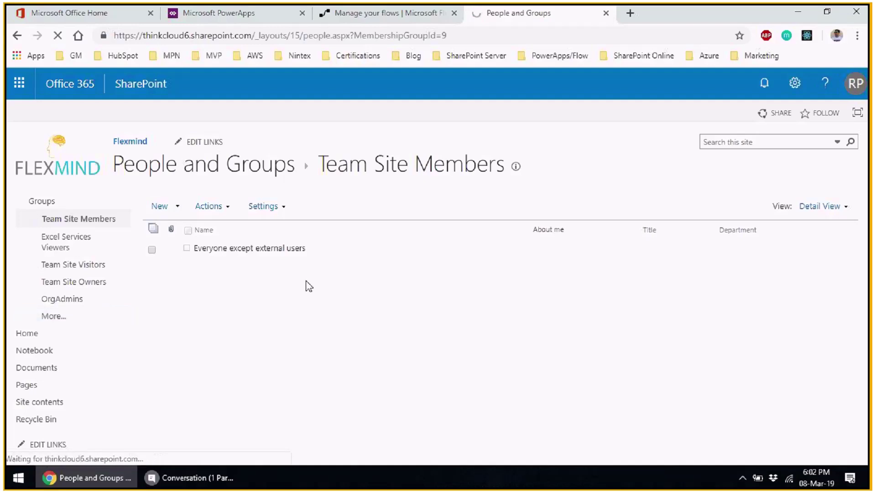
click(160, 206)
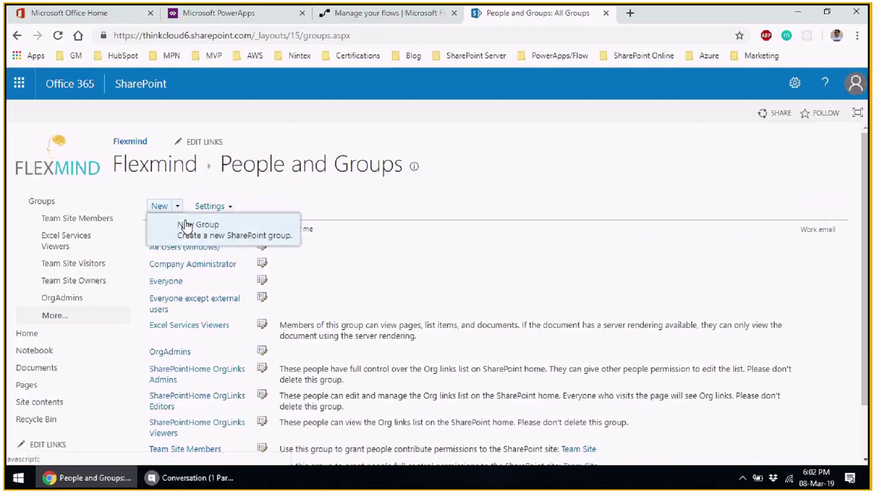
click(185, 227)
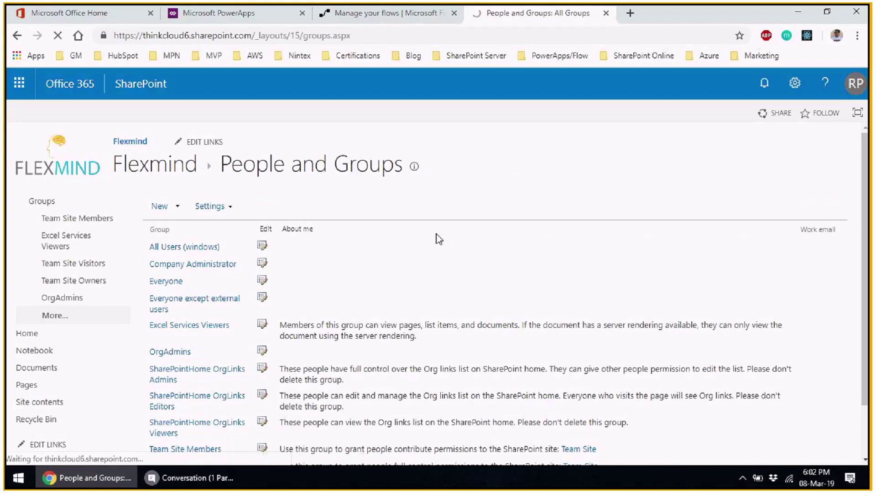
- Create the group ThinkCloudAdmins with membership viewable by Everyone
click(412, 222)
text(ThinkC)
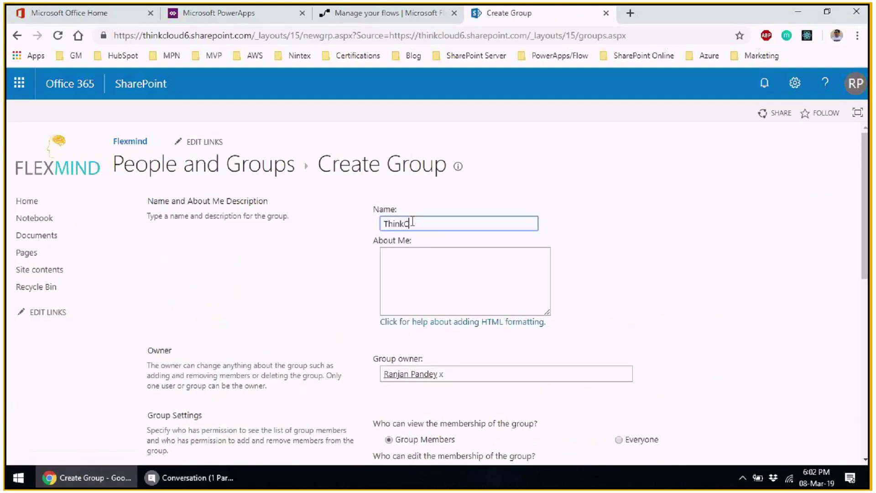
text(loudAdmins)
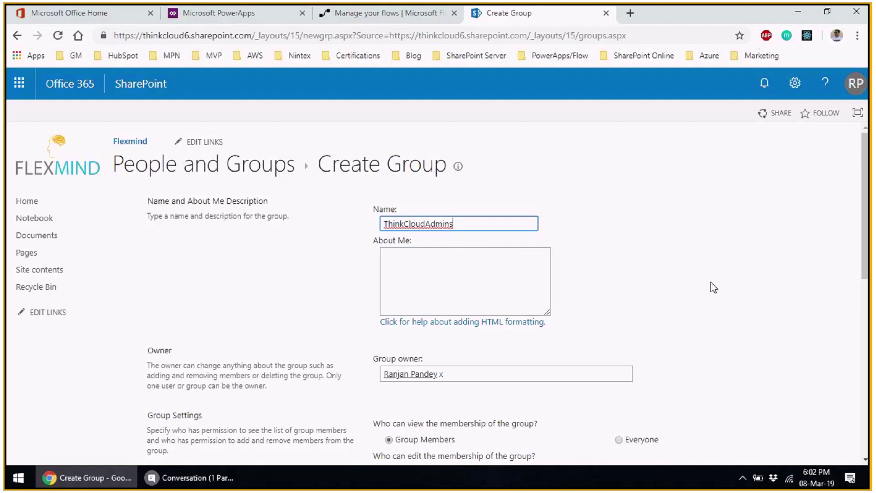
scroll(714, 287, down, 4)
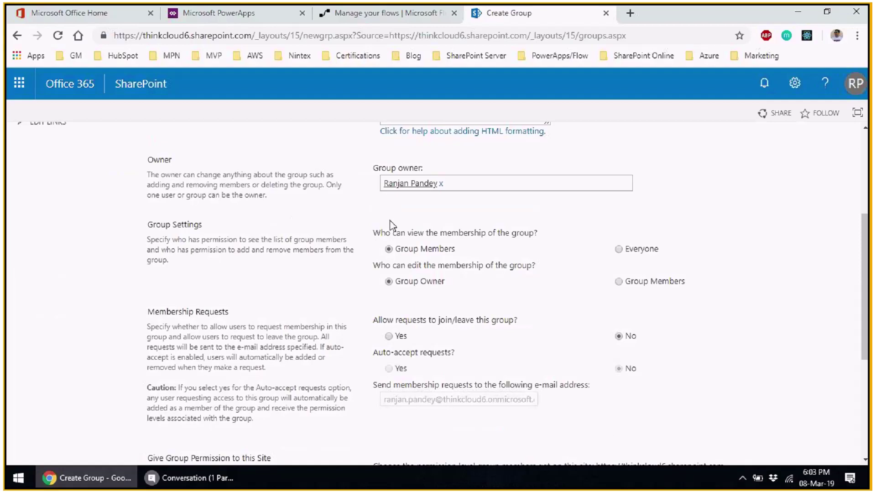
click(619, 249)
scroll(690, 296, down, 5)
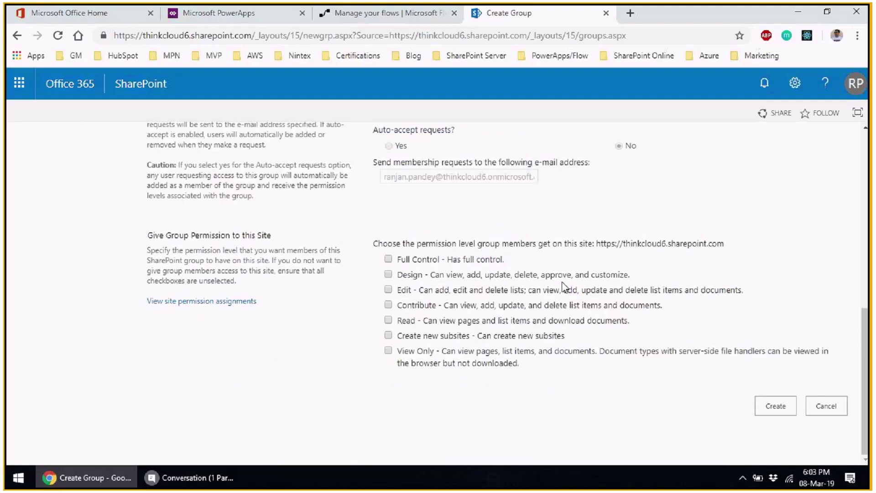
click(771, 404)
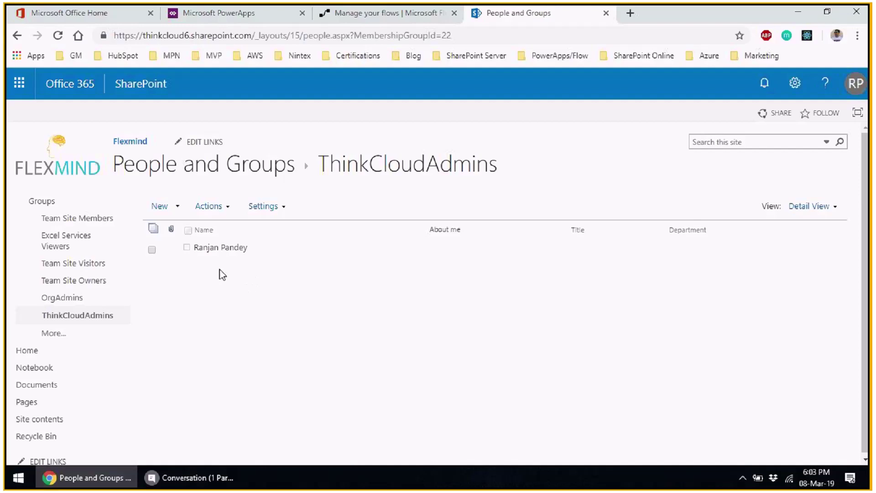
- Find a second user by name and share the ThinkCloudAdmins group with them
click(179, 207)
click(187, 228)
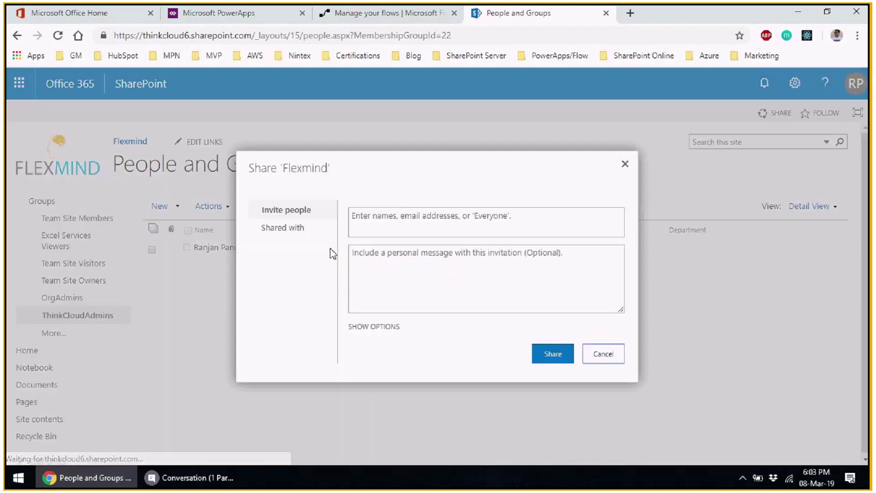
click(388, 220)
text(rakesh)
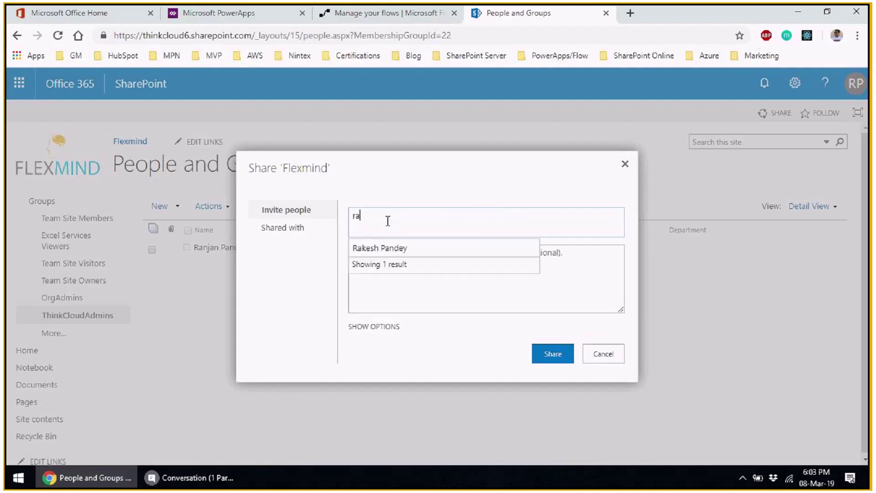
click(400, 248)
click(389, 326)
click(554, 368)
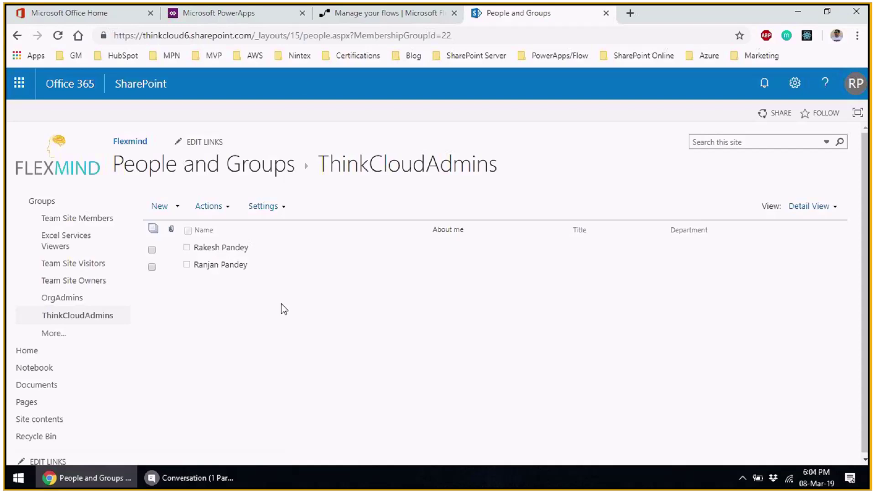
- Switch to the Flow list and raise the browser zoom two levels
click(340, 15)
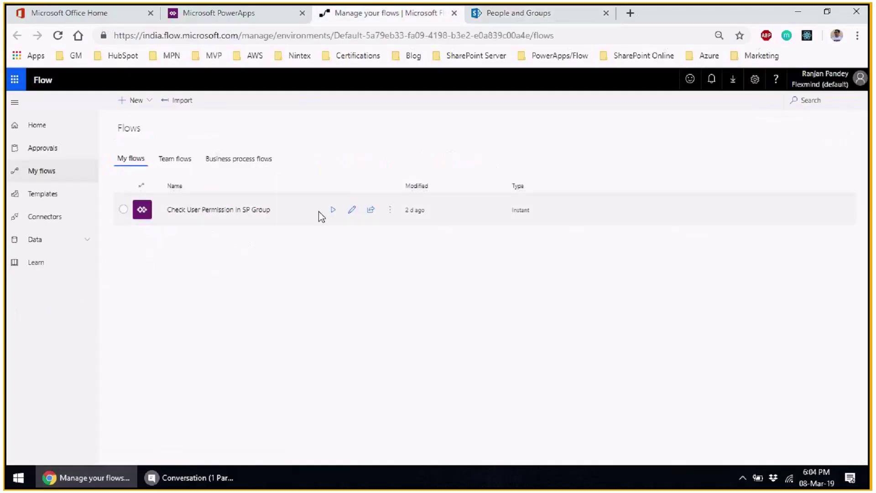
click(857, 36)
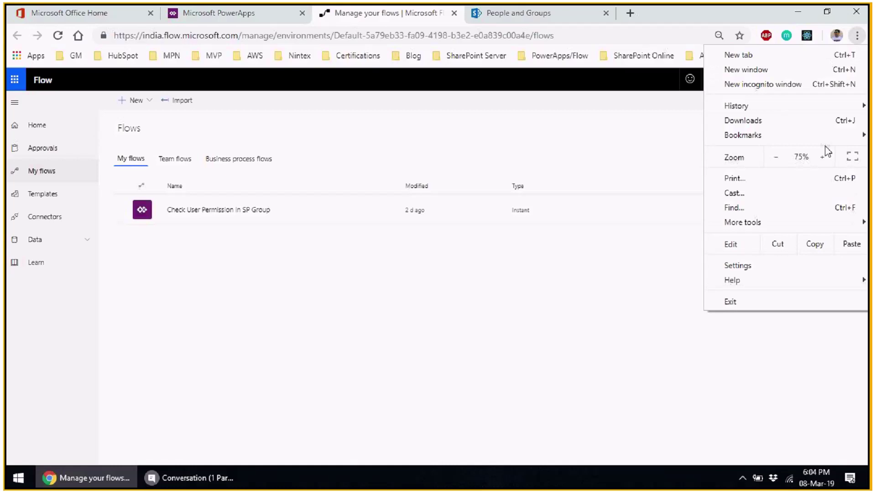
click(824, 156)
click(824, 156)
click(333, 302)
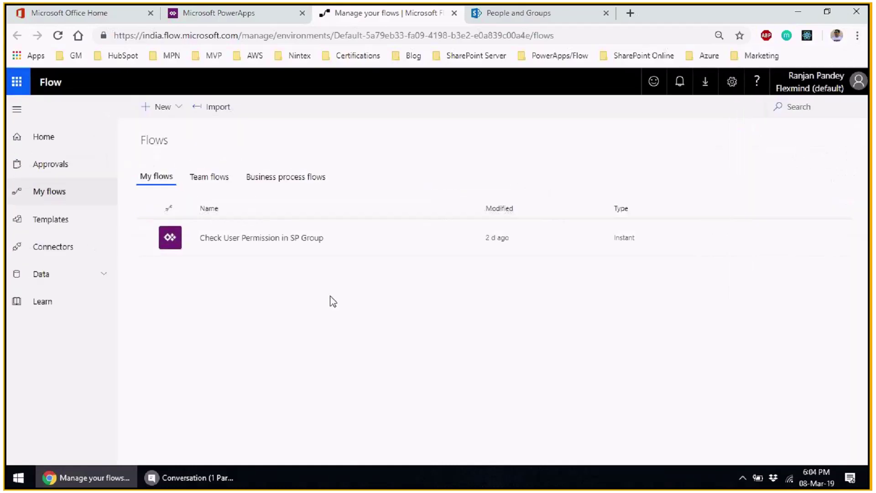
- Create a blank flow and pick the PowerApps trigger found by searching 'powerapps'
click(179, 108)
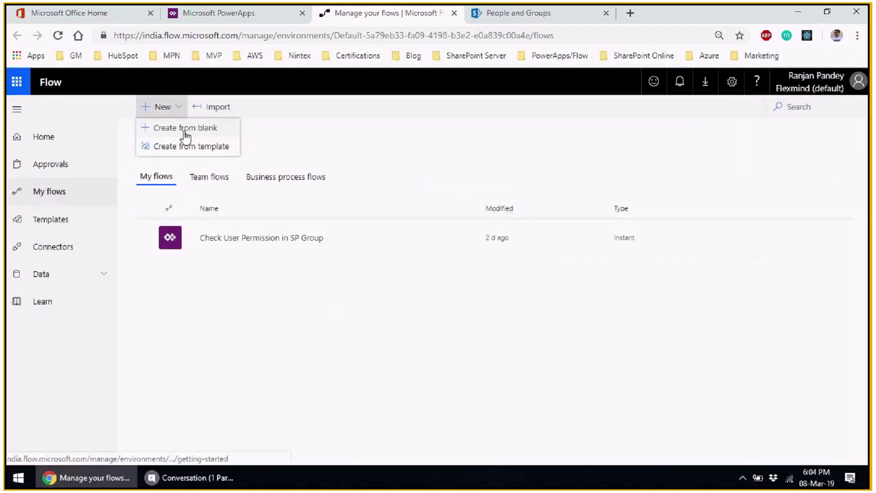
click(184, 129)
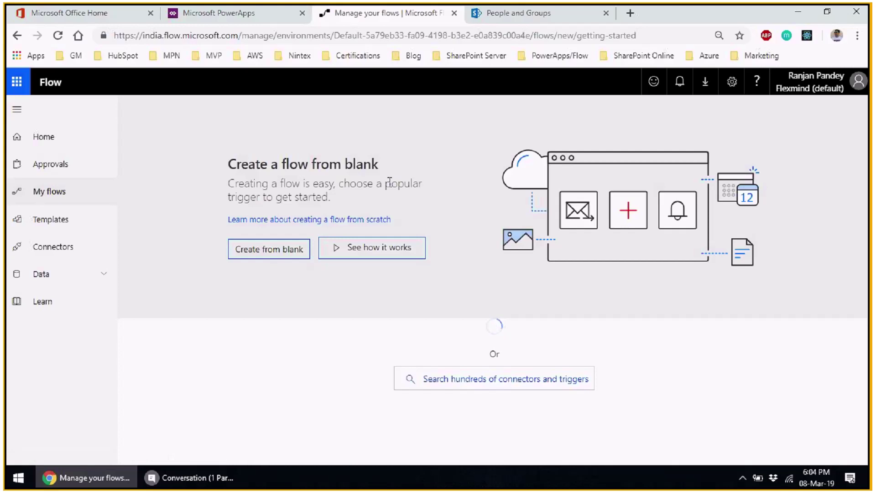
scroll(375, 214, down, 2)
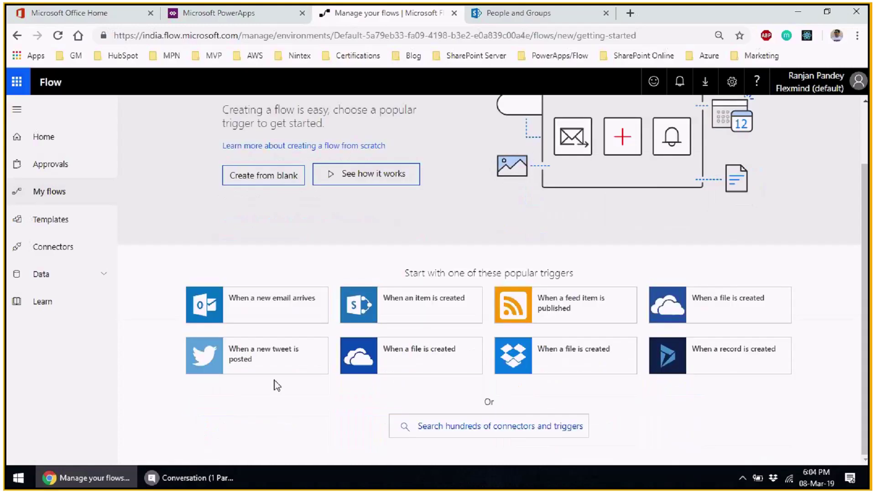
click(452, 431)
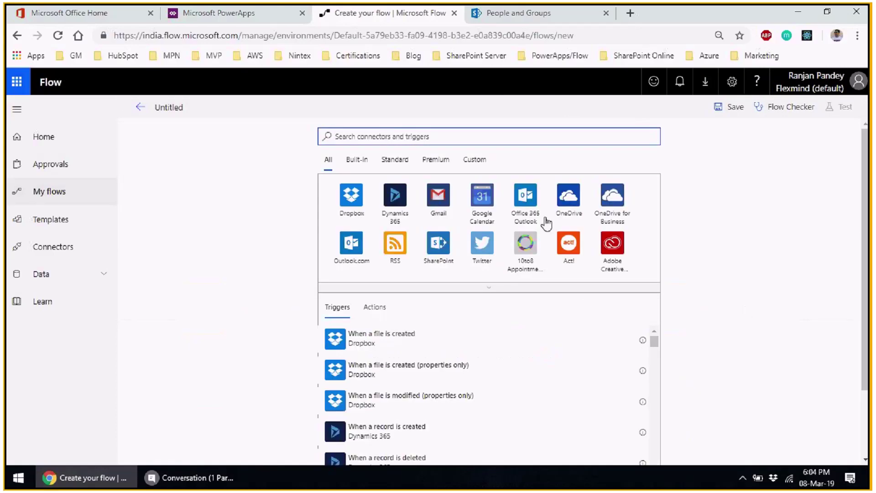
click(411, 135)
text(po)
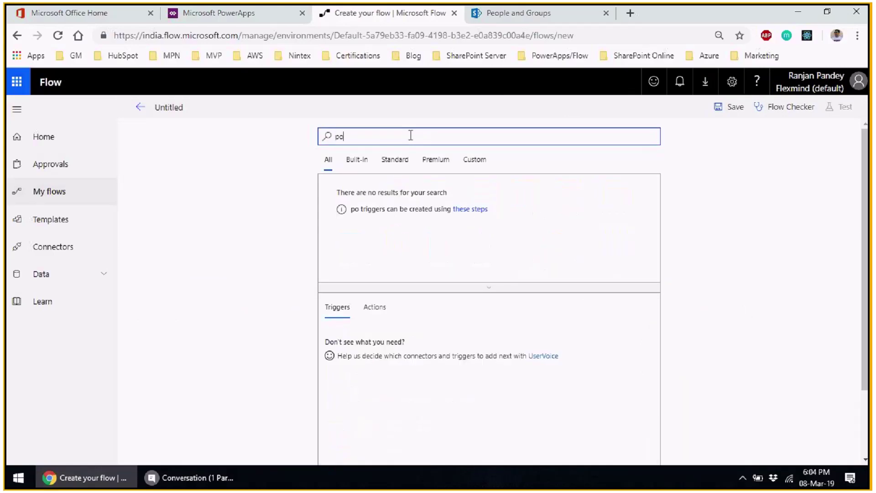
text(werapps)
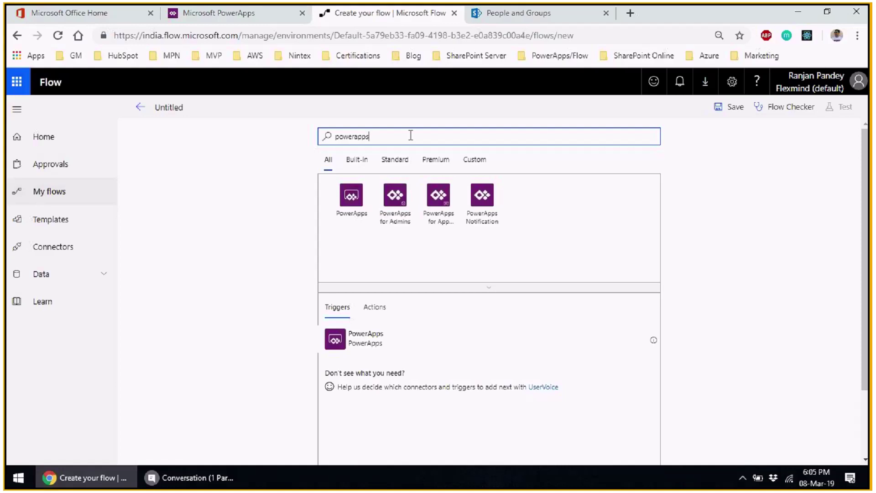
click(361, 343)
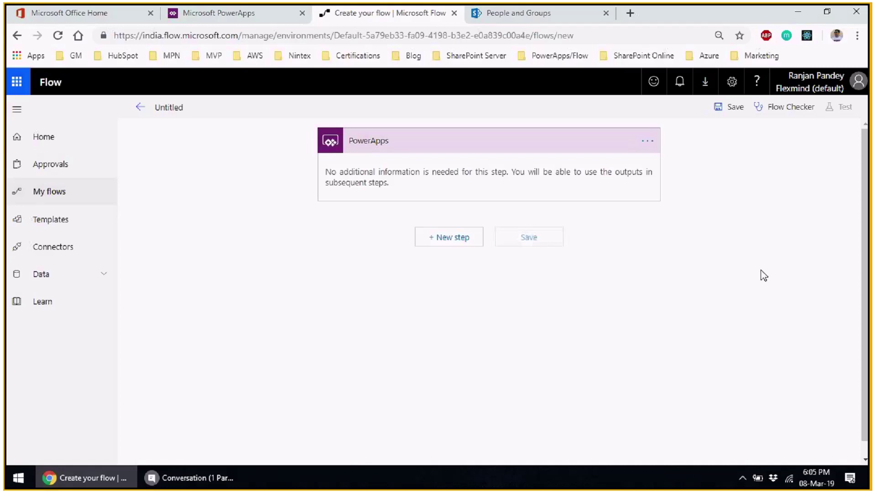
- Add an Initialize variable step after the trigger with the name IsGroupMember
click(458, 243)
click(439, 217)
text(variab)
scroll(777, 302, down, 1)
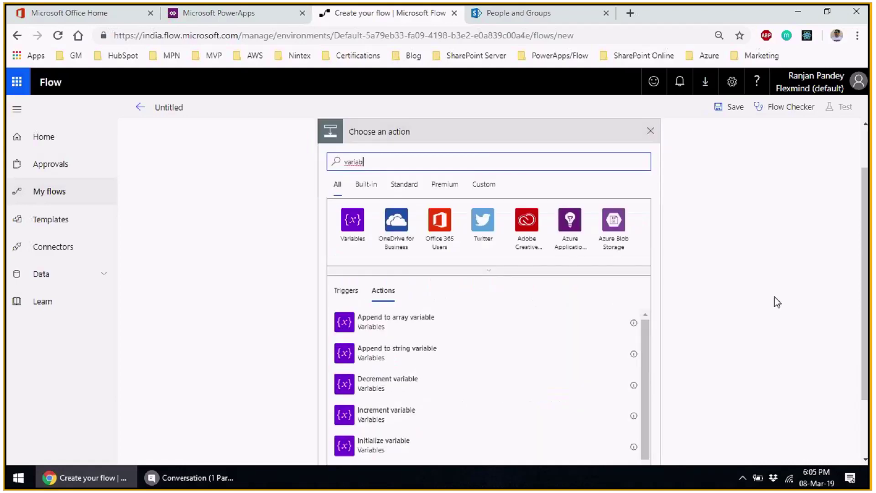
scroll(777, 302, down, 2)
click(416, 367)
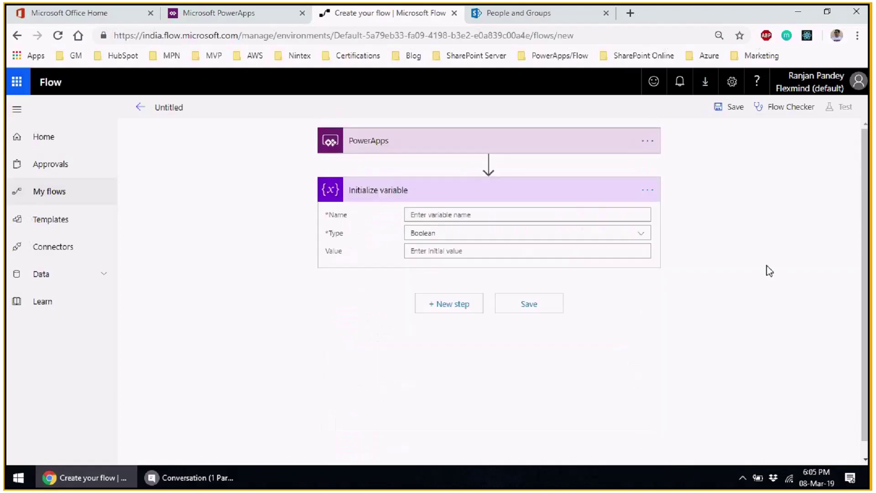
click(505, 213)
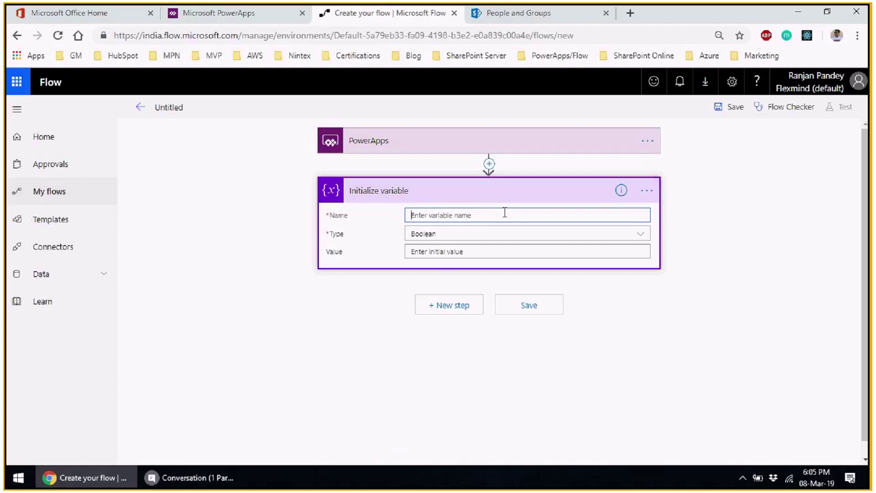
text(IsGroupMember)
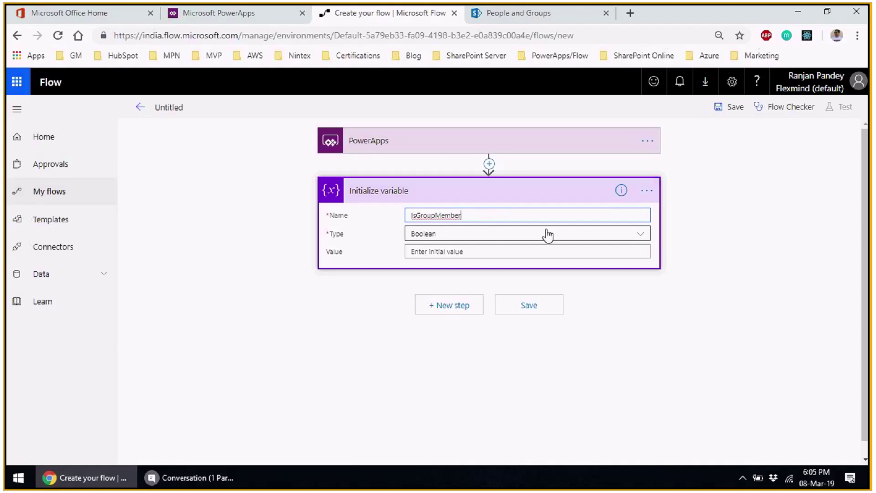
- Rename the step to 'Initialize IsGroupMember variable'
click(646, 190)
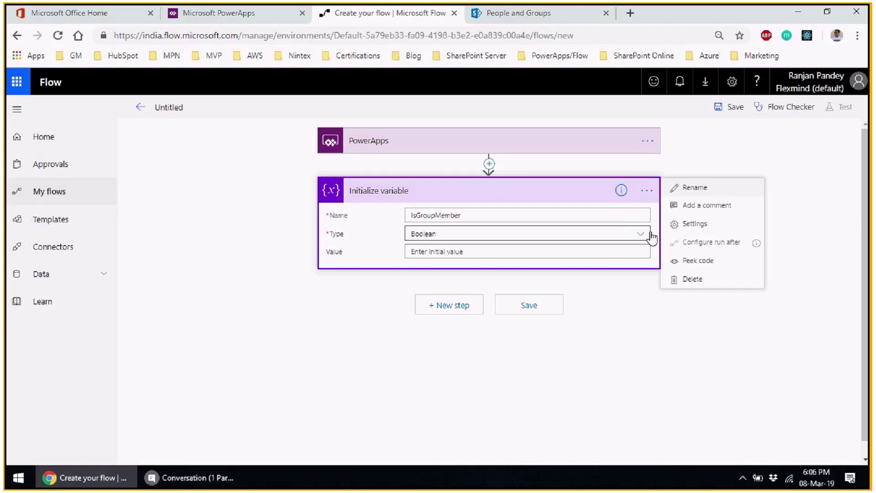
click(684, 189)
double_click(403, 194)
text(I)
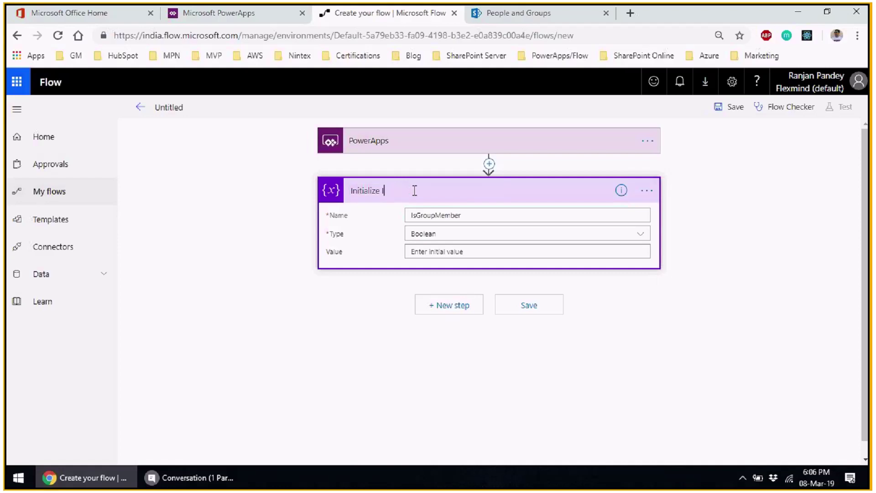
text(sGroupMember variable)
click(737, 348)
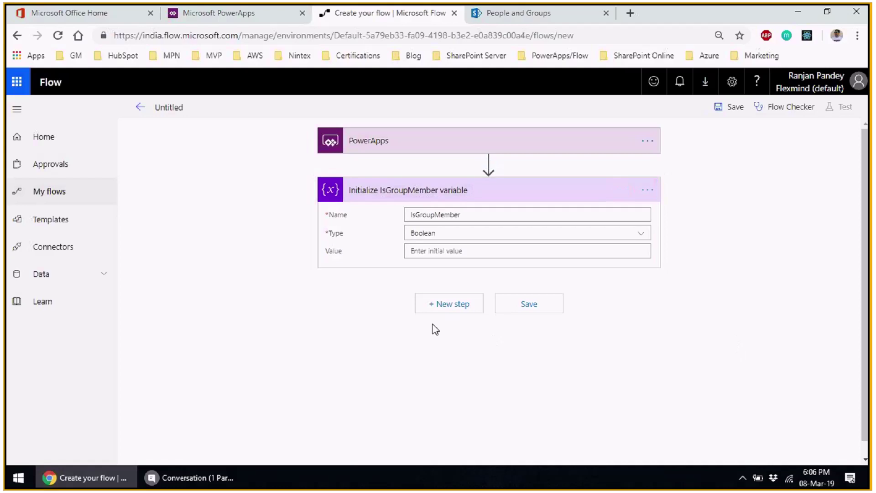
scroll(324, 335, down, 1)
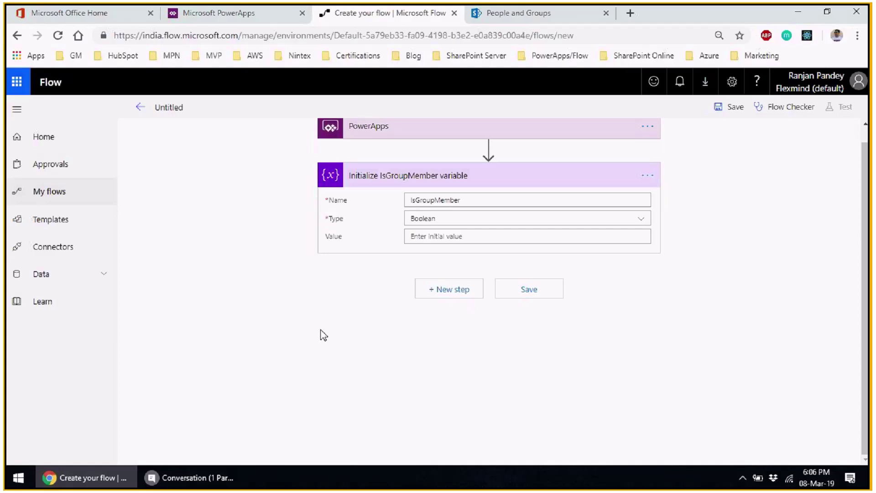
- Add another Initialize variable step titled 'Initialize MembershipJSONResult variable'
click(436, 291)
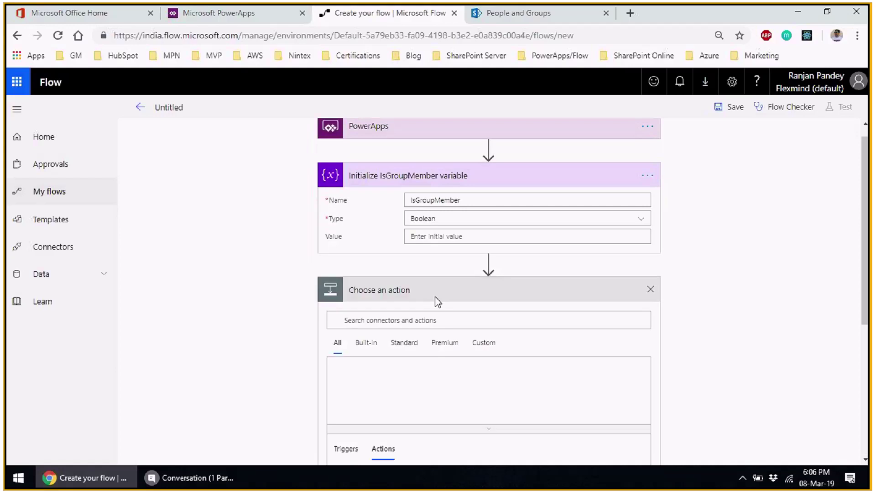
scroll(693, 327, down, 4)
text(i)
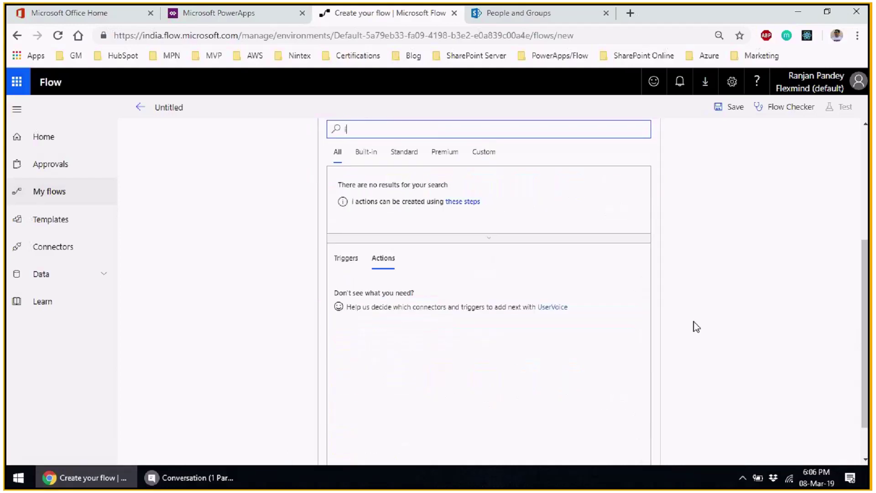
text(nitia)
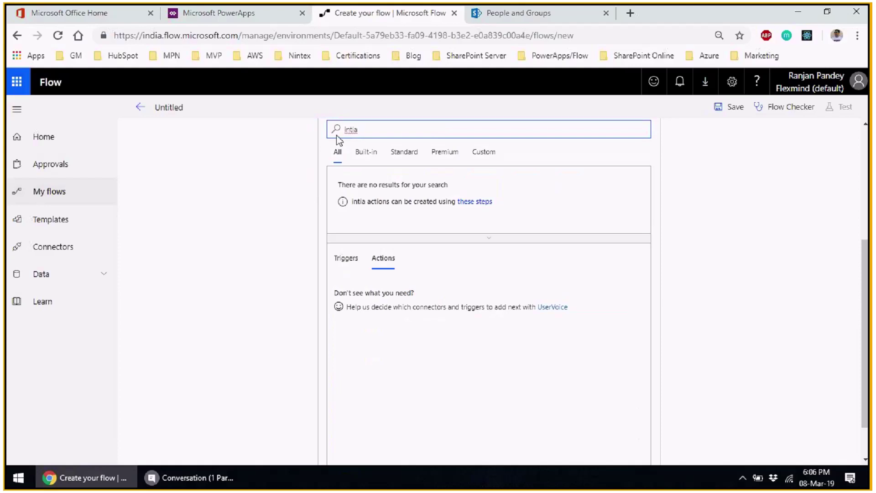
text(i)
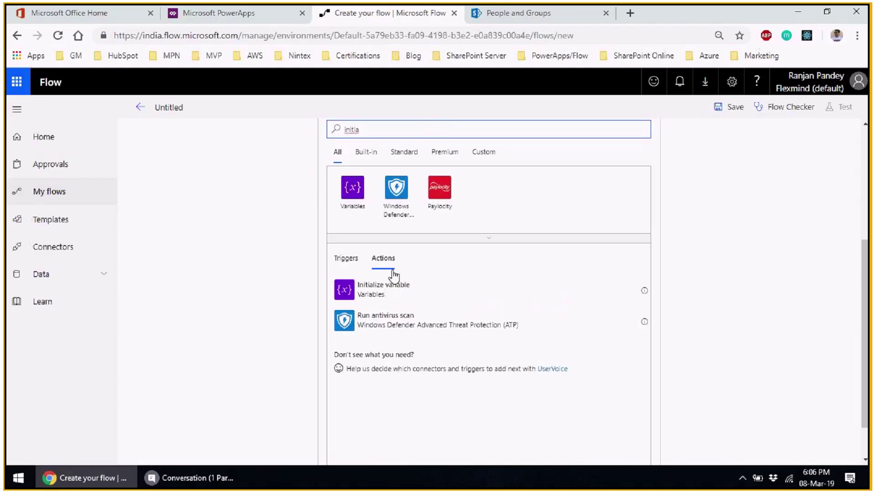
click(392, 283)
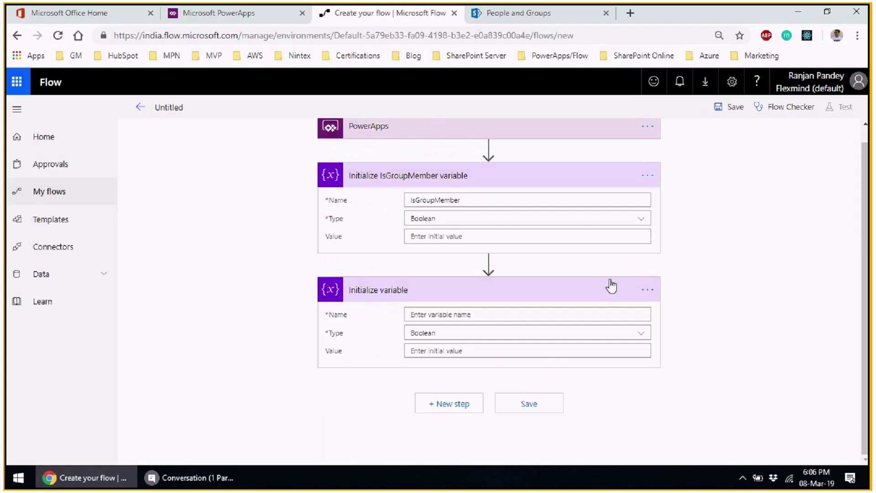
click(648, 291)
click(691, 288)
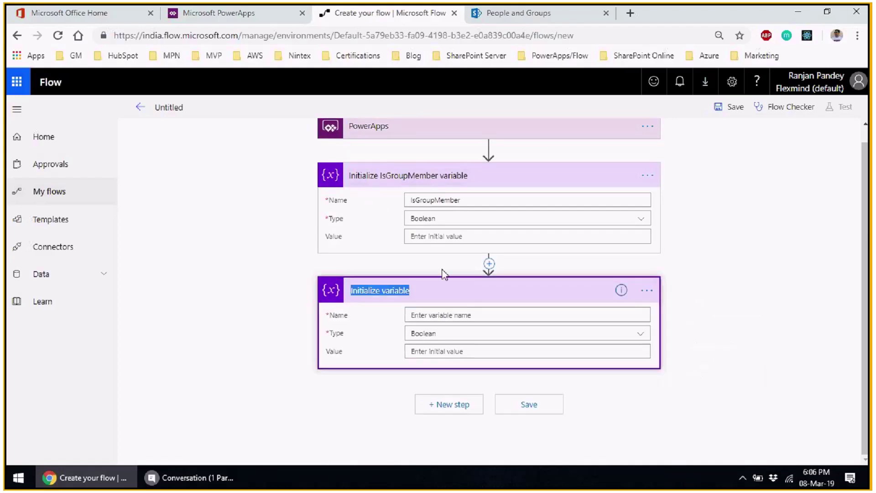
double_click(392, 292)
text(Member)
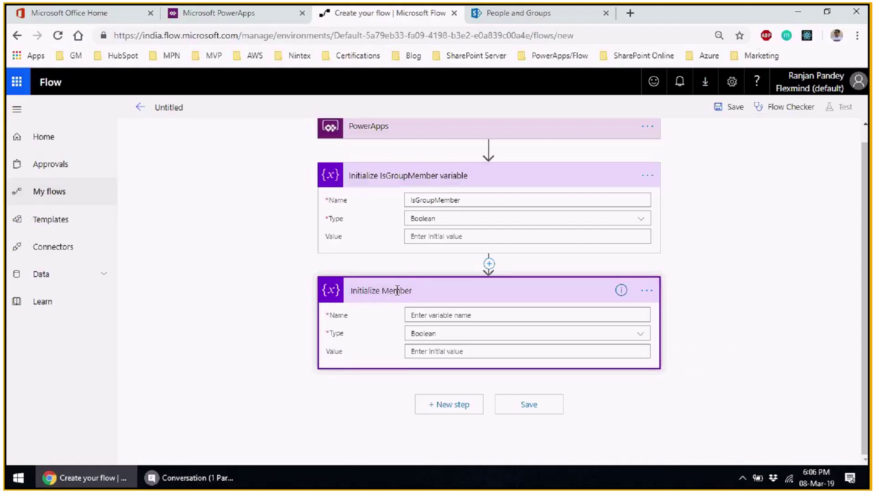
text(shipJSONResult variable)
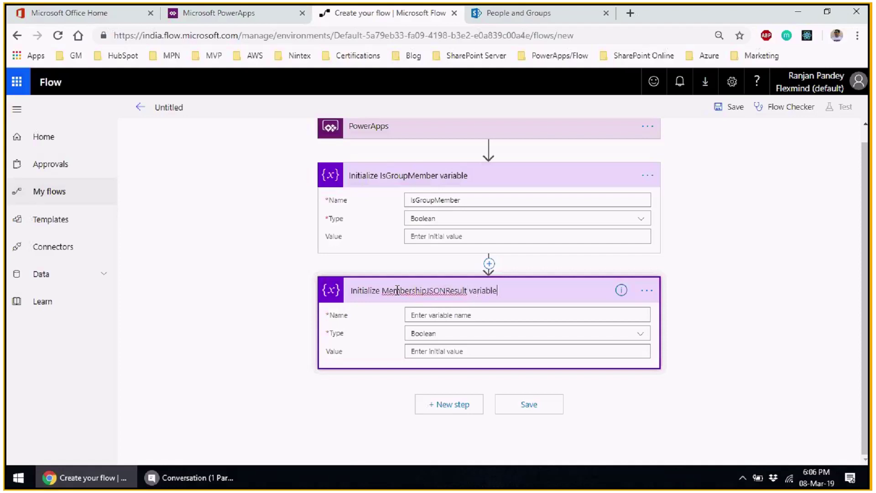
- Set the variable name to MembershipJSONResult and its type to String
click(475, 314)
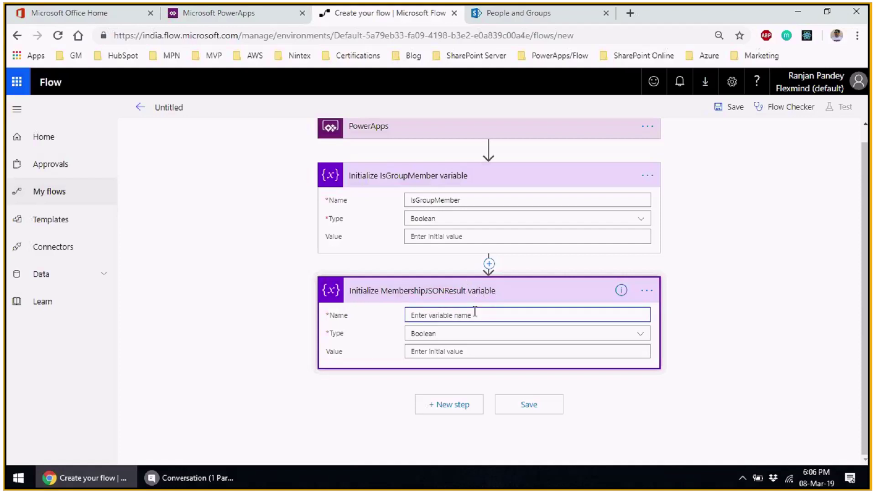
text(MembershipJSONResult)
click(466, 334)
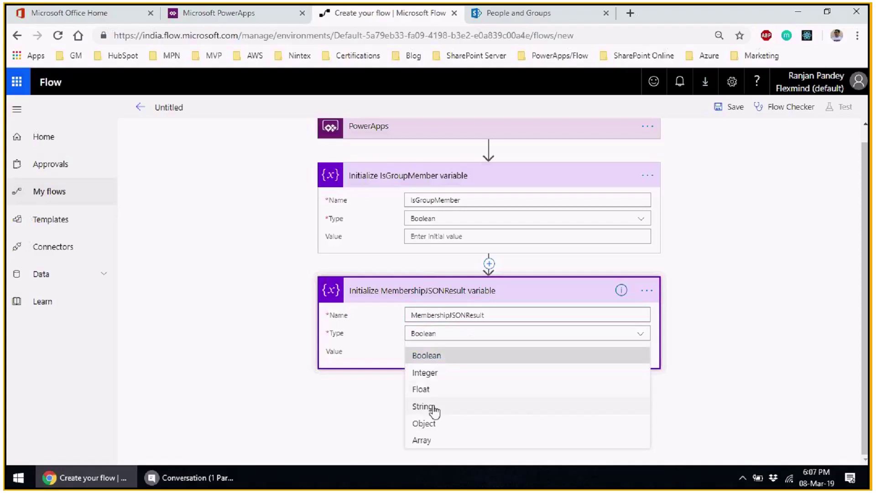
click(434, 408)
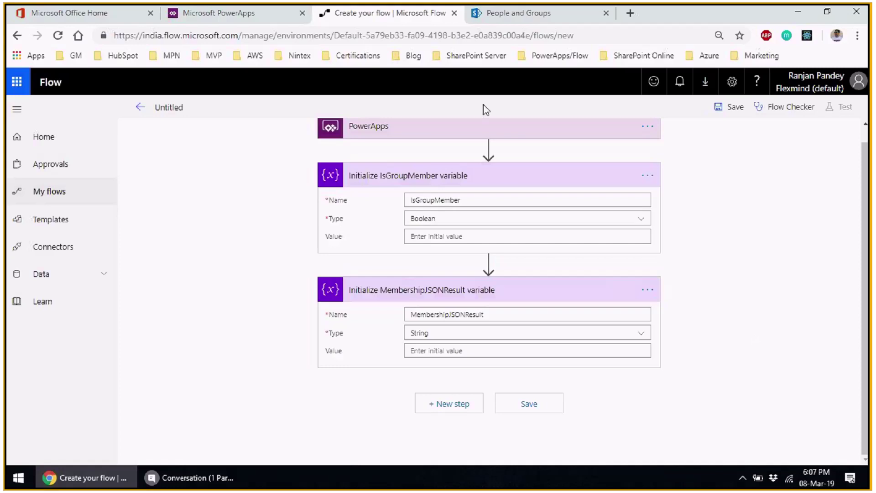
click(512, 18)
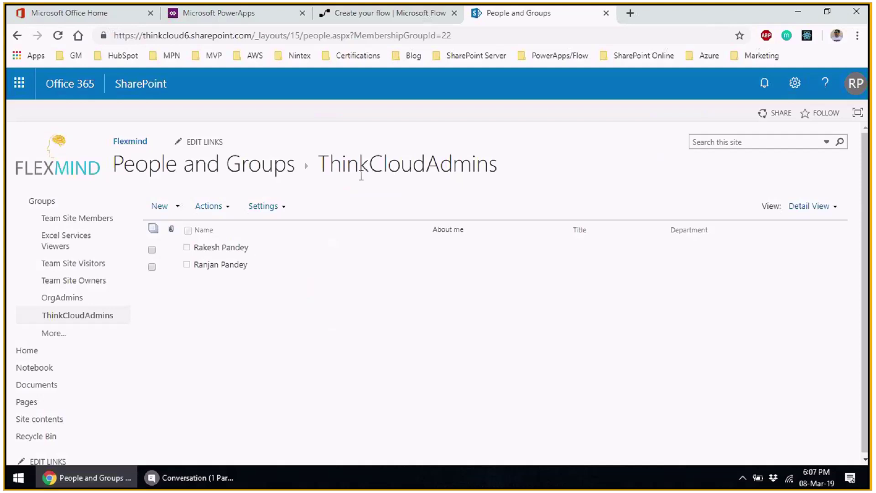
click(363, 17)
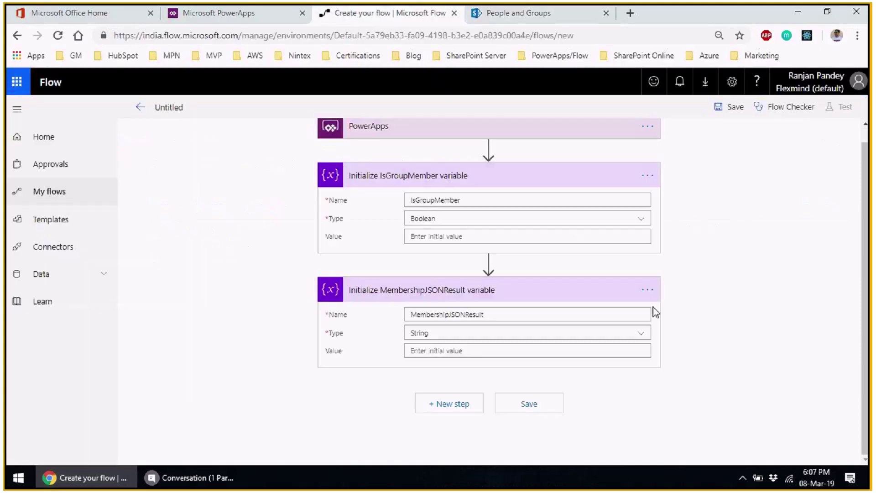
click(423, 411)
- Add a 'Send an HTTP request to SharePoint' step and rename it CheckUserGroup
text(send)
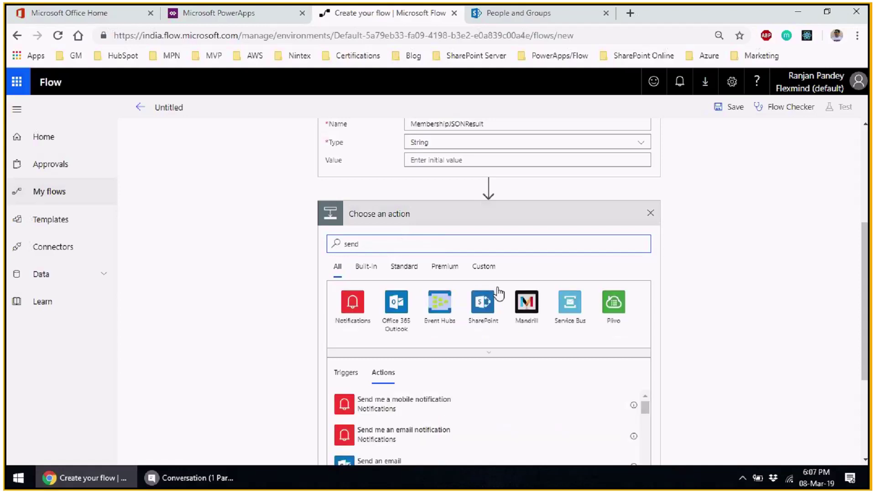
scroll(502, 315, down, 3)
click(445, 396)
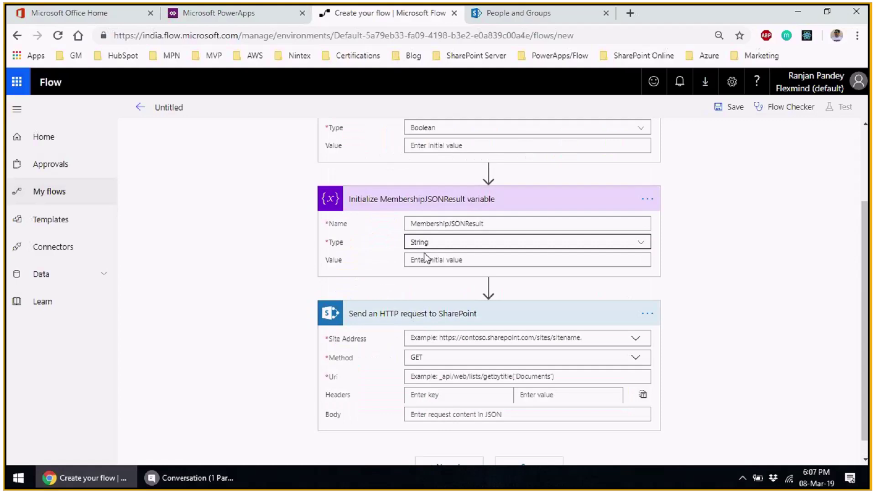
scroll(766, 341, down, 1)
click(647, 293)
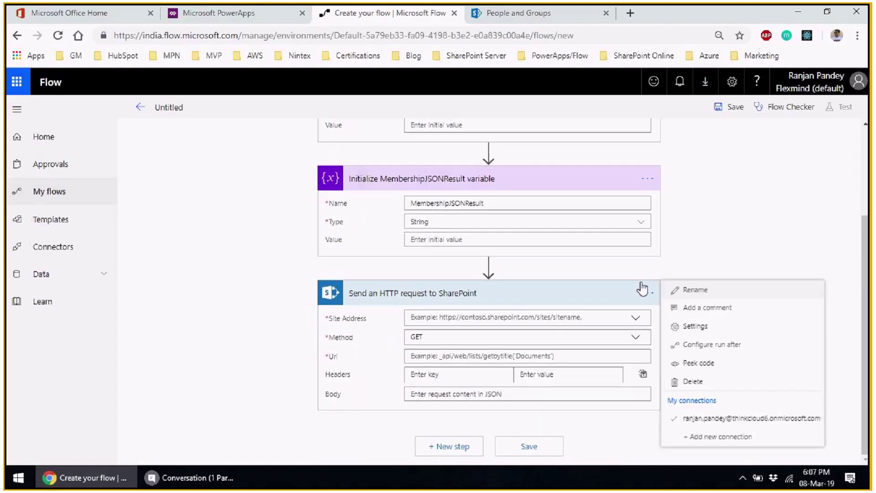
click(694, 290)
text(C)
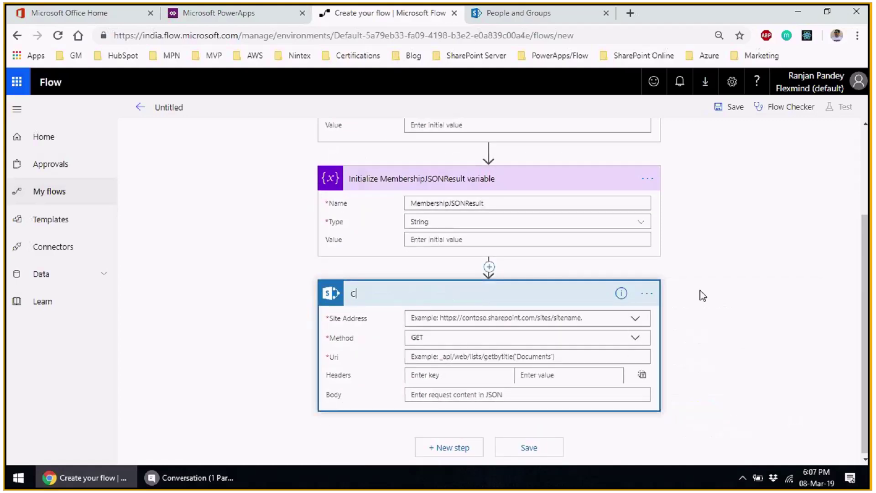
text(heckUserGroup)
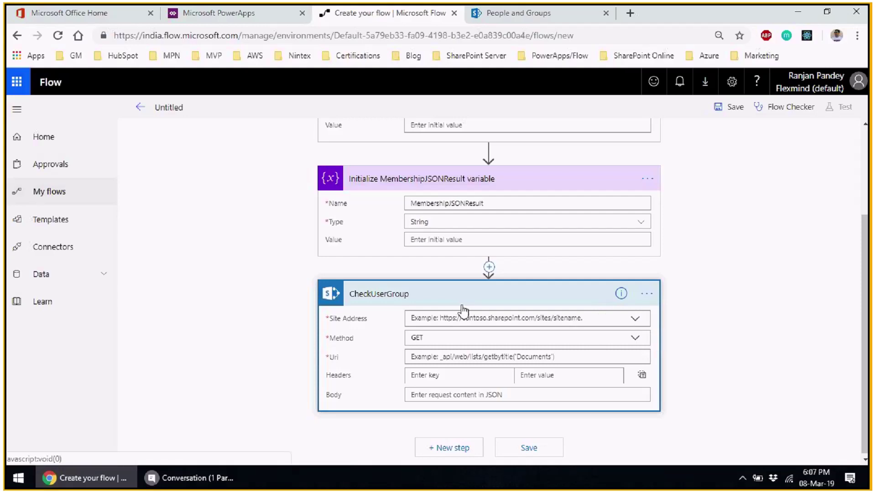
- Set the request's site address to the SharePoint site URL copied from the browser
click(511, 14)
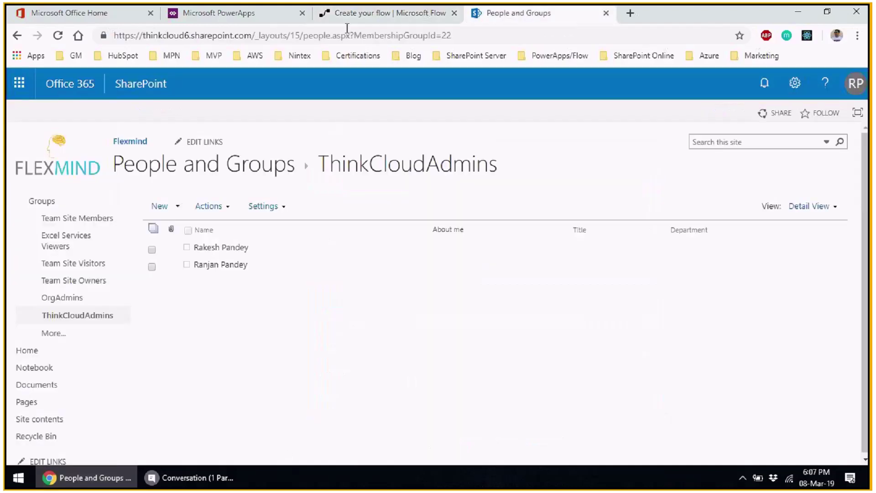
drag(254, 35, 114, 35)
key(ctrl+c)
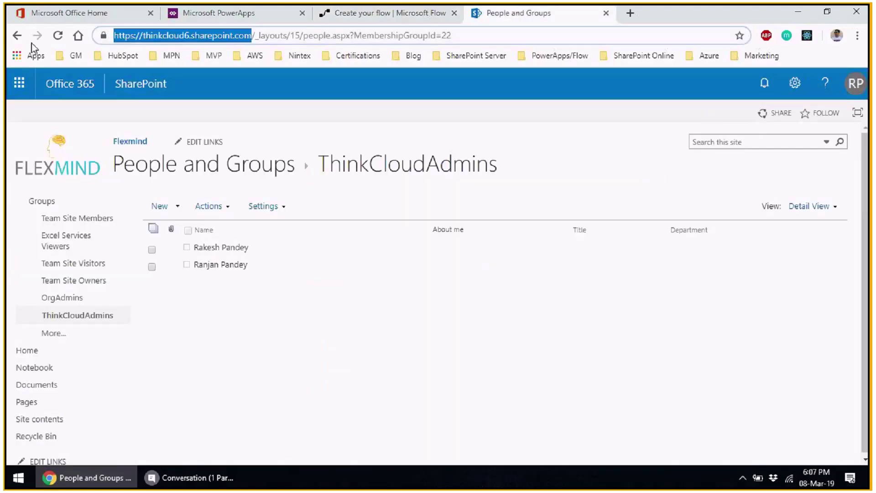
click(351, 14)
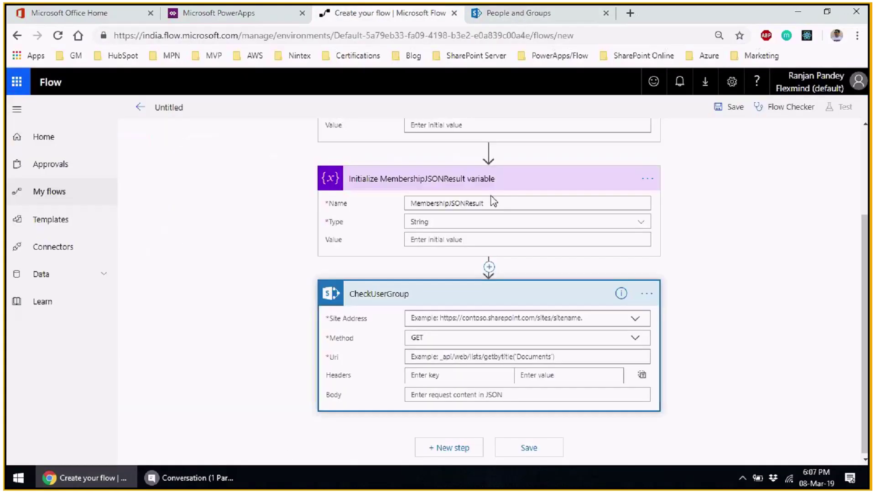
click(635, 318)
click(547, 348)
key(ctrl+v)
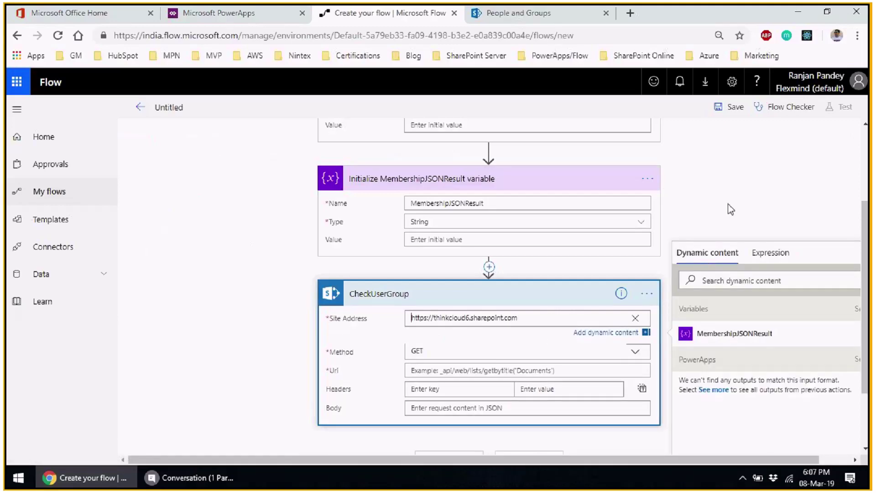
click(728, 204)
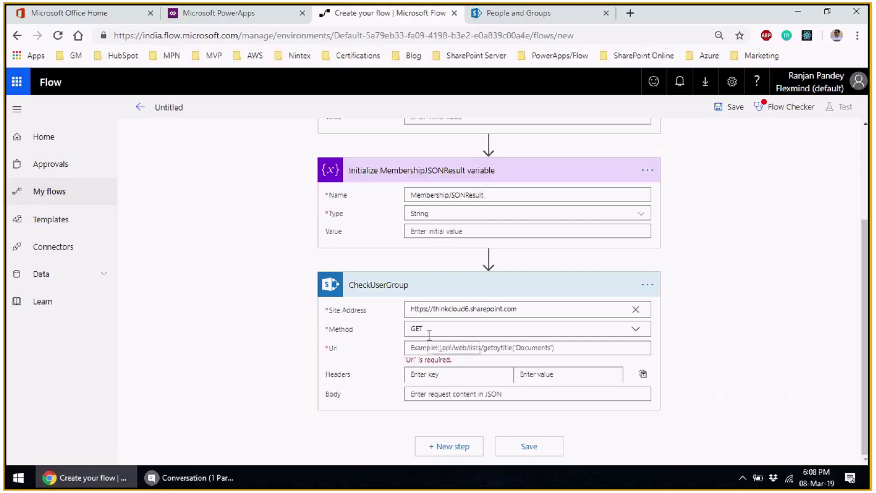
- Keep the GET method and begin the Uri with _api/web/sitegroups/getByName('')
click(638, 329)
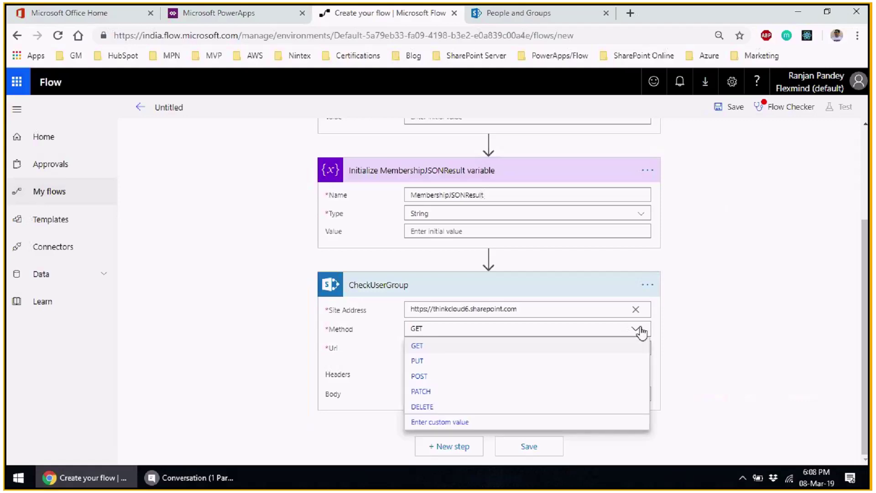
click(515, 348)
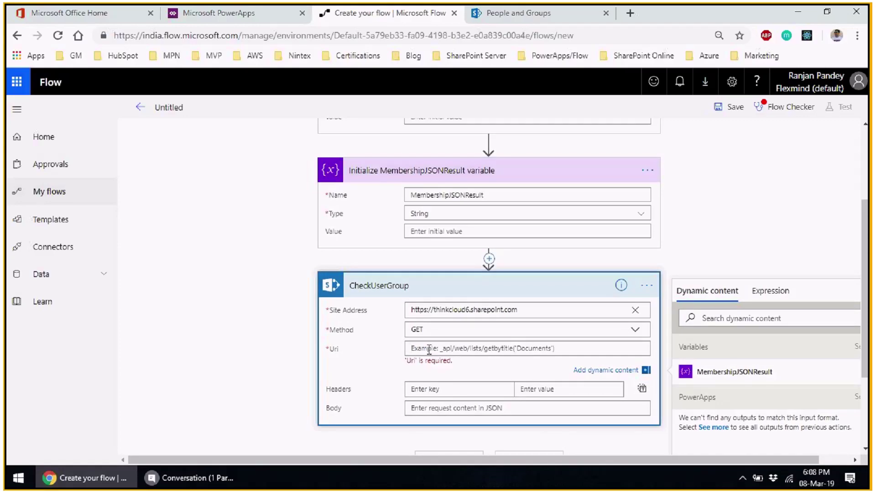
click(429, 349)
text(_api/)
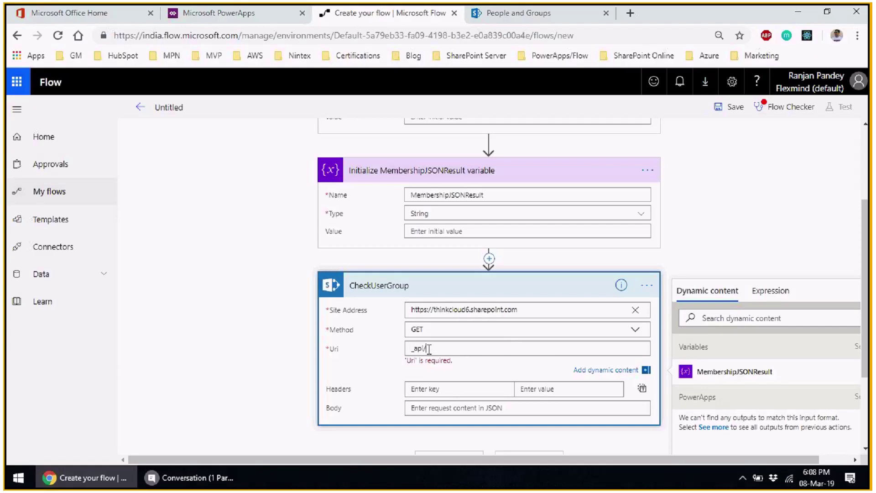
text(web/sitegroups/getByName)
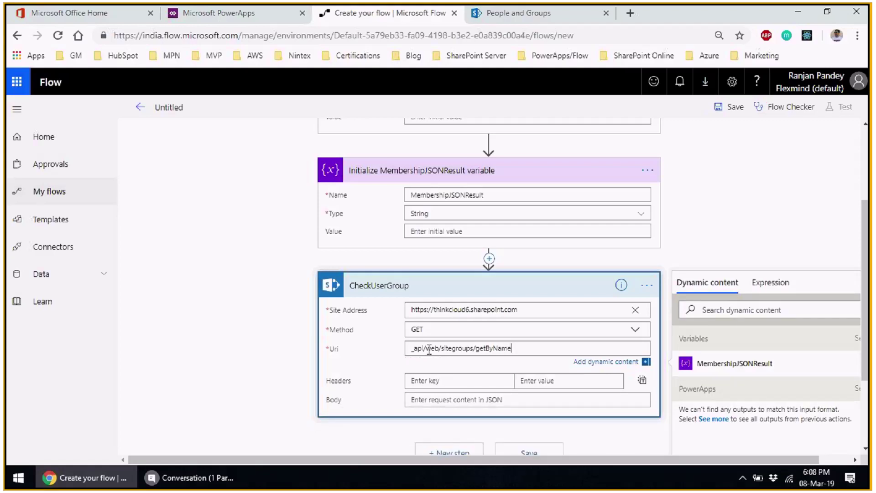
text(())
text(')
text(')
- Paste the group name ThinkCloudAdmins, copied from SharePoint, between the getByName quotes
click(535, 11)
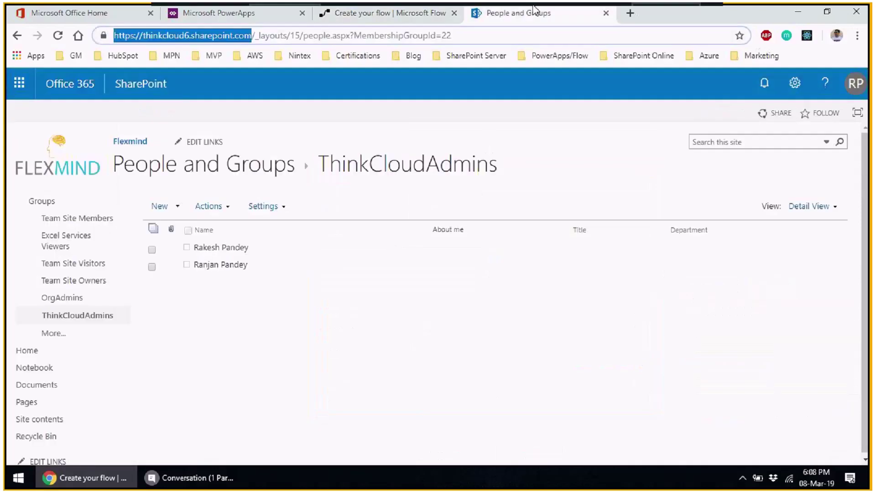
drag(319, 163, 498, 171)
key(ctrl+c)
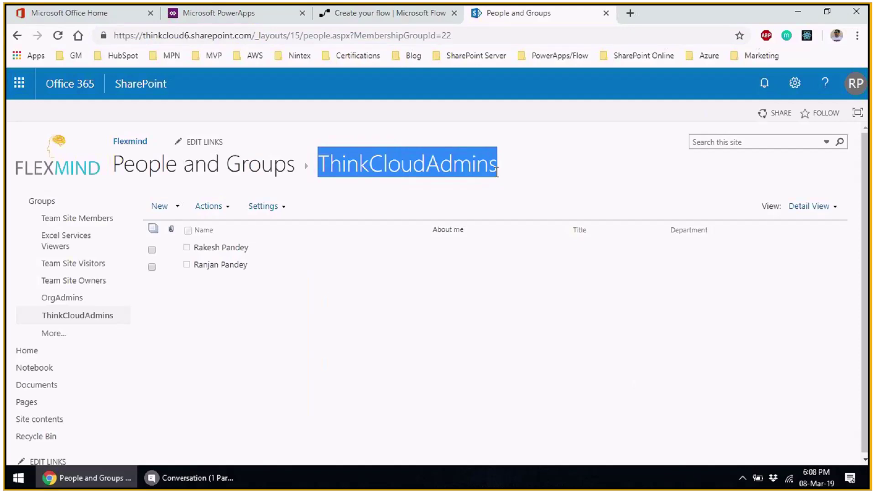
key(ctrl+shift+Tab)
key(ctrl+v)
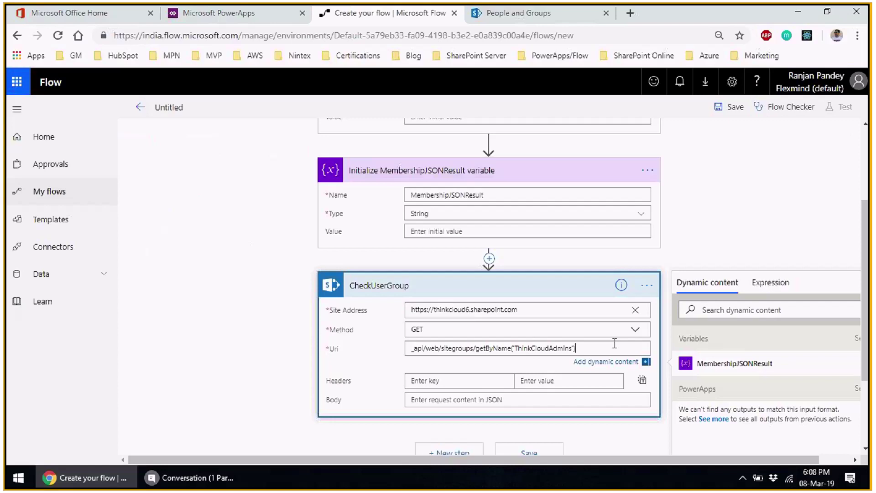
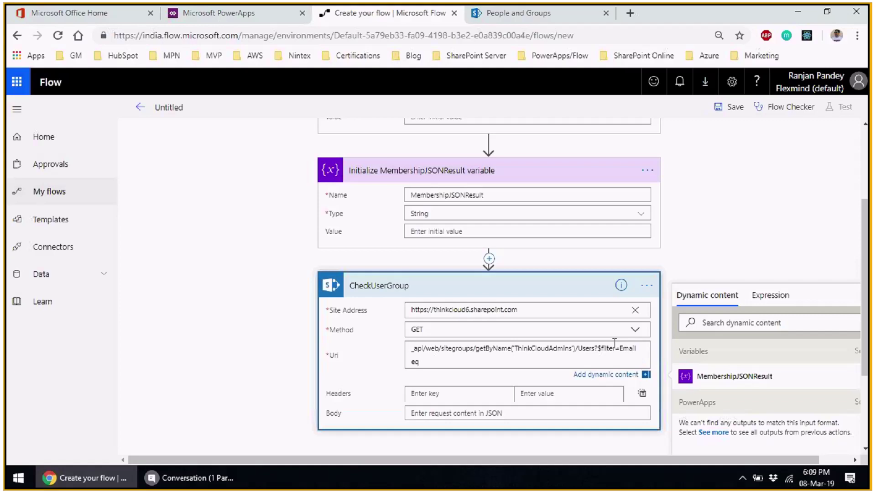
- Append /Users?$filter=Email eq with the user's quoted email address, then select the whole Uri
key(BackSpace)
key(BackSpace)
drag(699, 459, 731, 465)
scroll(685, 392, down, 3)
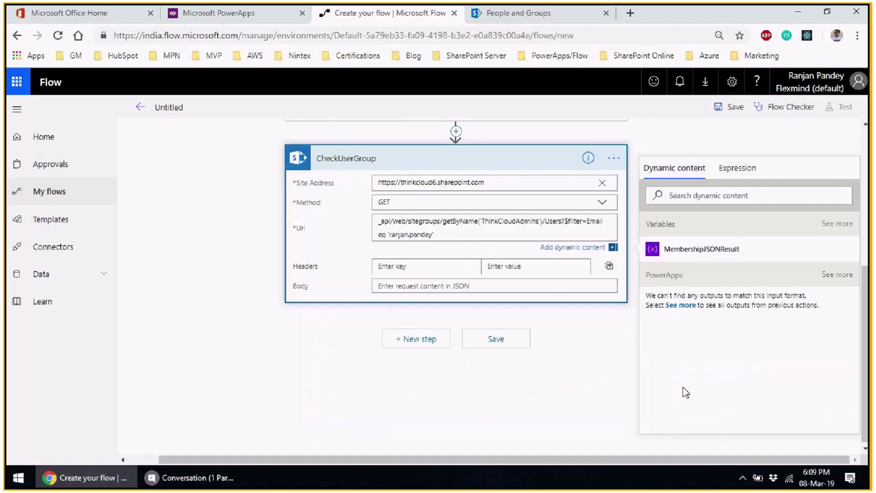
text(@thinkcloud6.onmicrosoft.com')
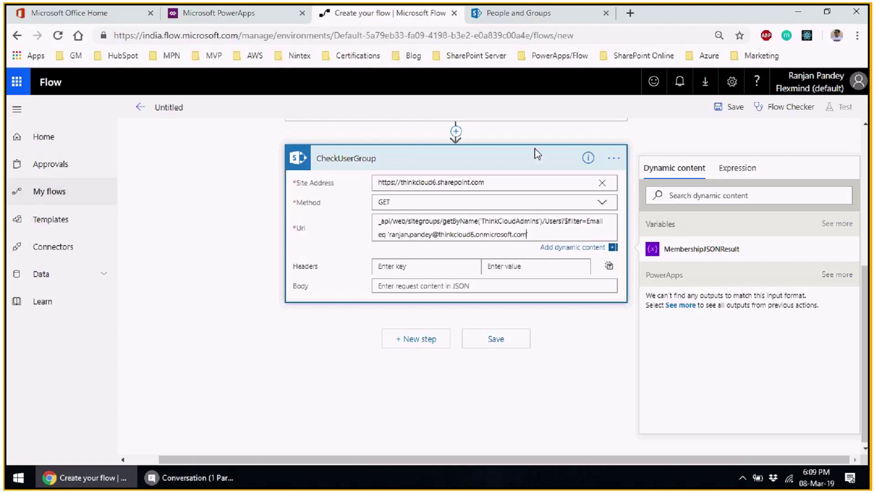
key(ctrl+a)
key(ctrl+c)
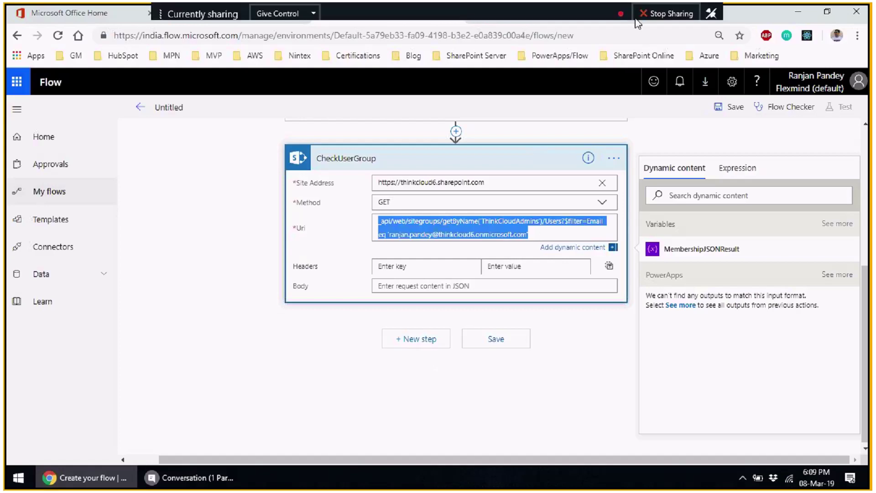
- Paste the copied Uri into Notepad for reference
click(8, 487)
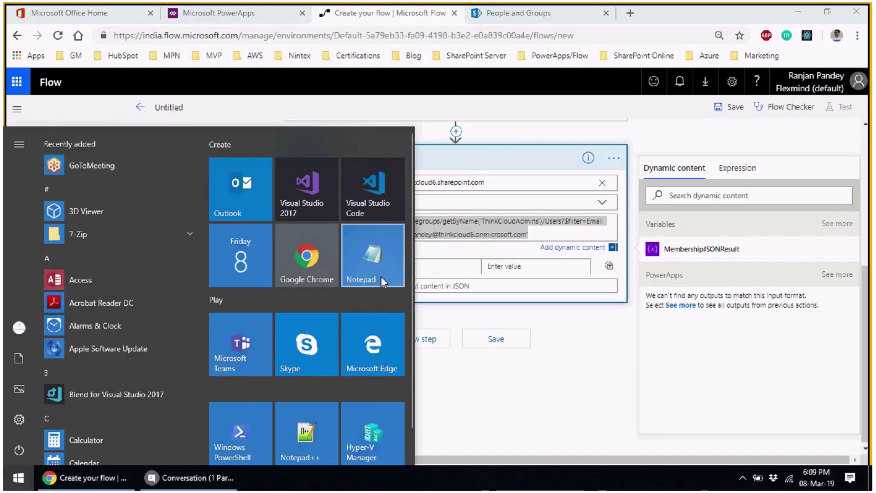
click(373, 259)
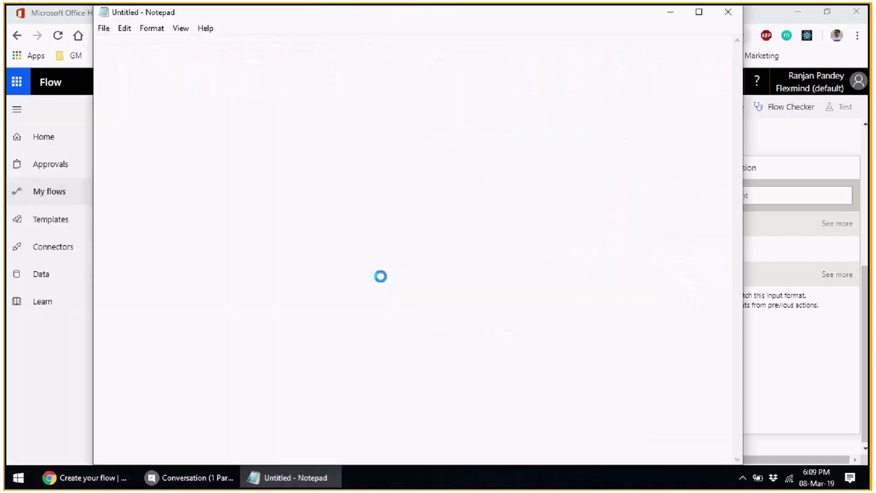
key(ctrl+v)
key(ctrl+a)
key(ctrl+c)
key(alt+Tab)
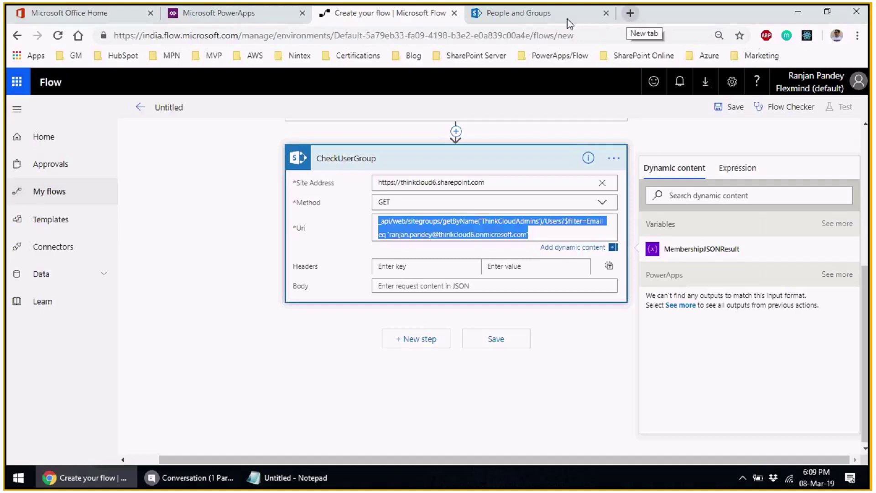
- Run the _api query in a duplicated SharePoint tab and check the returned user XML
click(529, 13)
right_click(529, 14)
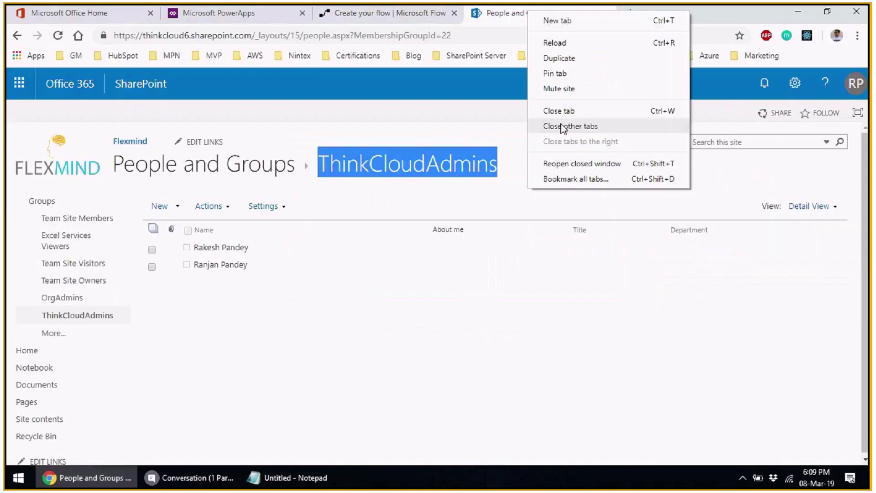
click(559, 58)
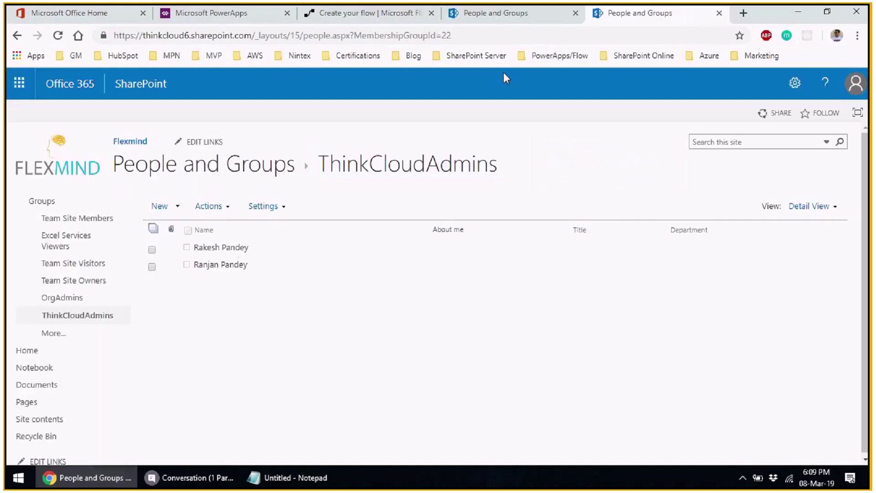
drag(255, 36, 590, 37)
key(ctrl+v)
key(Return)
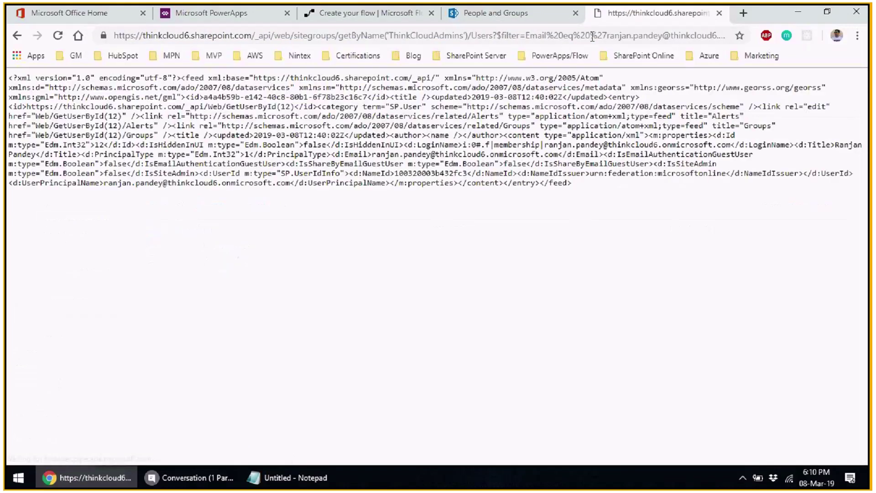
drag(10, 78, 321, 159)
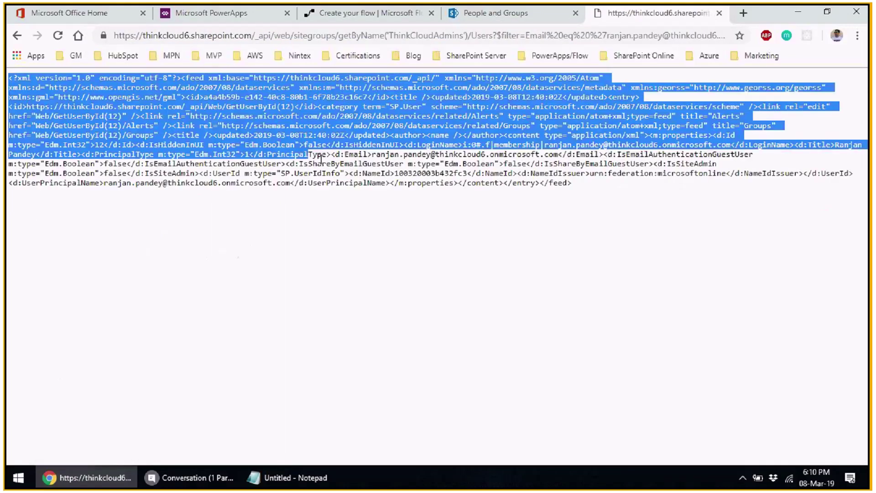
click(396, 178)
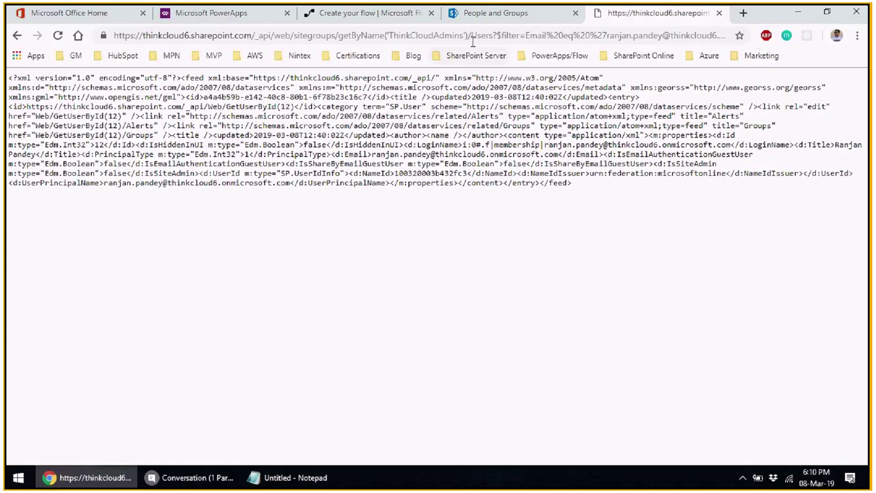
click(375, 14)
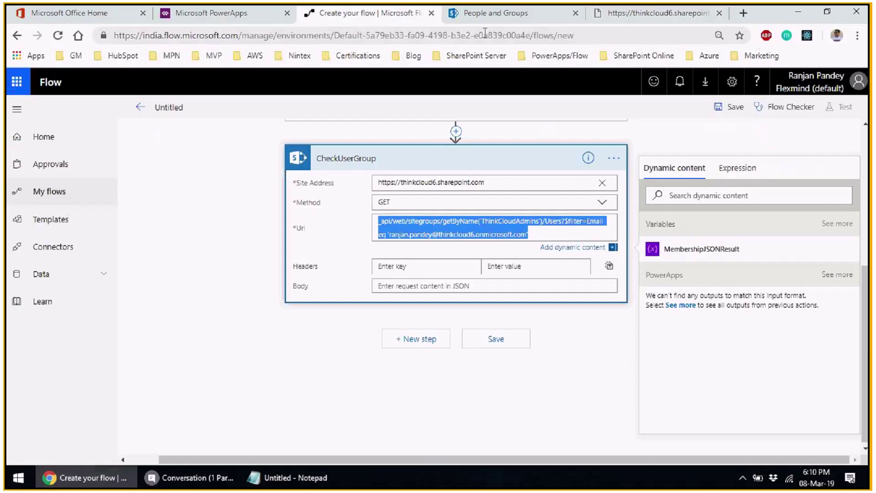
- Replace the Uri's hard-coded email with an Ask in PowerApps value, then add a new step
click(513, 215)
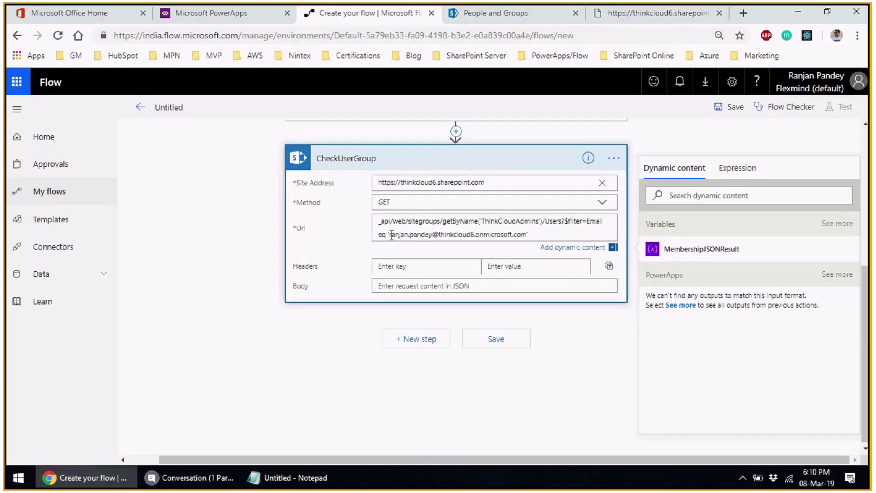
drag(391, 235, 527, 234)
key(BackSpace)
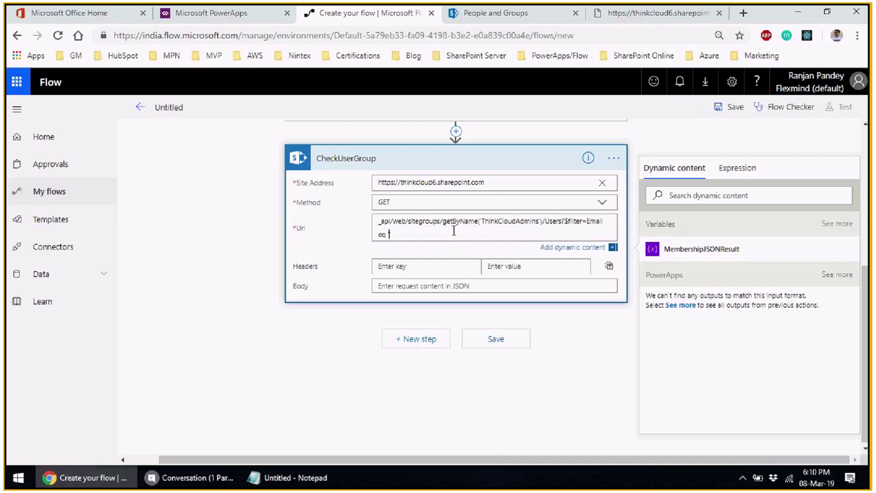
click(844, 276)
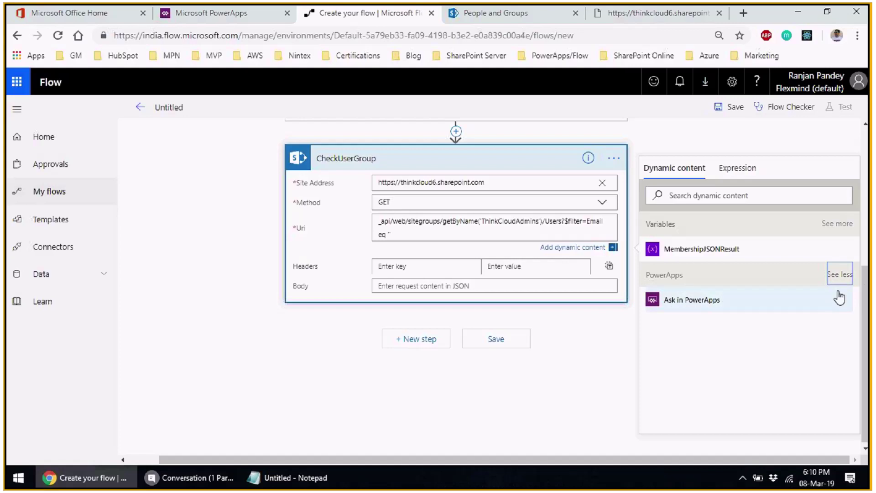
click(721, 306)
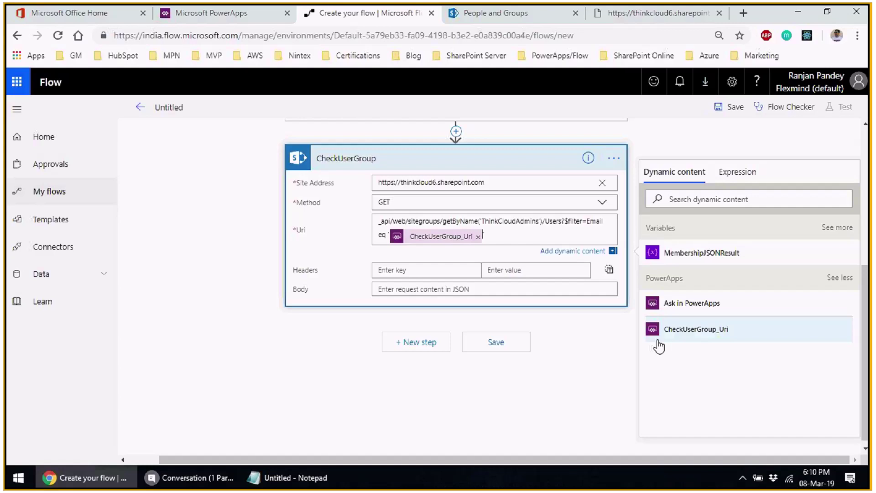
click(416, 343)
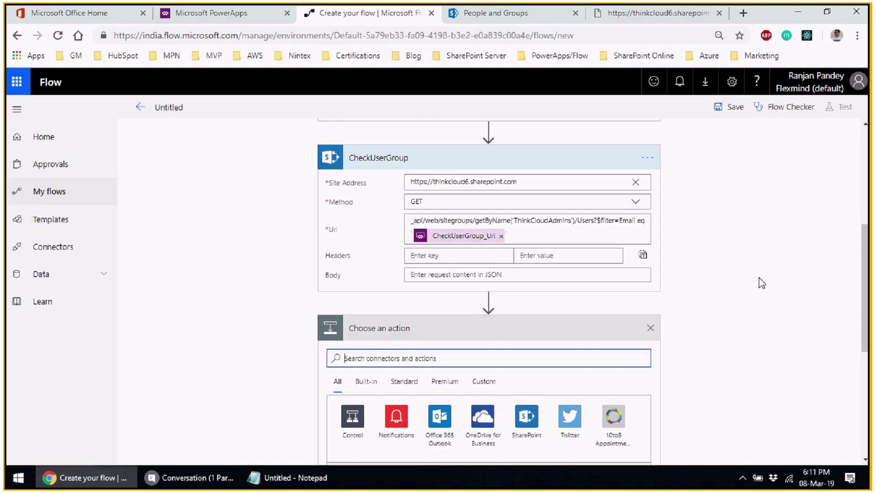
- Add a Set variable action below CheckUserGroup
scroll(724, 338, down, 4)
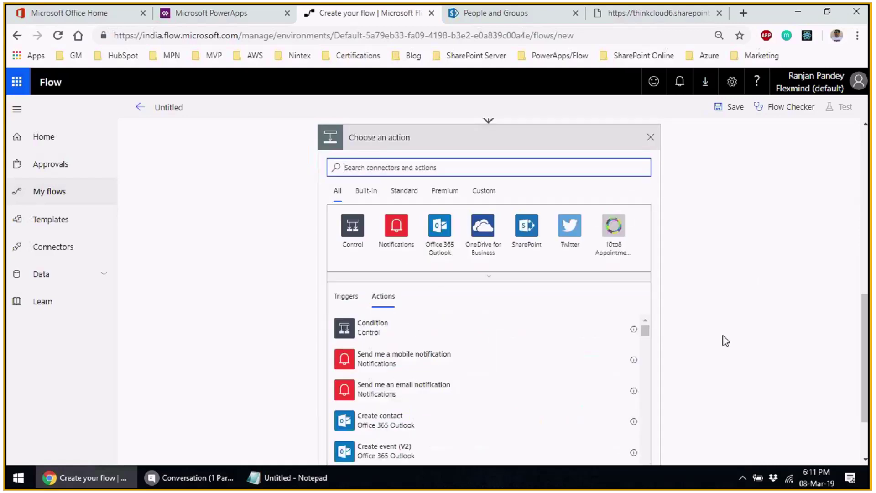
click(441, 168)
text(set var)
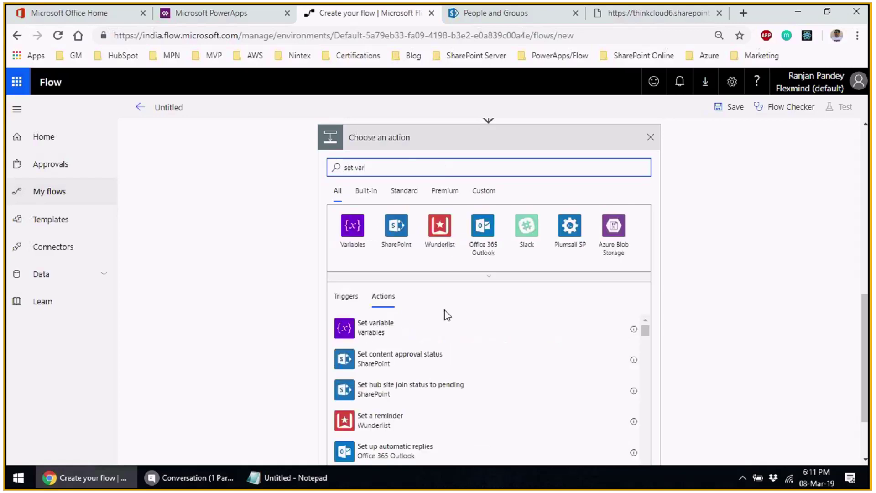
click(365, 325)
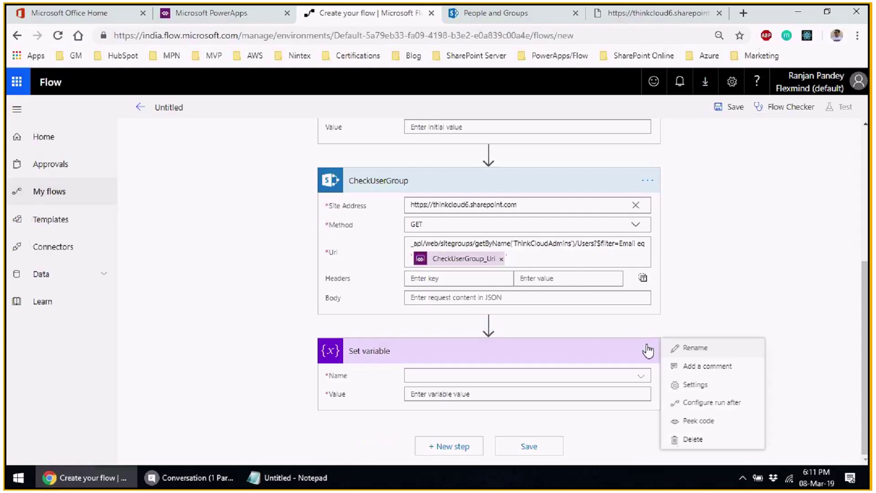
- Rename the step to 'Set MembershipJSONResult variable'
click(485, 348)
click(365, 350)
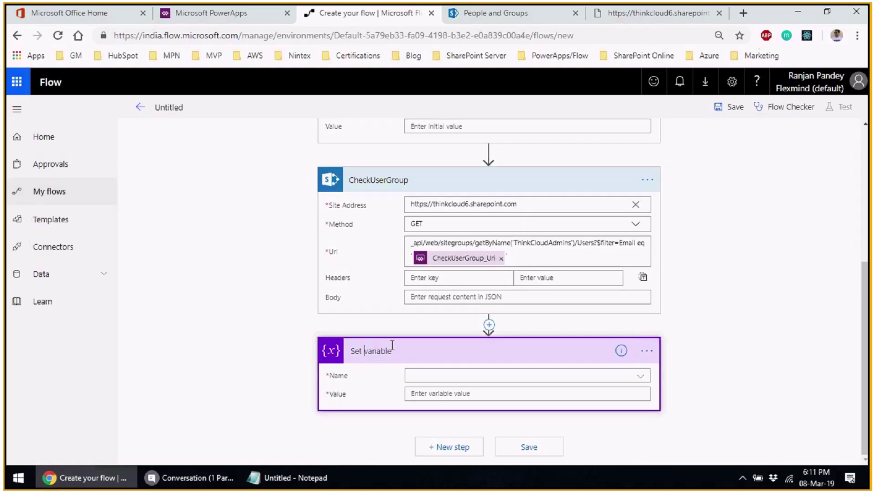
text(Mem)
text(ber)
text(ship)
text(JSO)
text(NResul)
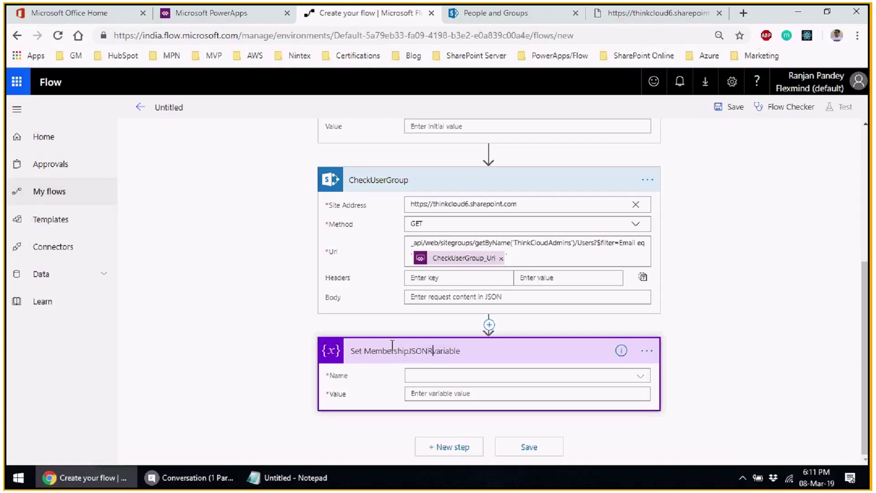
text(t)
click(711, 348)
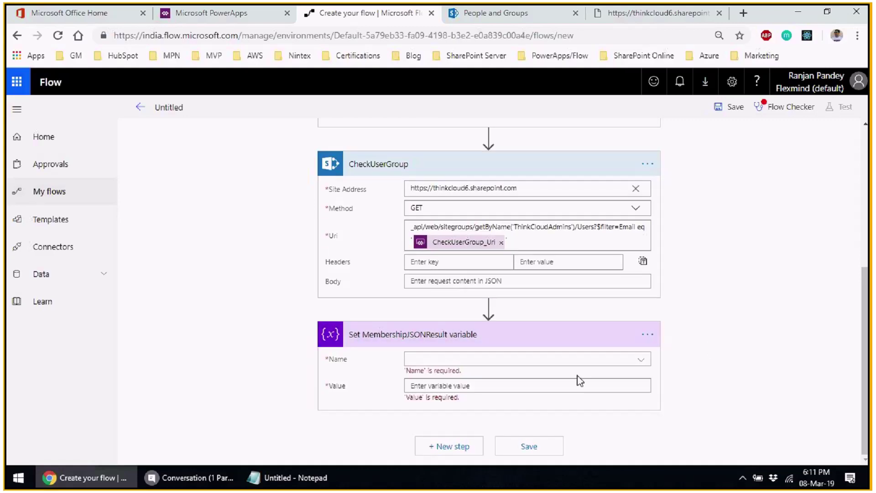
- Choose MembershipJSONResult as the variable this step sets
click(645, 360)
click(642, 360)
click(466, 398)
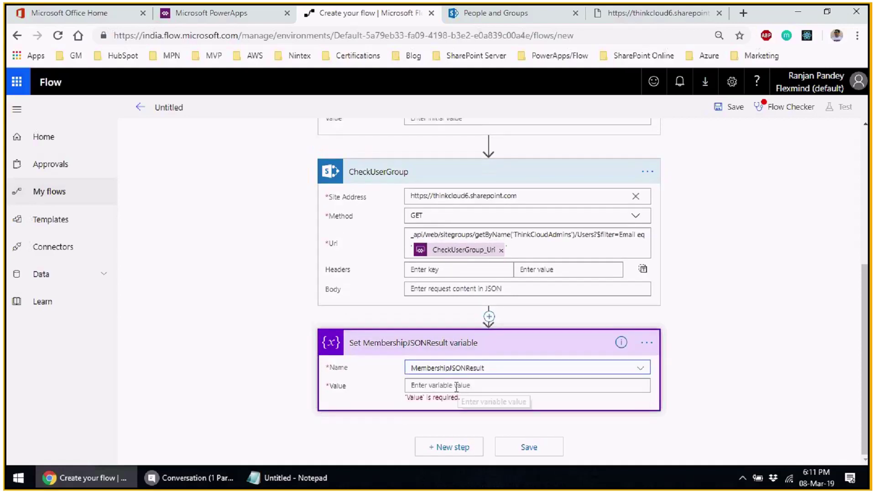
- Type body('CheckUserGroup')['d']['results'] as the Value expression
click(456, 387)
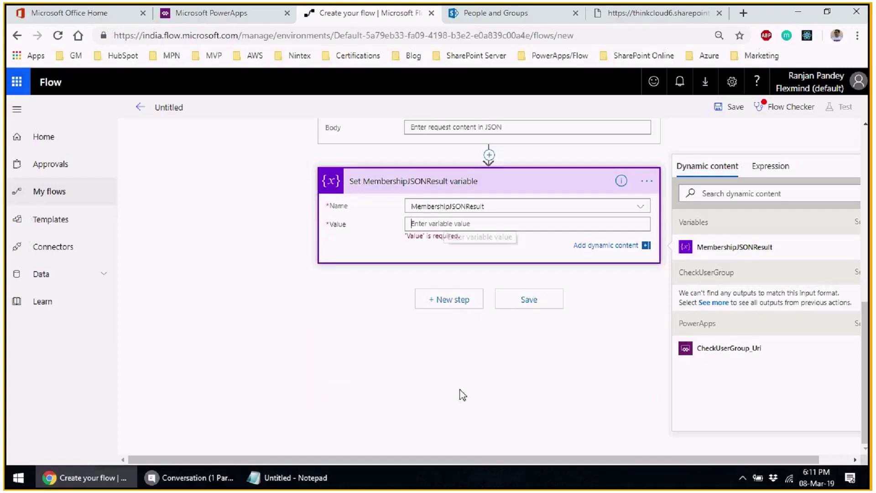
click(732, 167)
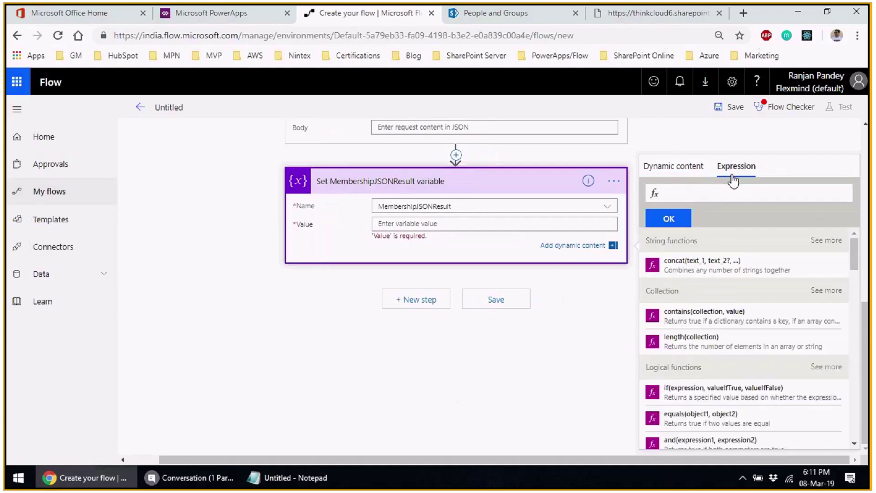
click(745, 193)
text(bo)
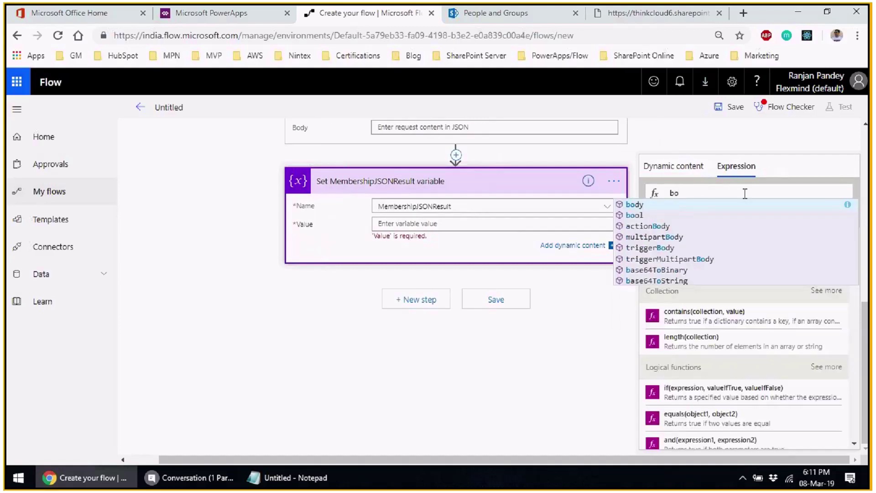
key(Return)
text((')
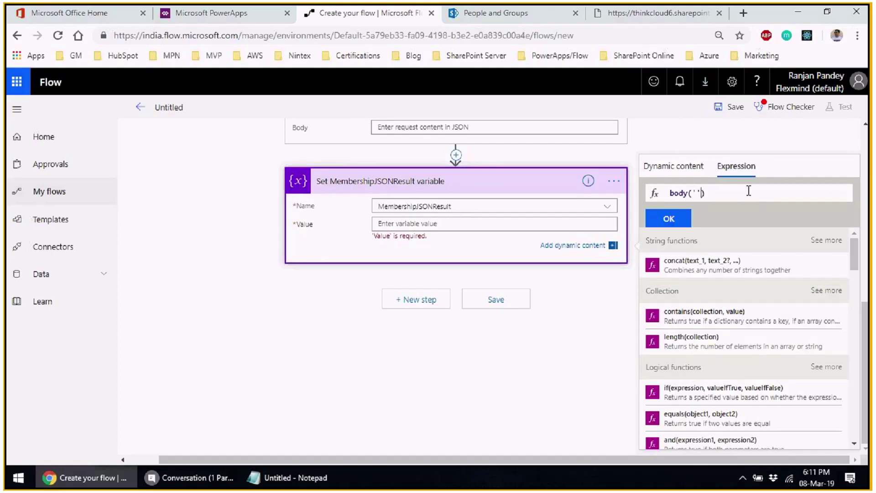
scroll(408, 315, up, 5)
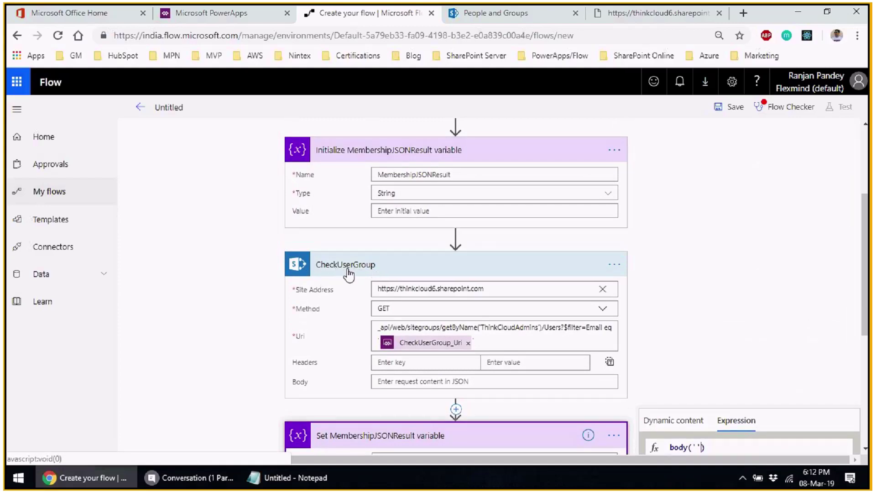
scroll(349, 274, down, 3)
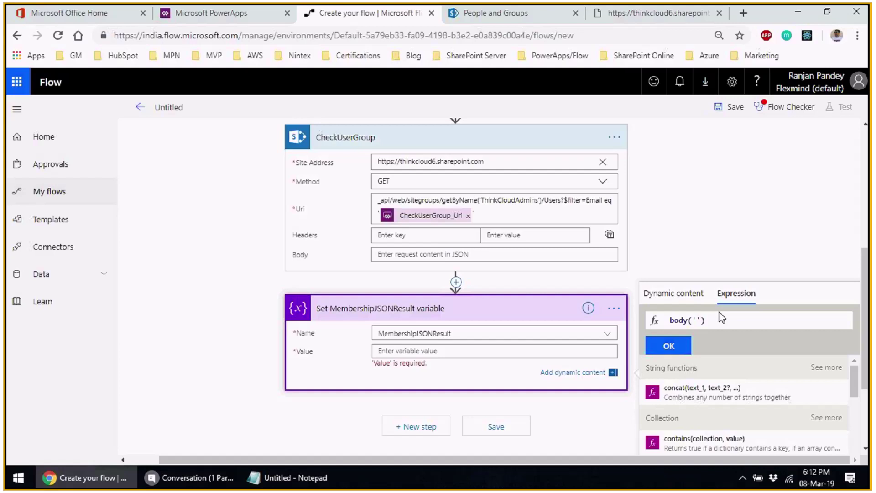
text(C)
text(heckUserGroup)
text([''])
text(d)
text(])
text(['results)
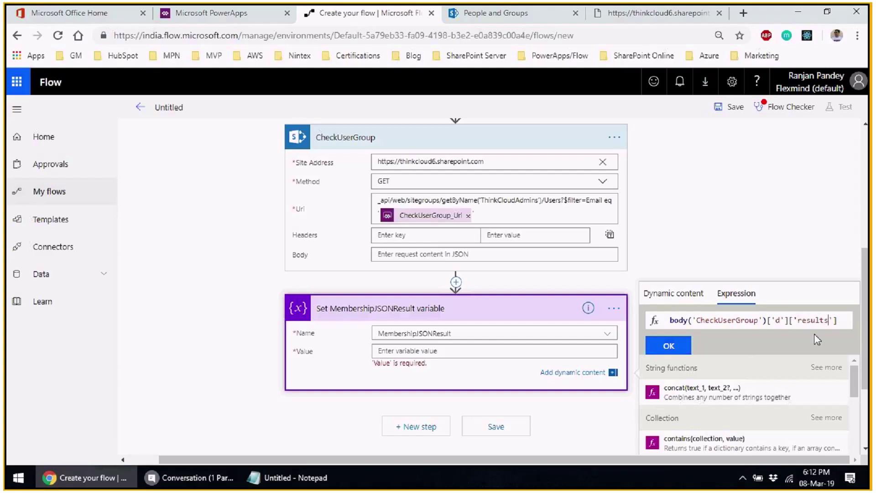
click(628, 20)
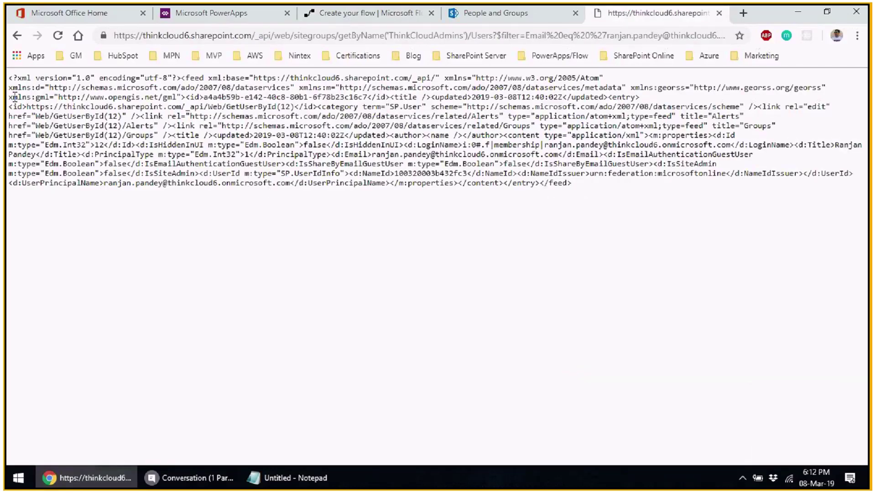
click(345, 18)
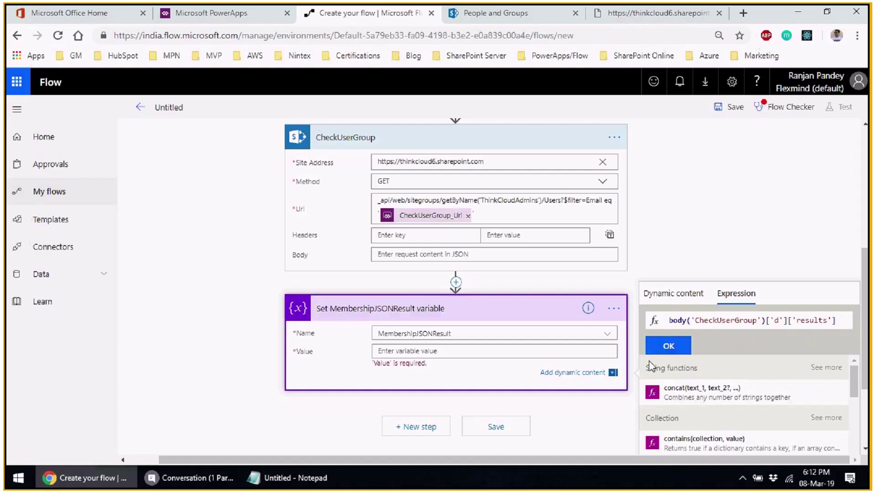
- Insert the results expression as the variable's Value and add a Condition step below
click(669, 347)
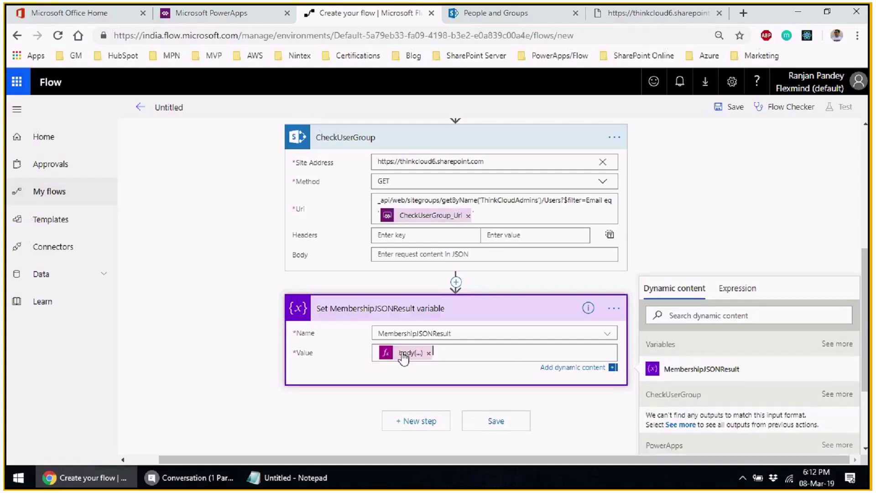
scroll(354, 354, down, 3)
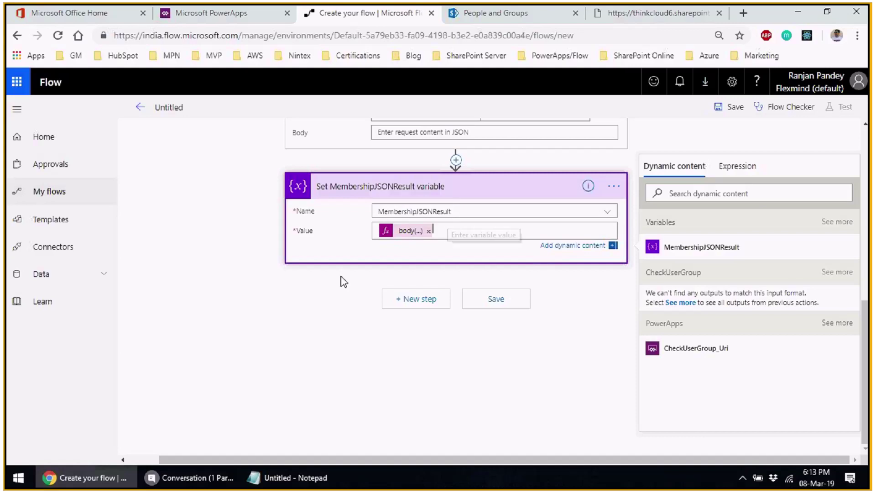
click(407, 303)
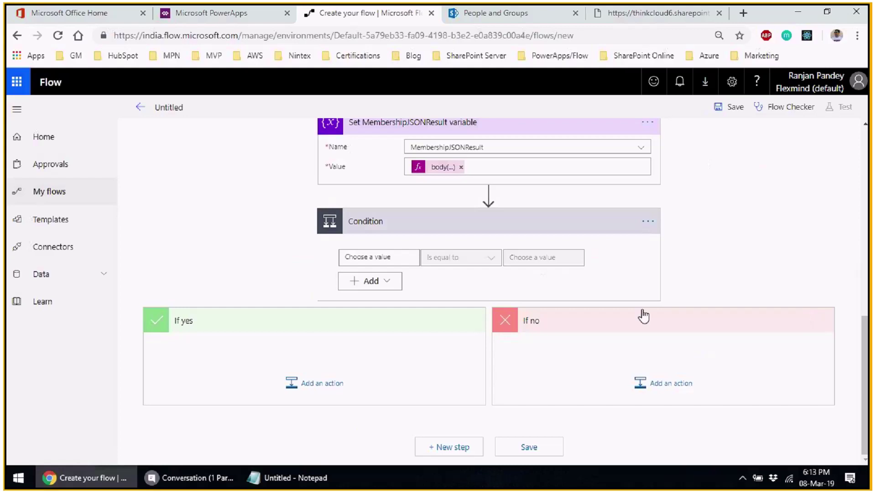
- Start the condition's first value as an equals() expression containing variables('MembershipJSONResult')
click(370, 258)
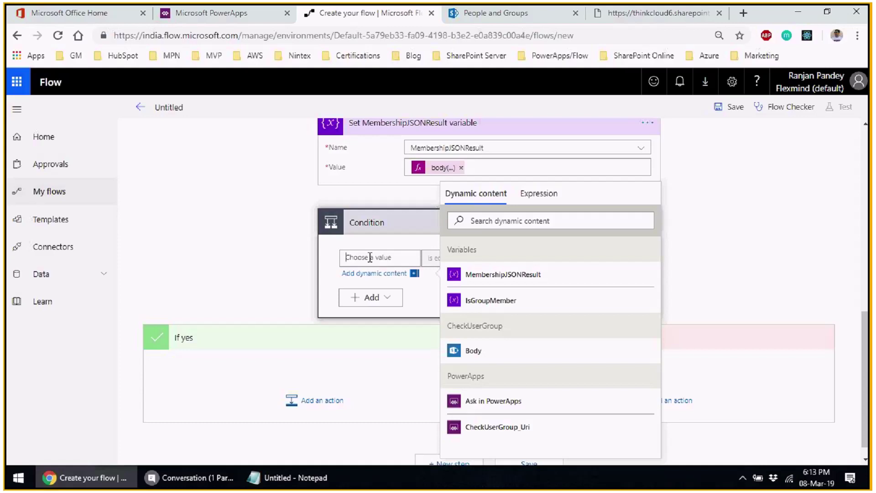
click(538, 193)
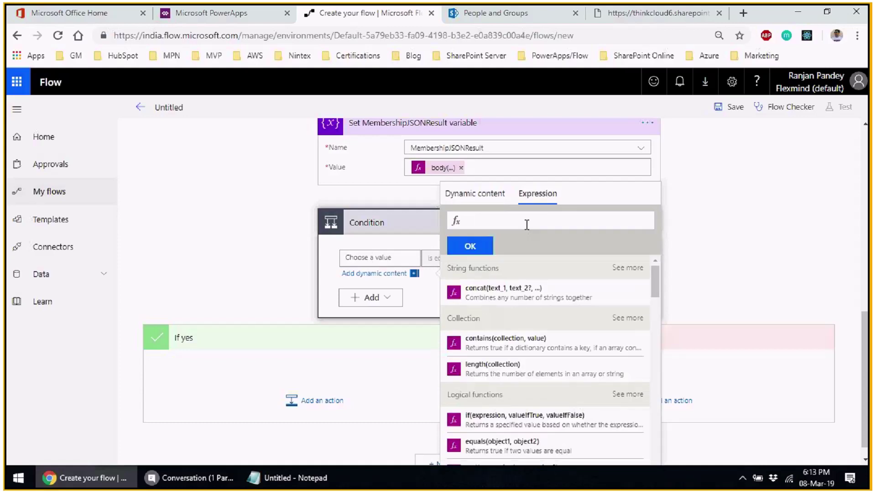
text(equals()
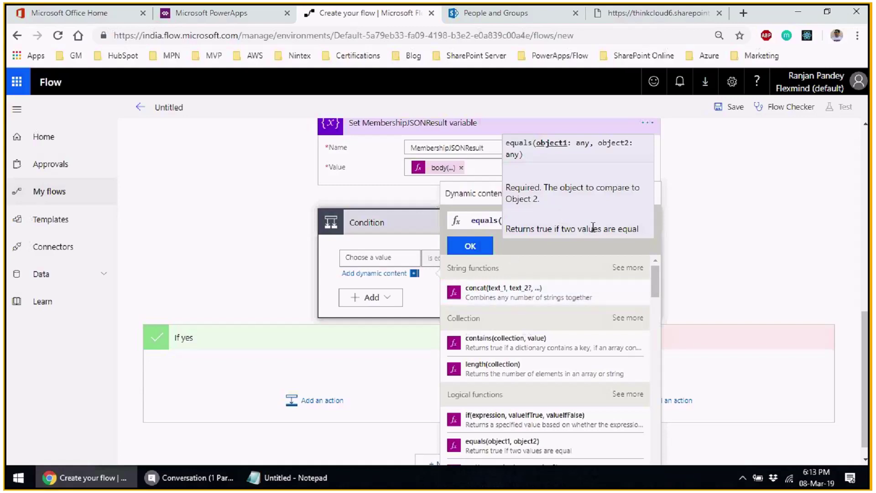
click(735, 227)
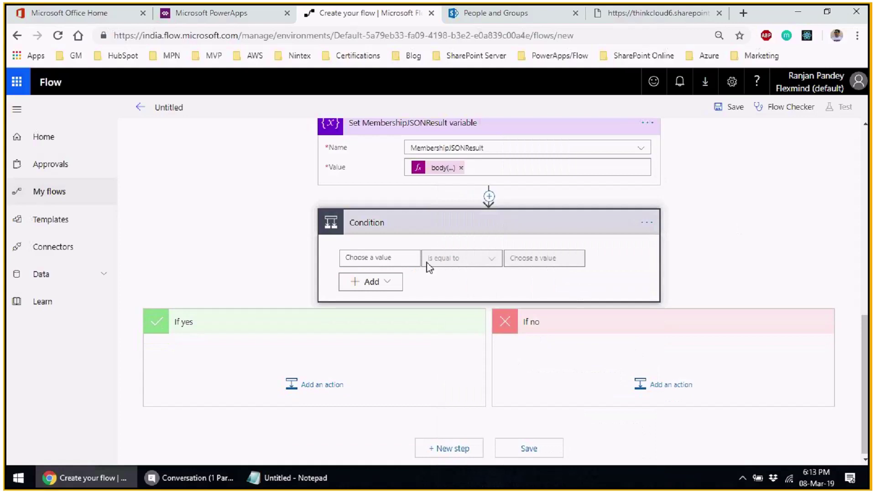
click(415, 258)
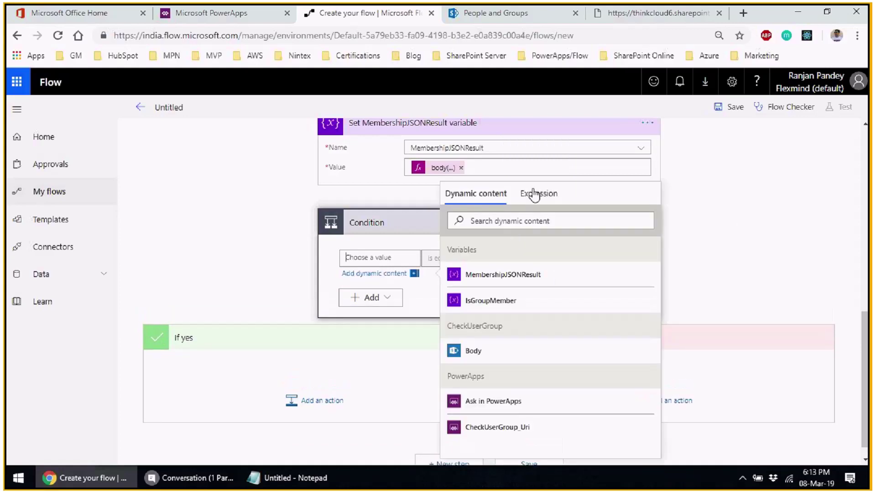
click(534, 194)
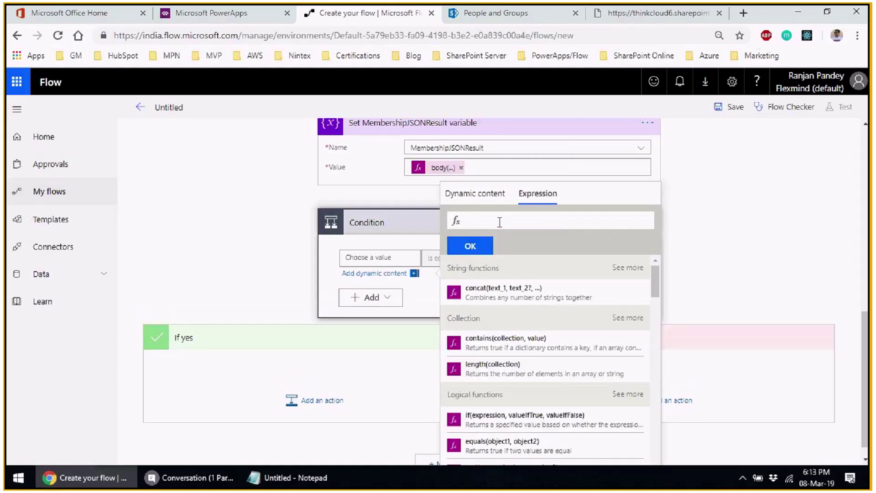
text(eq)
key(Return)
text(()
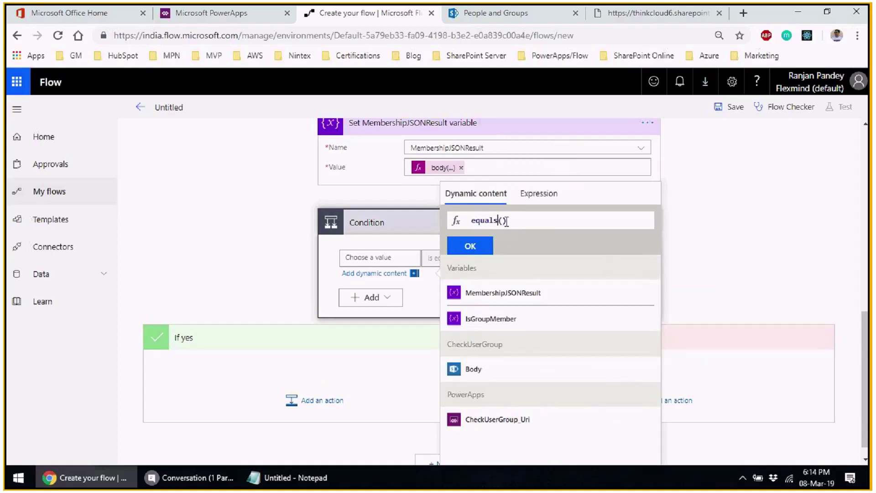
click(582, 284)
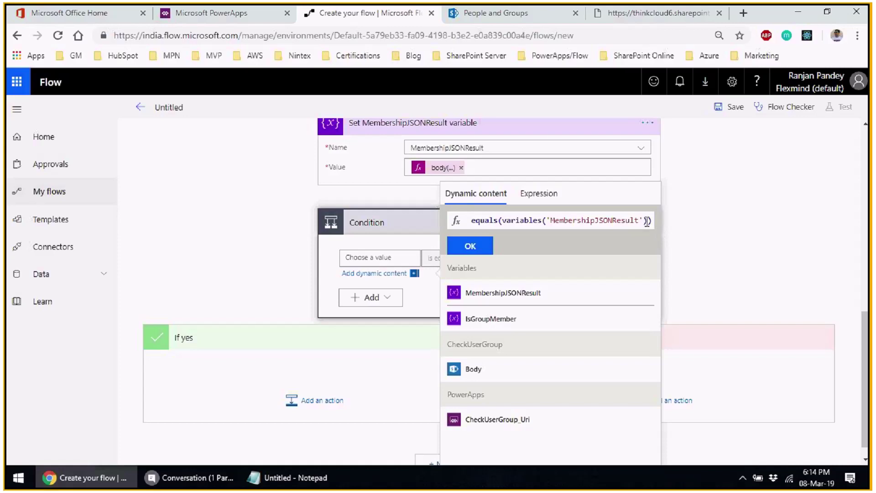
- Complete it as equals(variables('MembershipJSONResult'),'[]') and insert it into the condition
drag(648, 221, 650, 222)
key(Left)
key(Left)
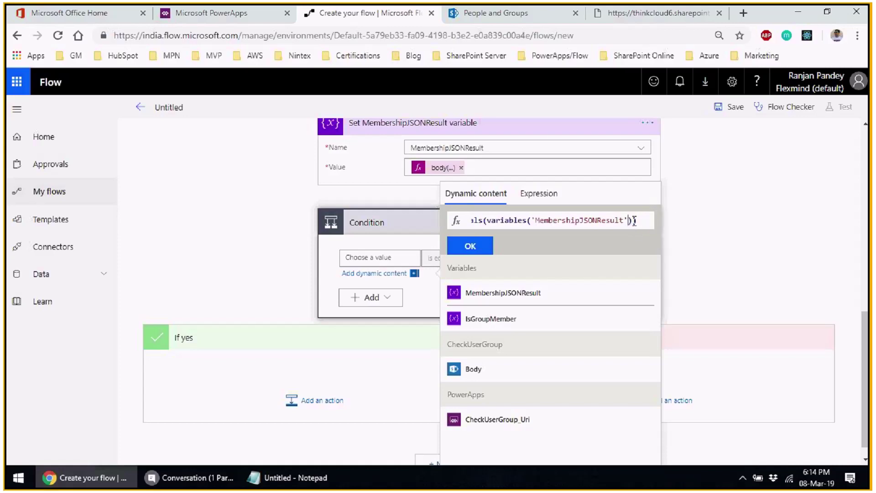
text(,)
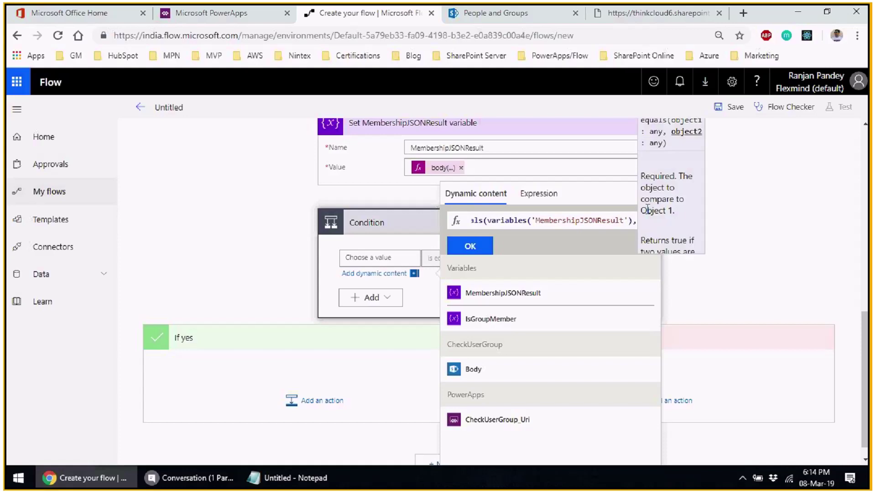
text([])
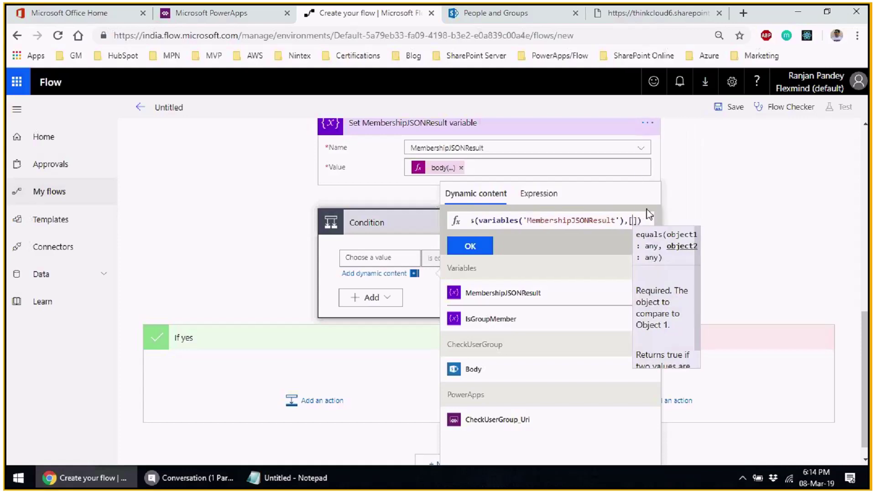
key(Left)
key(Left)
text(')
key(Right)
key(Right)
text(')
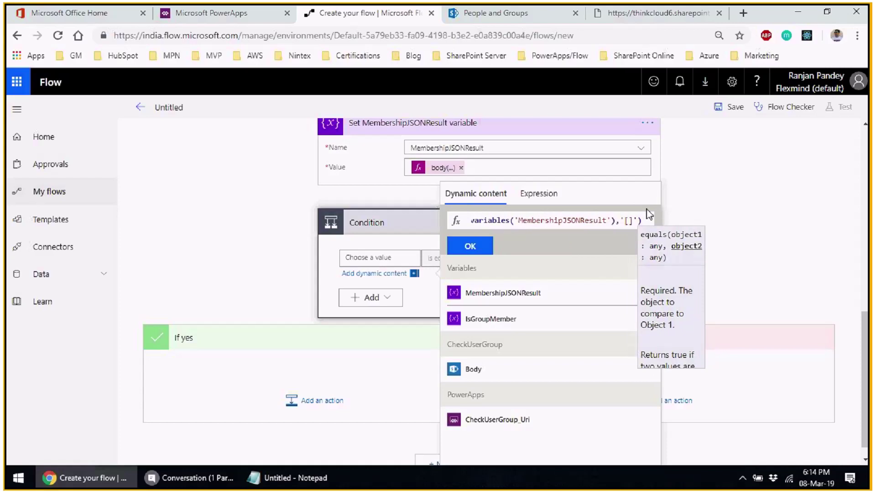
key(BackSpace)
key(Left)
key(Left)
key(Left)
key(Left)
key(Left)
key(Left)
key(Left)
key(Left)
key(Left)
key(Left)
key(Left)
key(Left)
key(Left)
key(Left)
key(Left)
key(Left)
key(Left)
key(Left)
key(Left)
key(Left)
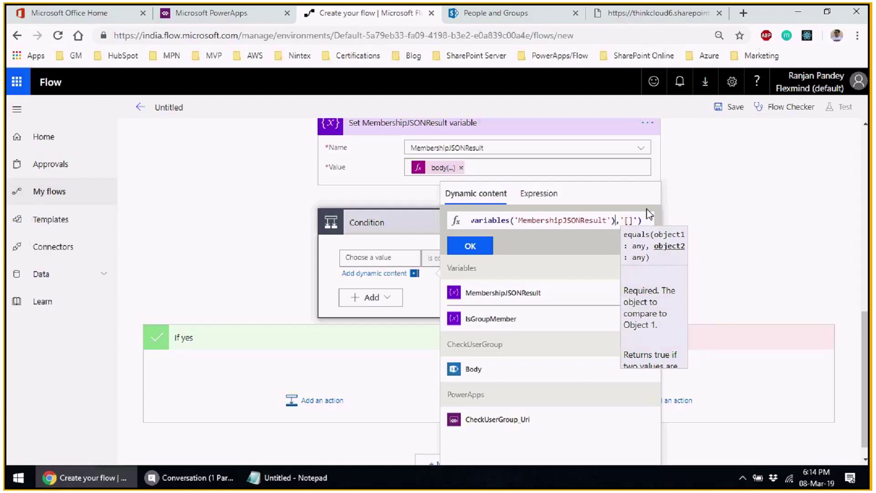
key(Home)
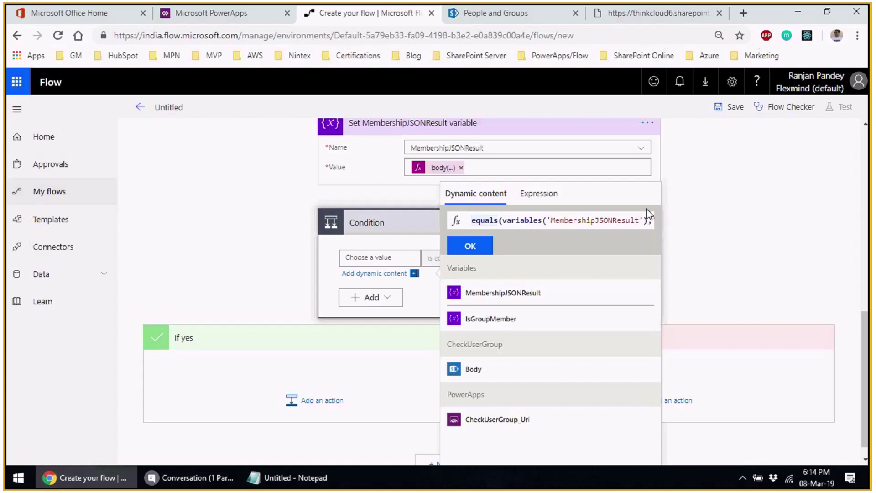
key(Right)
key(Right)
key(Right)
key(Right)
key(Right)
key(Right)
key(Right)
key(Right)
key(Right)
key(Right)
key(Right)
key(Right)
key(Right)
key(Right)
key(Right)
key(Right)
key(Right)
key(Right)
key(Right)
key(Right)
key(Right)
key(Right)
key(Right)
key(Right)
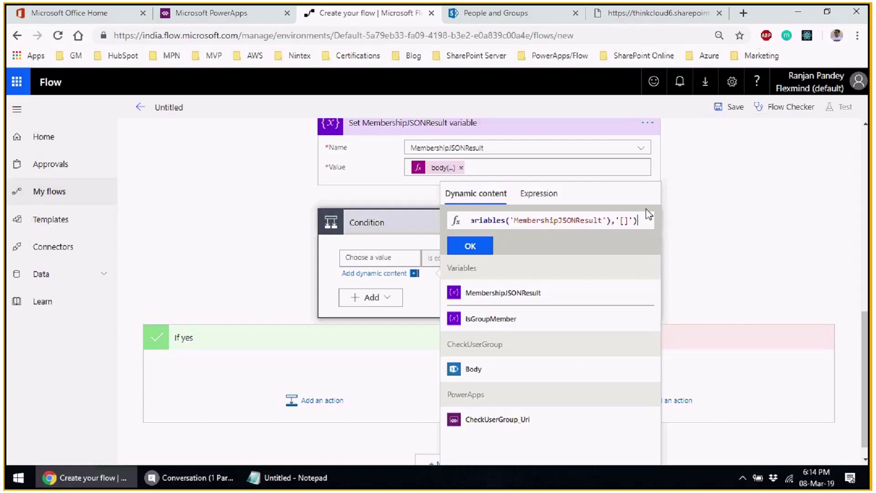
click(469, 245)
click(383, 289)
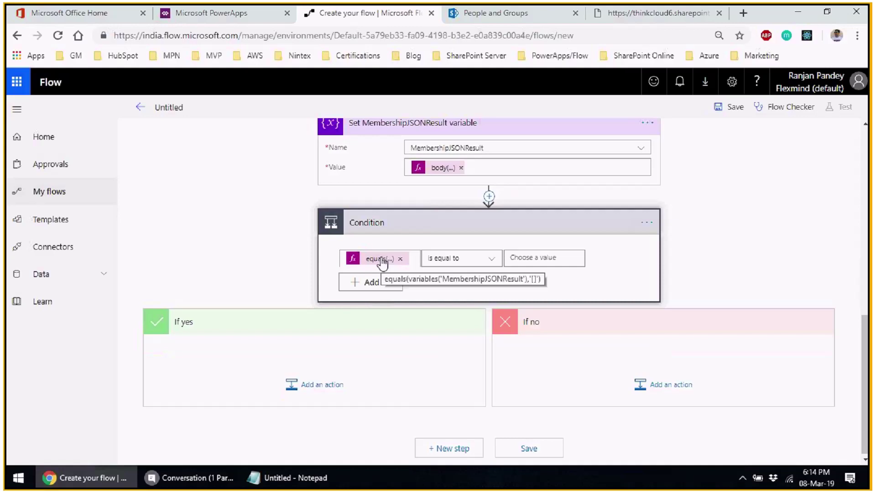
- Set the condition's comparison value to true
click(528, 259)
text(true)
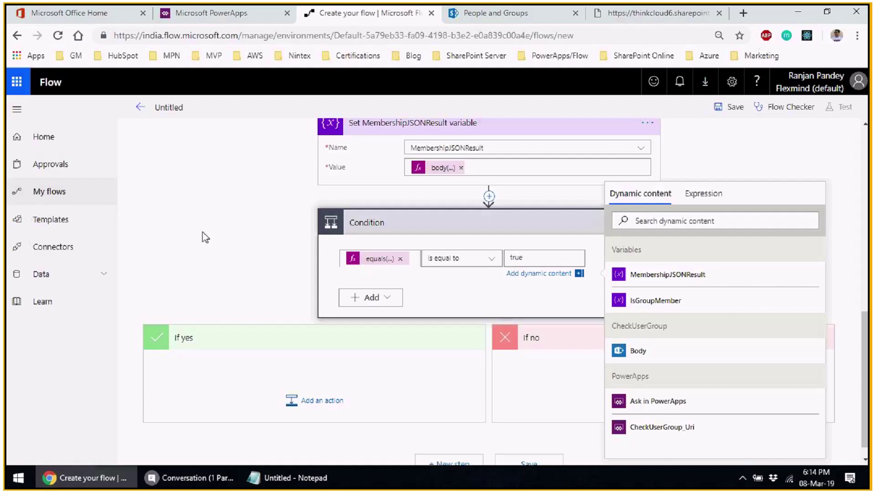
click(201, 235)
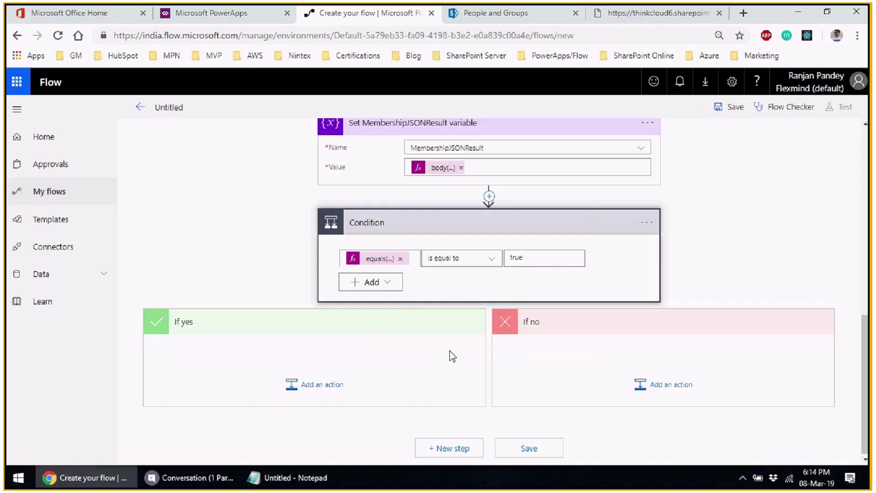
- Add a Set variable action under If yes titled 'Set IsGroupMember to false'
click(354, 401)
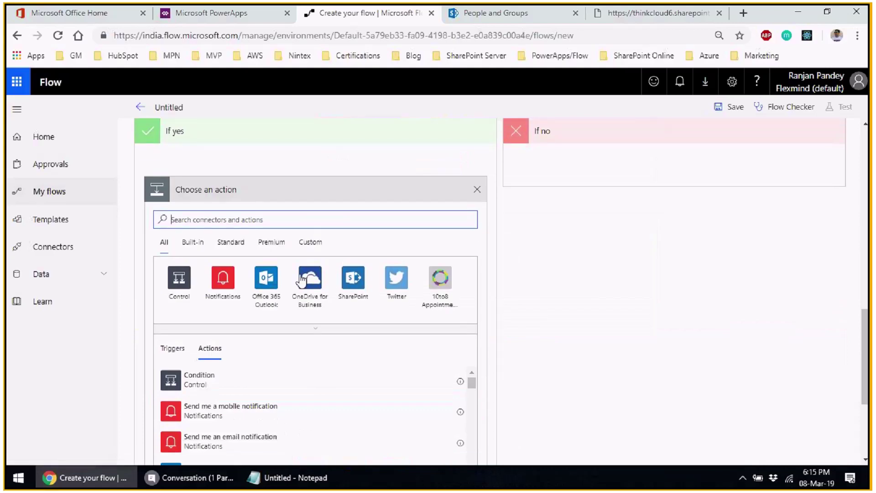
text(set)
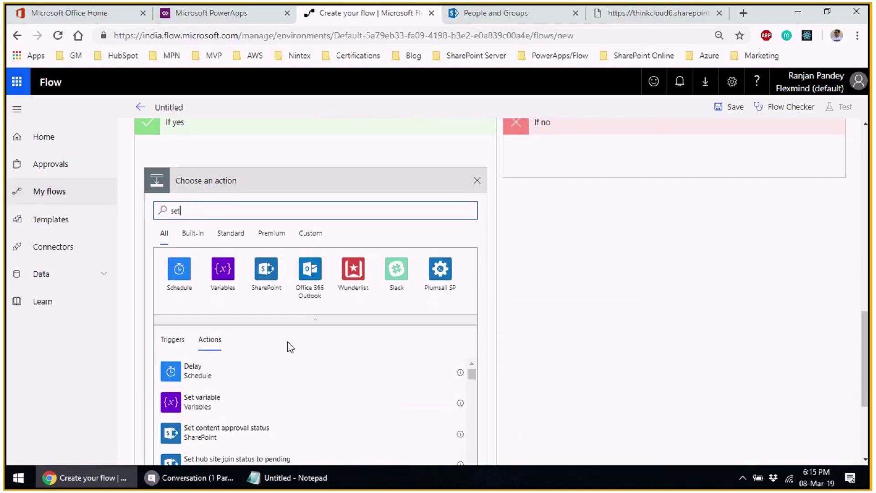
click(368, 340)
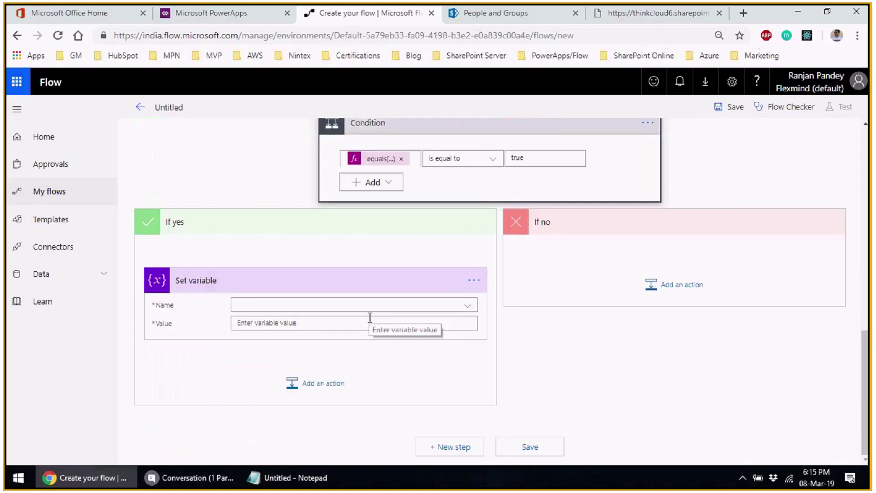
click(473, 287)
click(515, 283)
drag(190, 279, 224, 278)
text(IsGroupN)
text(ember to false)
click(697, 321)
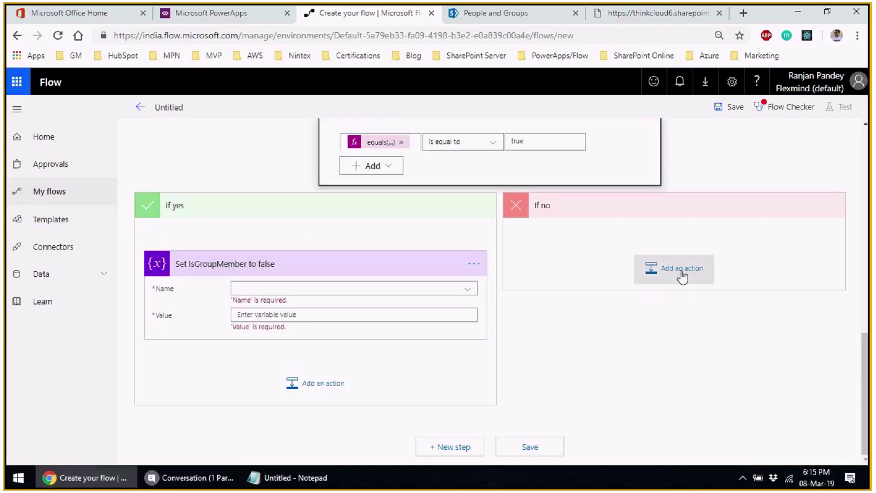
- Add a Set variable action under If no titled 'Set IsGroupMember to true'
click(681, 272)
text(se)
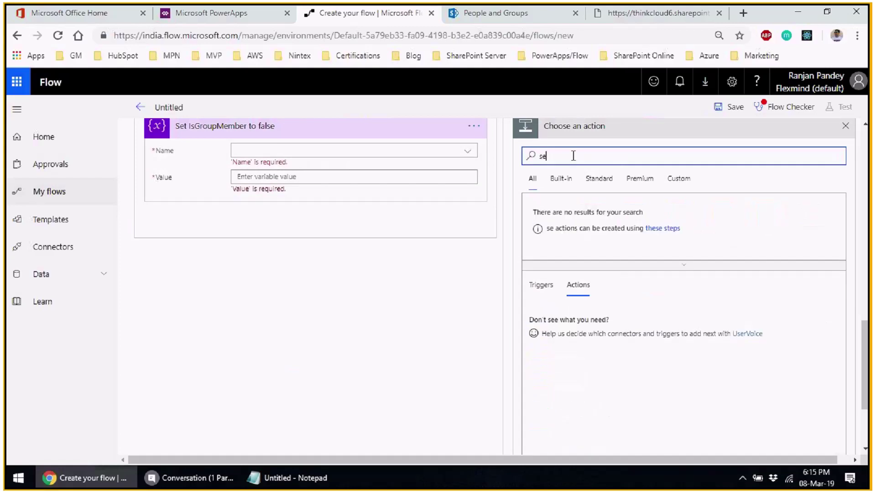
text(t v)
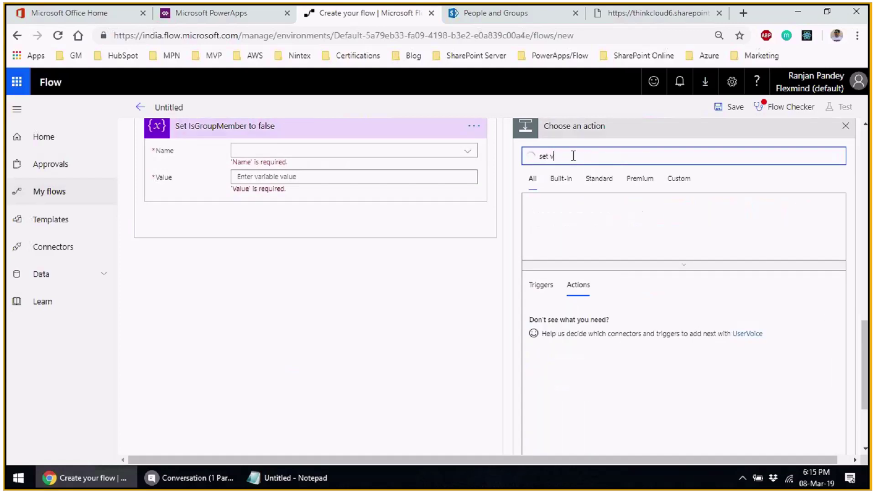
click(581, 315)
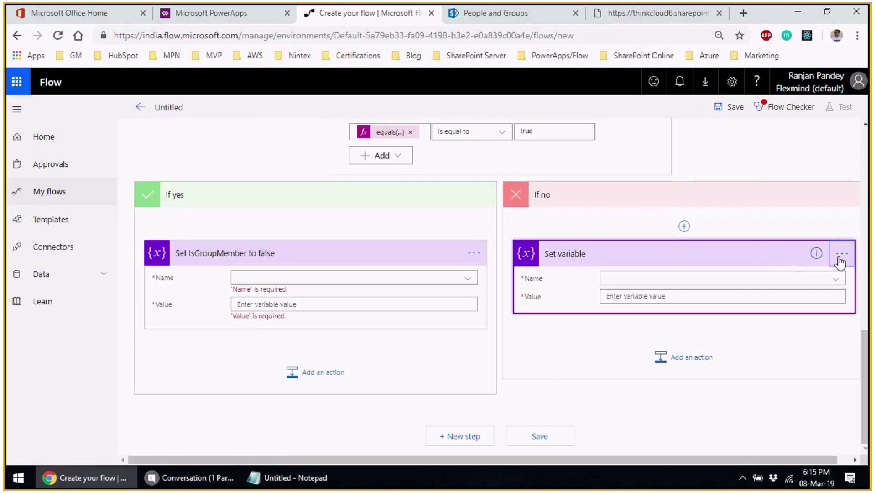
click(842, 254)
click(759, 250)
click(564, 254)
drag(560, 254, 596, 249)
text(IsGroupMembe)
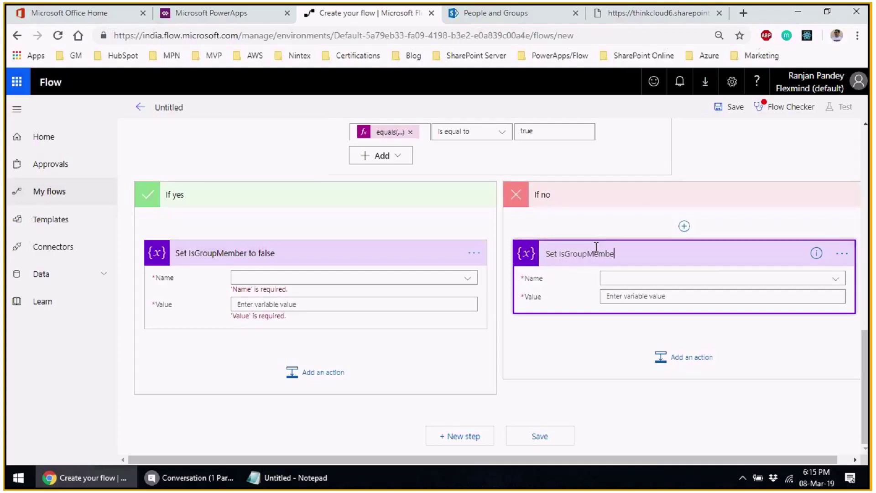
text(r to true)
click(710, 408)
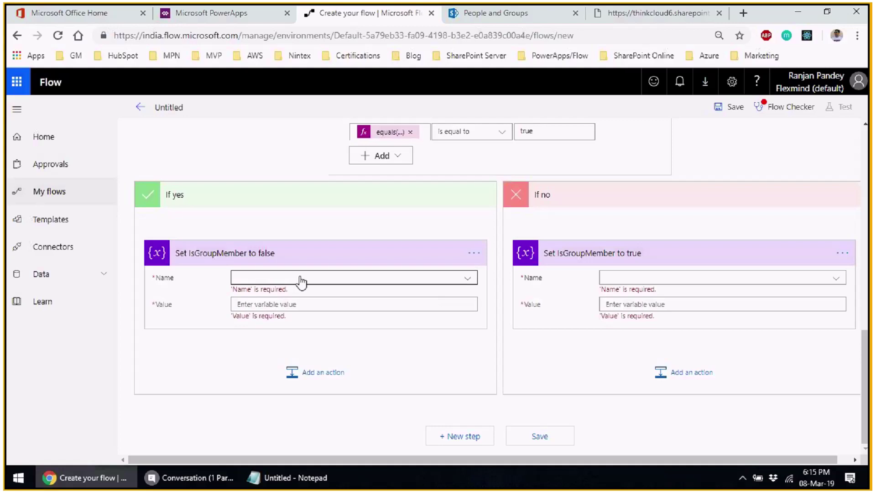
- Choose IsGroupMember as the variable for the If yes step
click(449, 279)
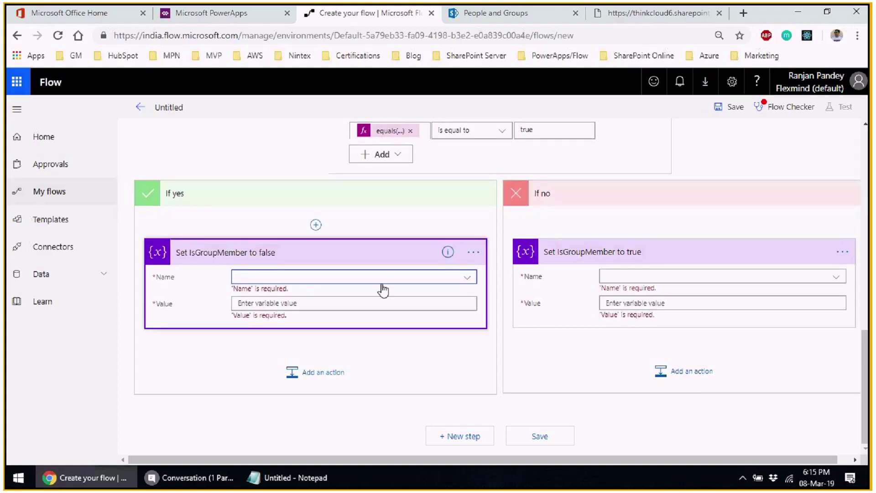
click(468, 278)
click(268, 332)
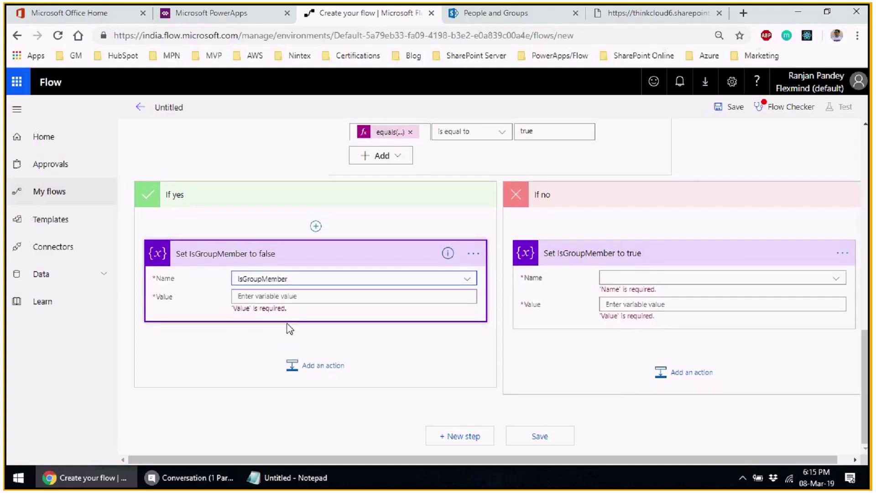
- Enter false as the If yes step's value
click(274, 300)
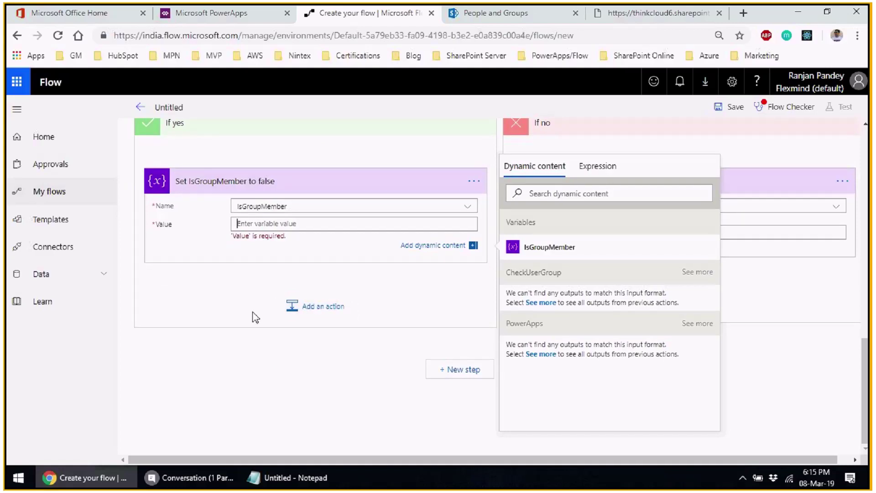
text(false)
click(255, 318)
scroll(297, 390, up, 3)
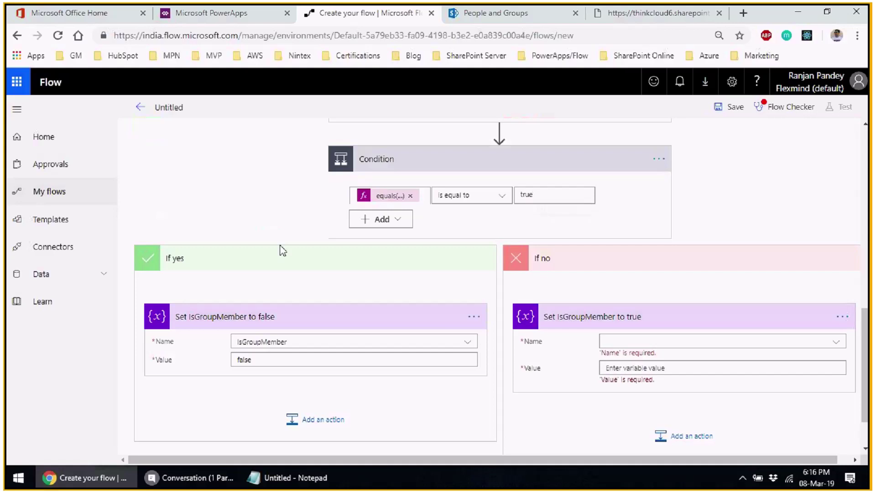
scroll(317, 289, down, 1)
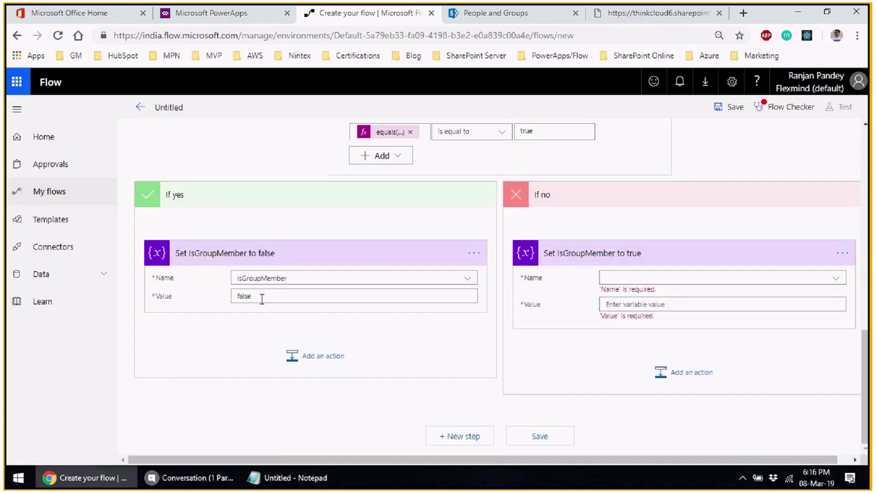
- Set the If no step to IsGroupMember with value true
click(834, 279)
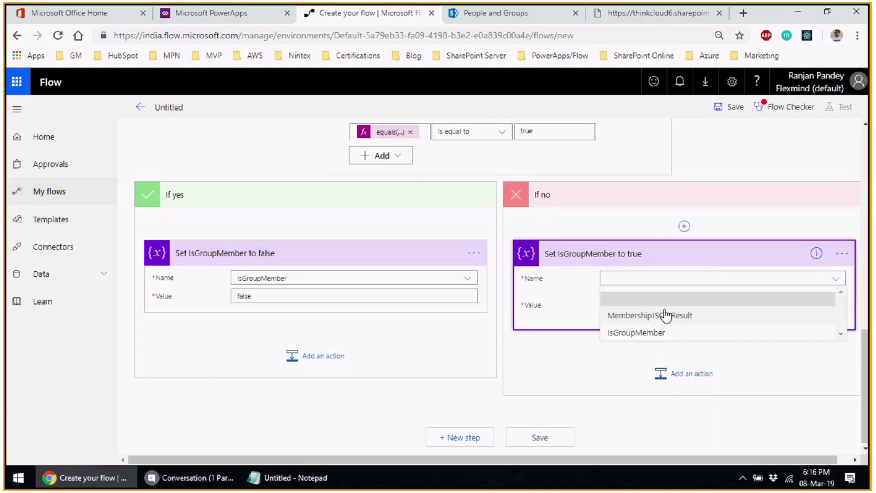
click(659, 329)
click(642, 304)
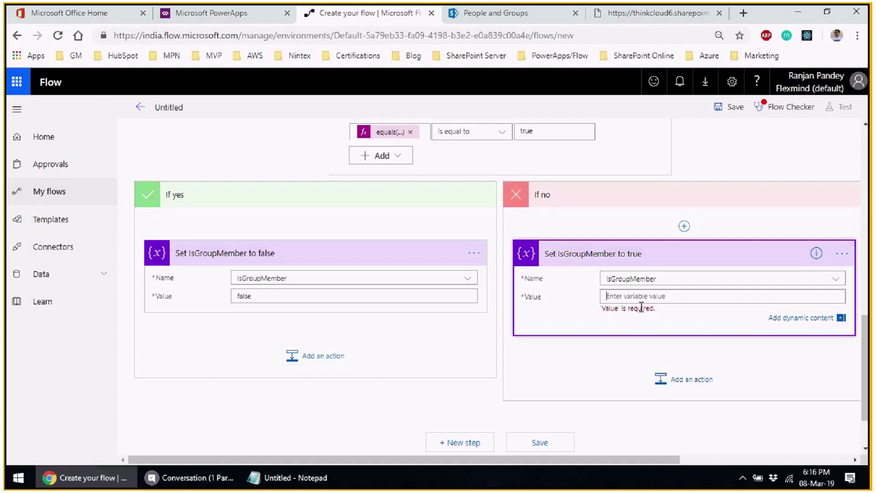
text(true)
click(629, 349)
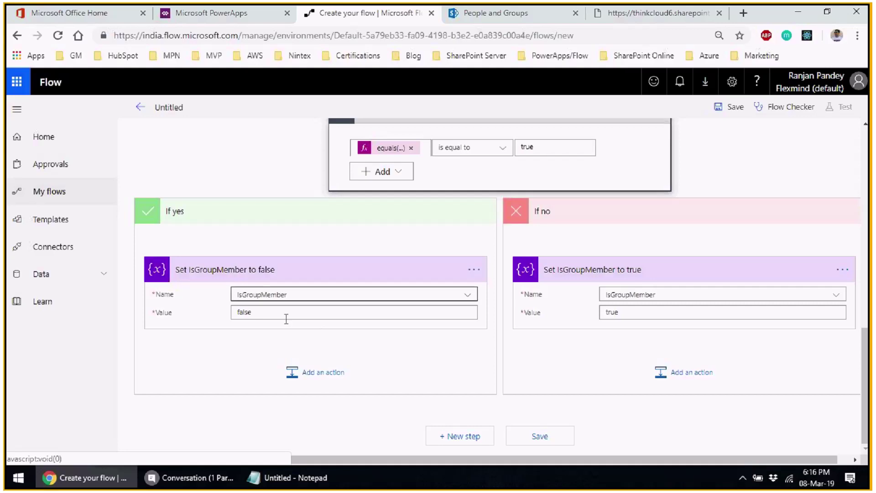
- Add a Respond to PowerApps action after the Condition, found by searching 'response'
click(445, 438)
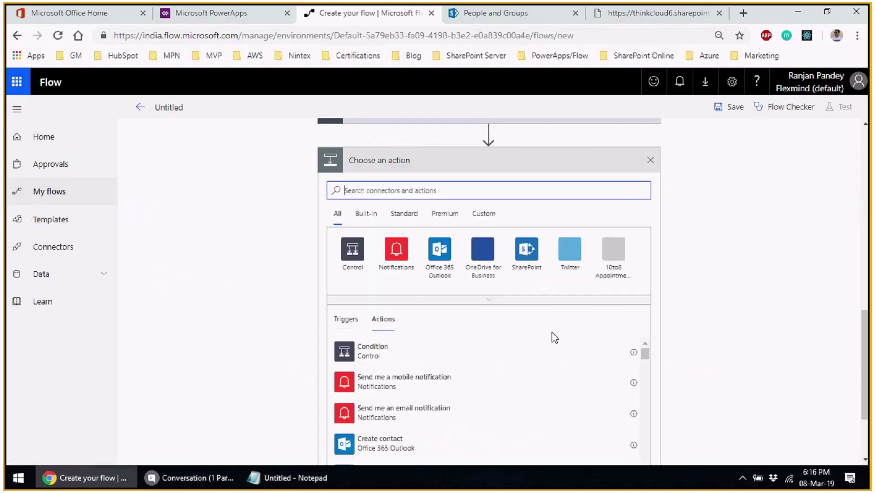
text(response)
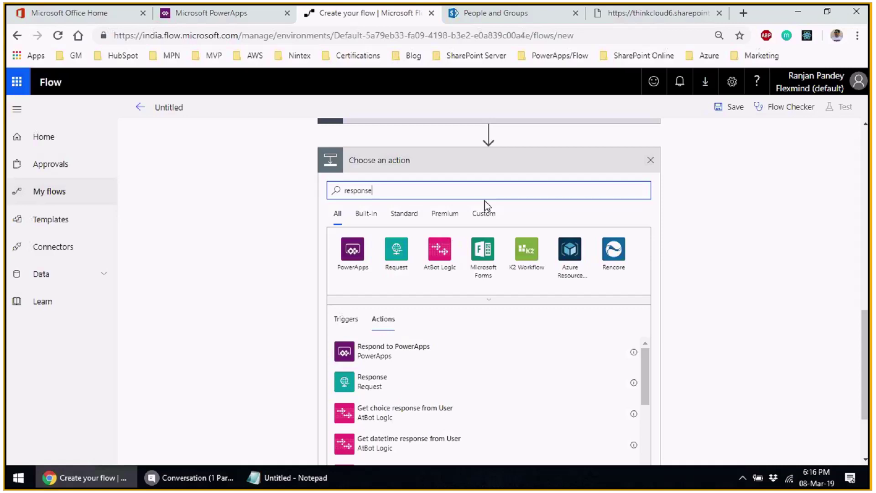
click(570, 351)
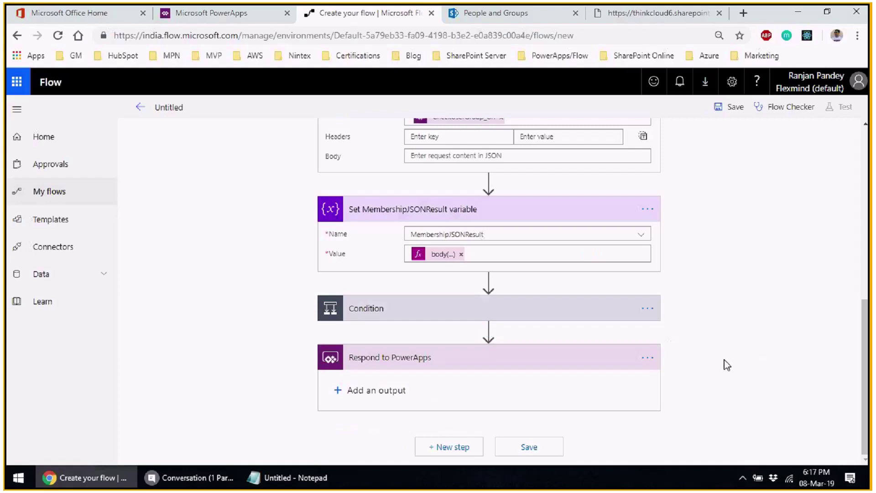
- Add a Text output titled IsGroupMember whose value is the IsGroupMember variable
click(340, 391)
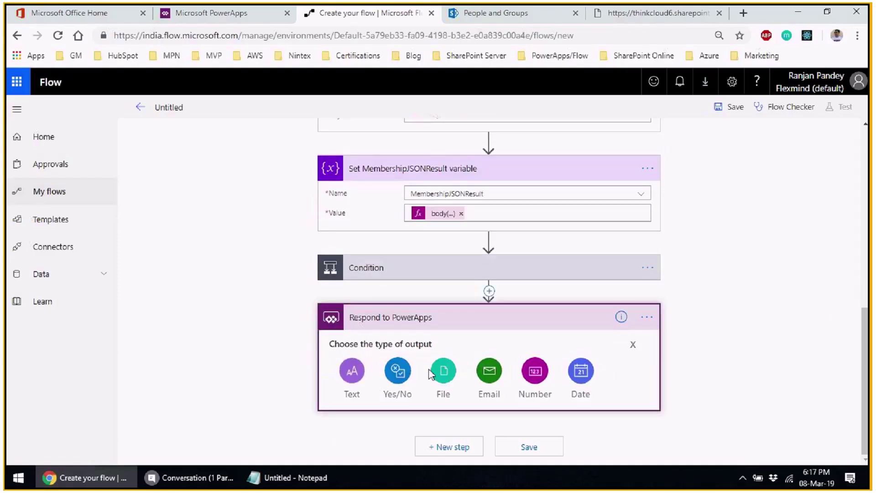
click(631, 341)
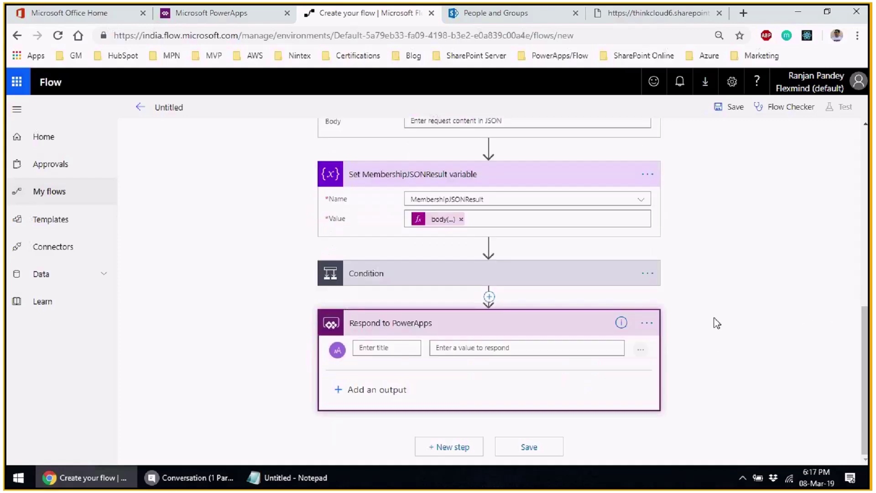
click(384, 348)
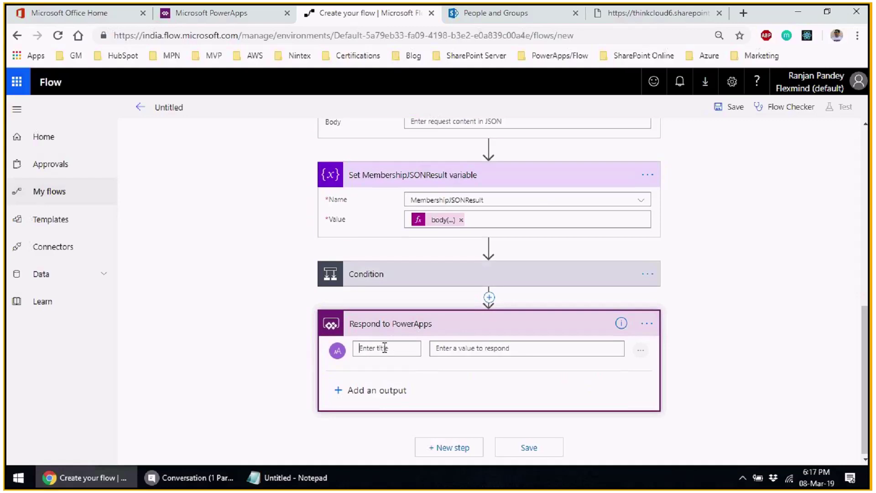
text(IsGrou)
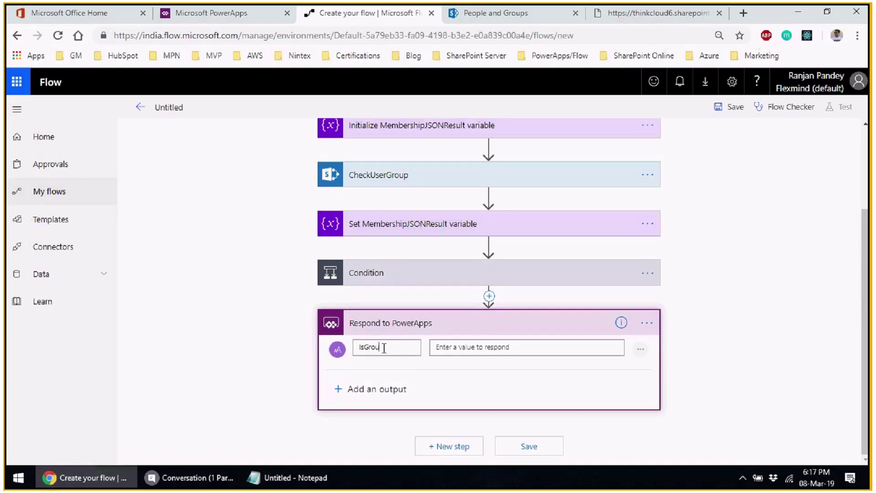
text(pMember)
click(454, 349)
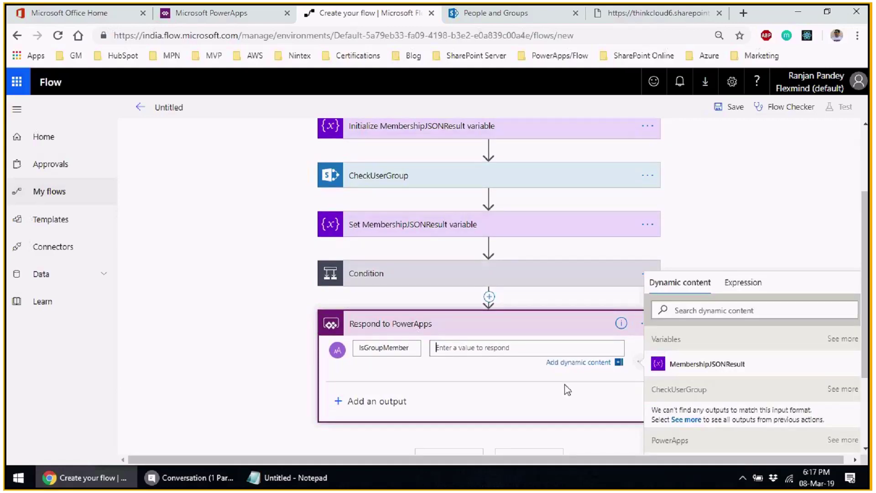
click(843, 339)
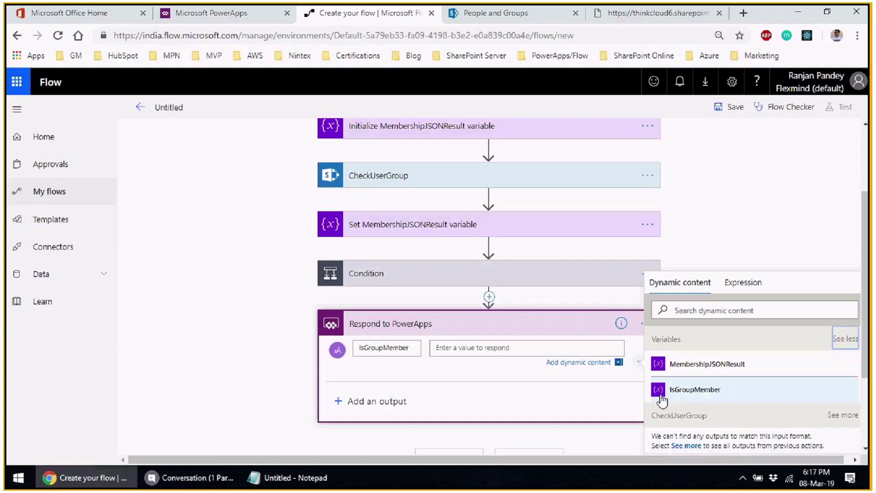
click(684, 395)
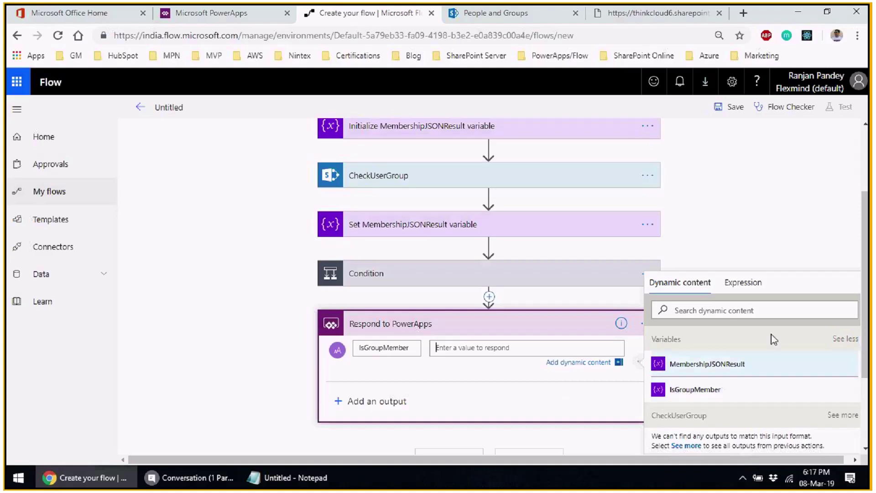
click(762, 239)
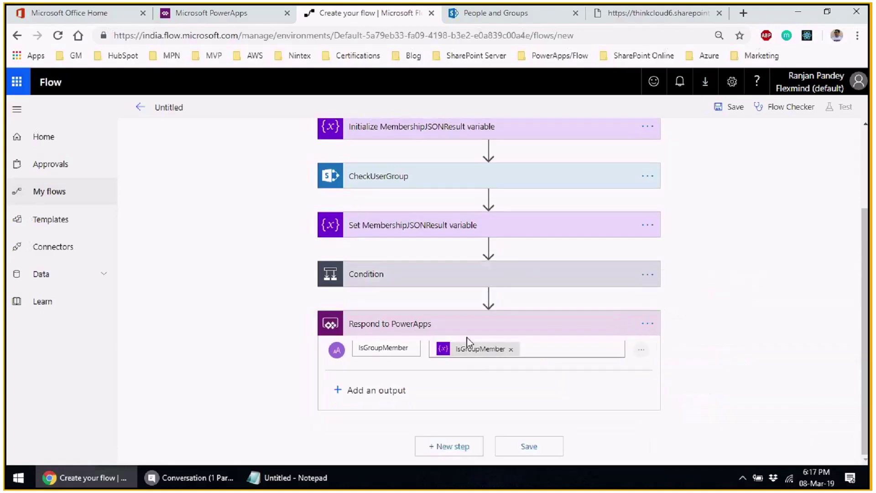
- Name the flow 'Check User Role in SP Group'
text(Check)
text(User Role in Sh)
key(BackSpace)
key(BackSpace)
text(SP Group)
- Copy the flow name into the notes below the URL, then save the flow
key(ctrl+a)
key(ctrl+c)
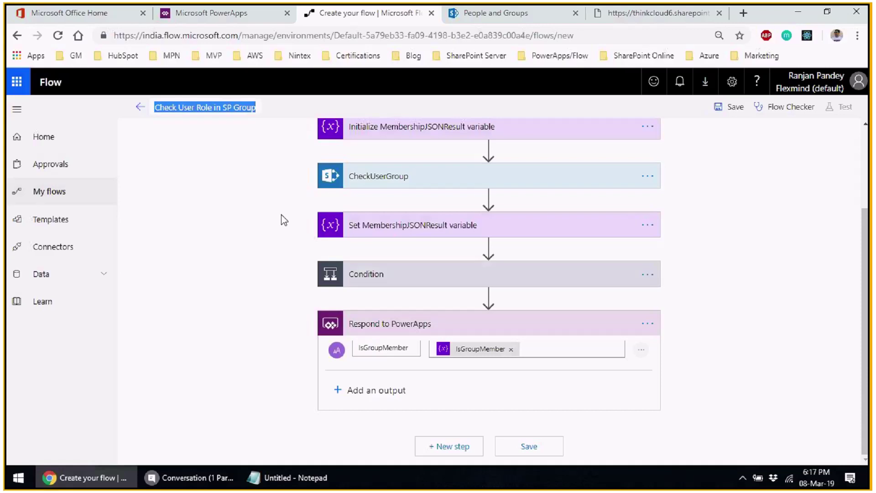
click(274, 477)
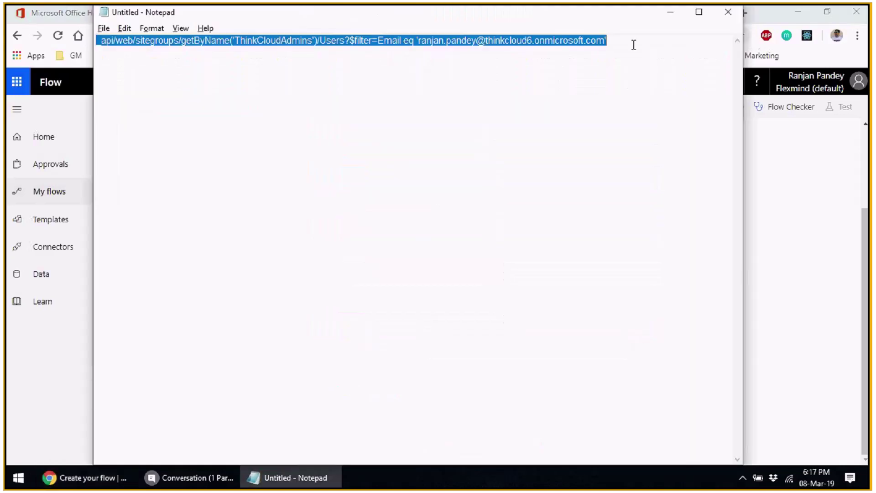
click(630, 40)
key(Return)
key(Return)
key(ctrl+v)
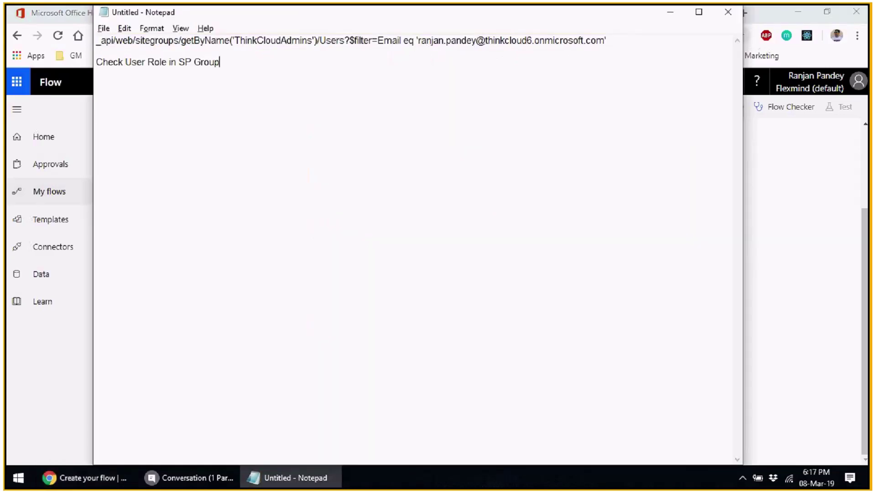
key(alt+Tab)
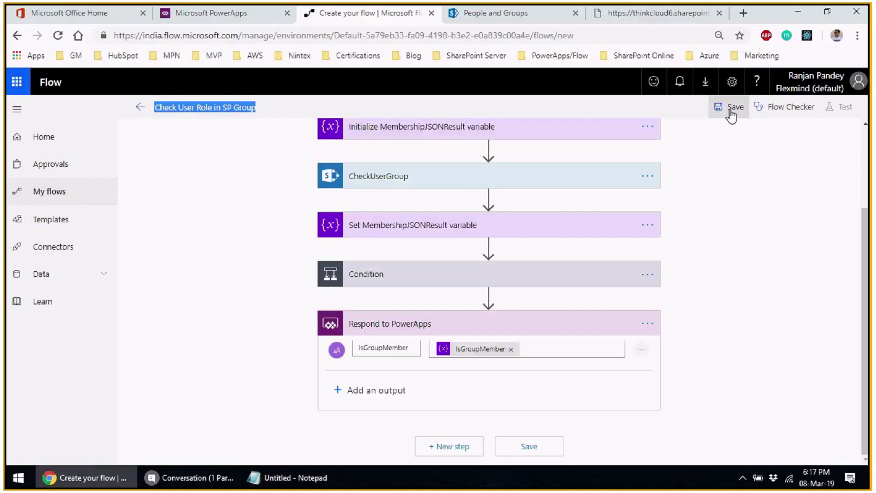
click(730, 109)
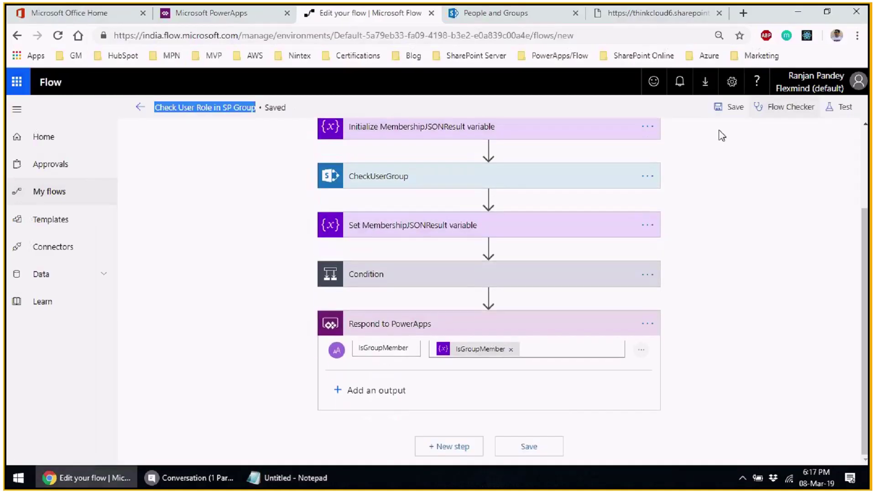
- Save and test the flow with a manually performed trigger, continuing past the connection check
click(796, 259)
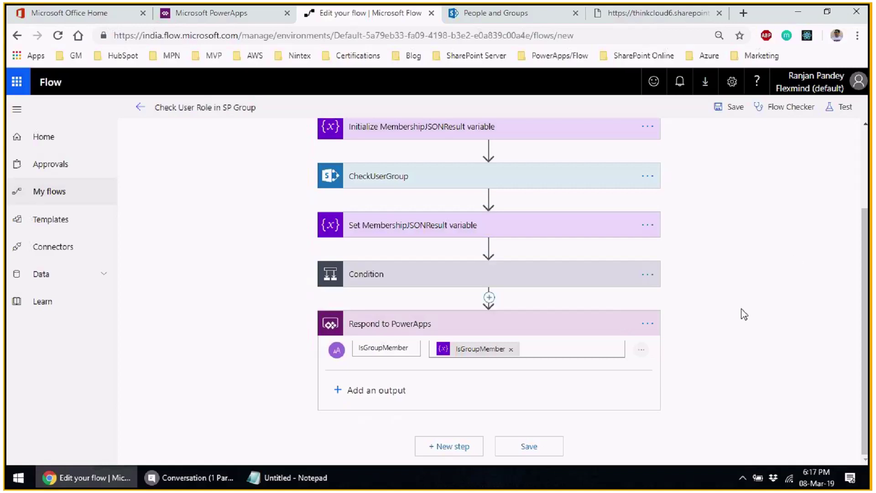
scroll(723, 310, up, 3)
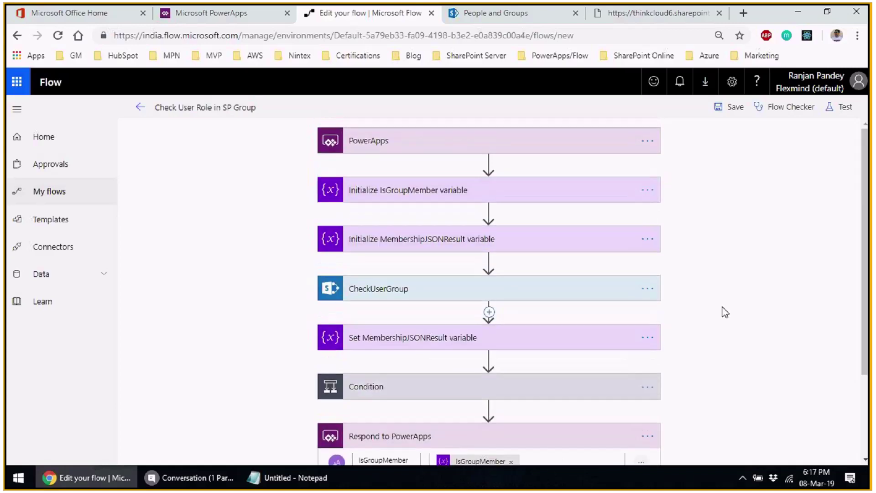
scroll(725, 313, down, 3)
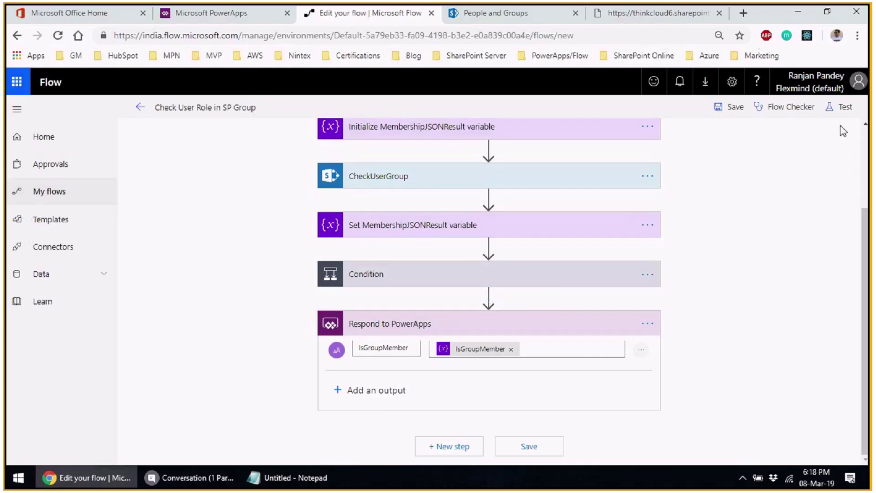
click(844, 107)
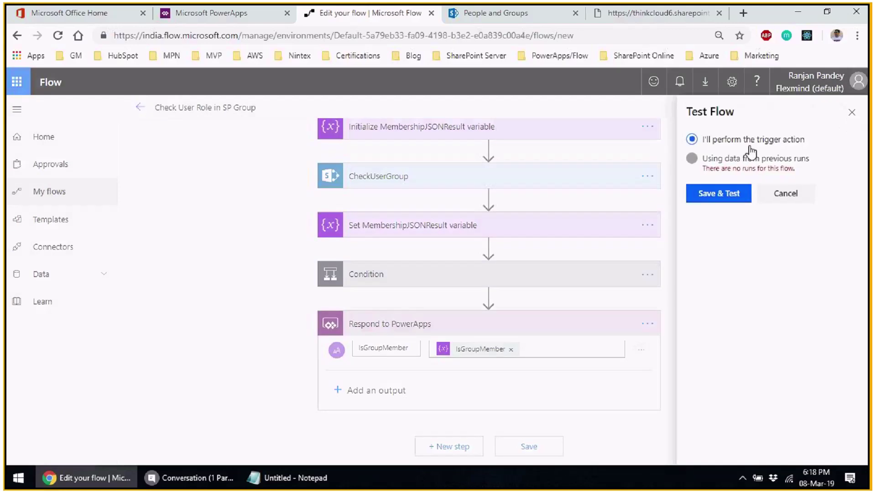
click(719, 201)
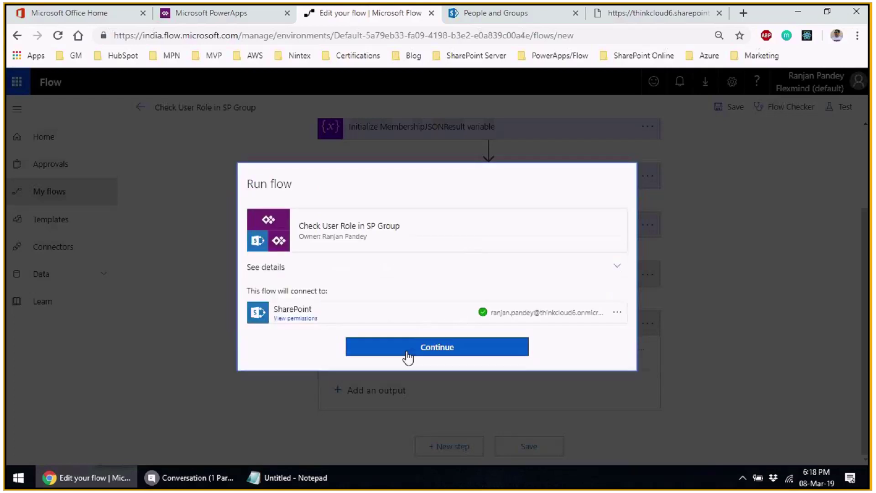
click(406, 352)
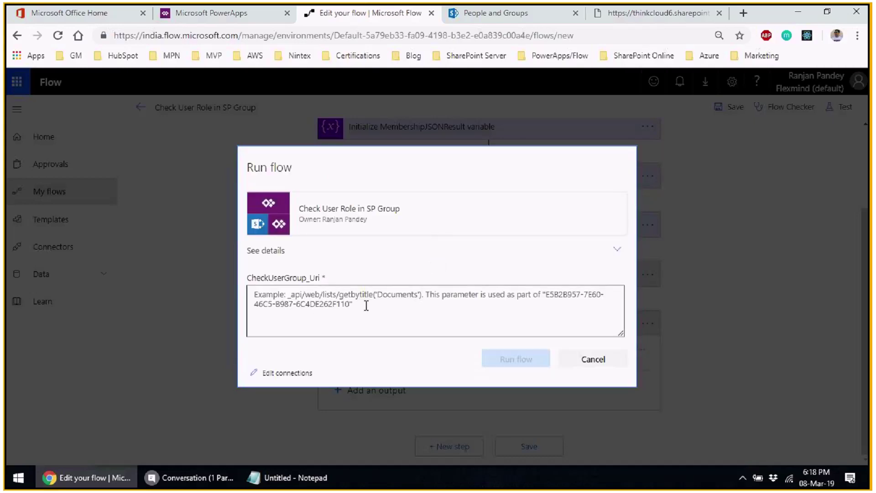
- Enter the user's e-mail address as CheckUserGroup_Uri and run the flow
click(366, 306)
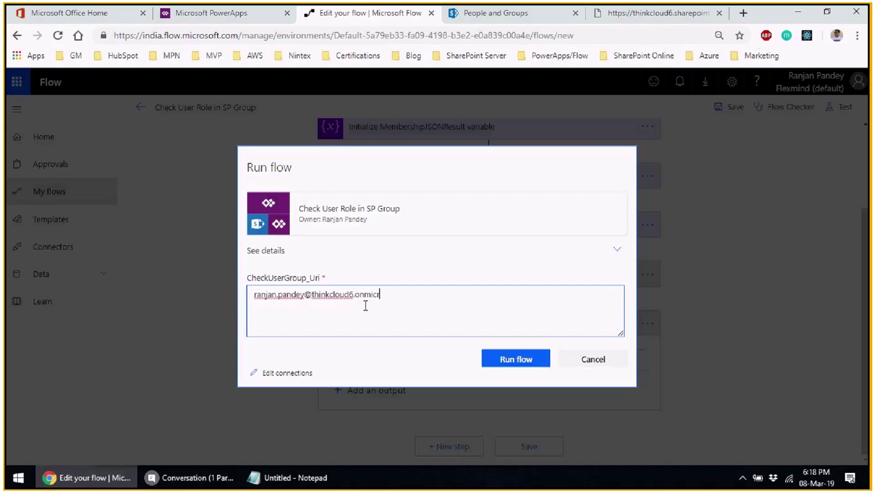
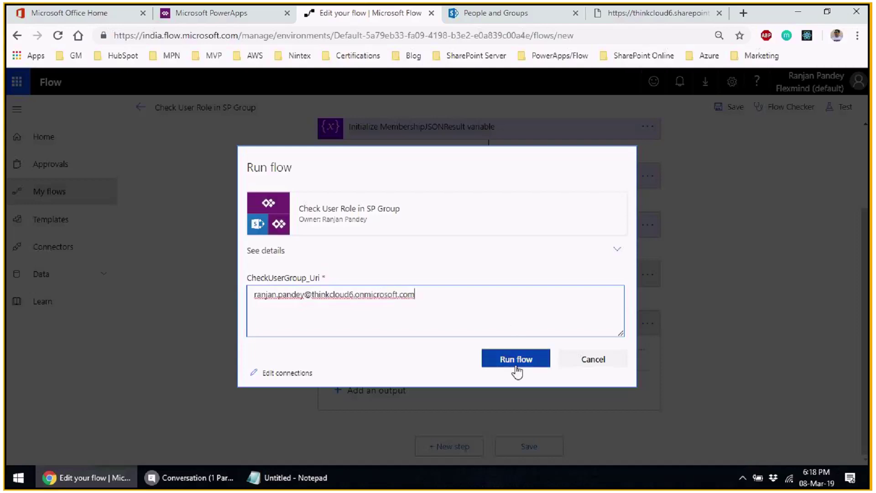
click(512, 358)
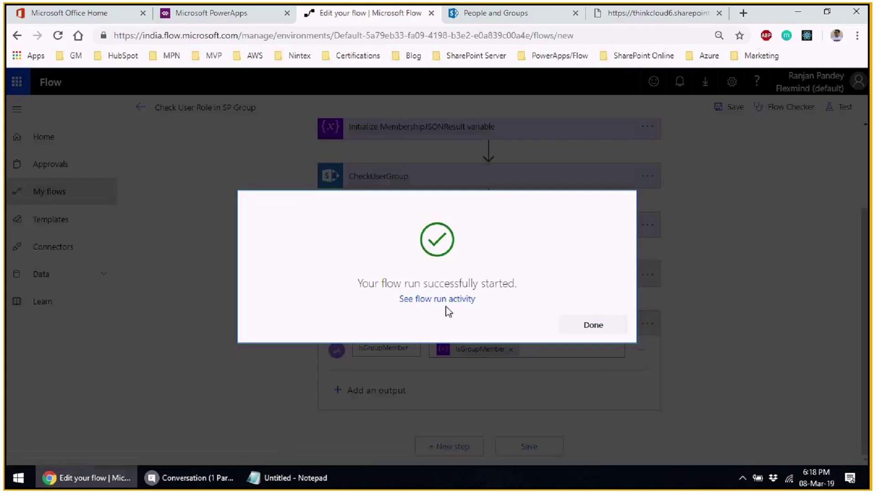
- Open the latest run in the flow's run activity and expand the CheckUserGroup step's inputs and outputs
click(440, 299)
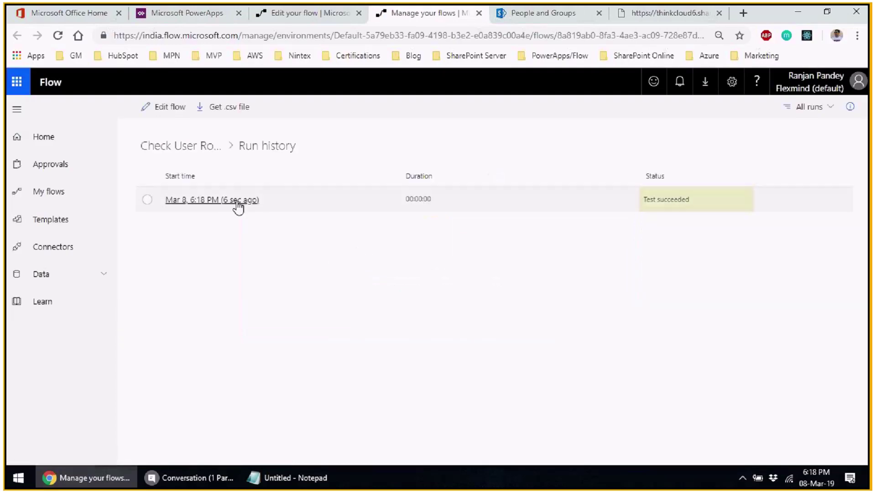
click(236, 204)
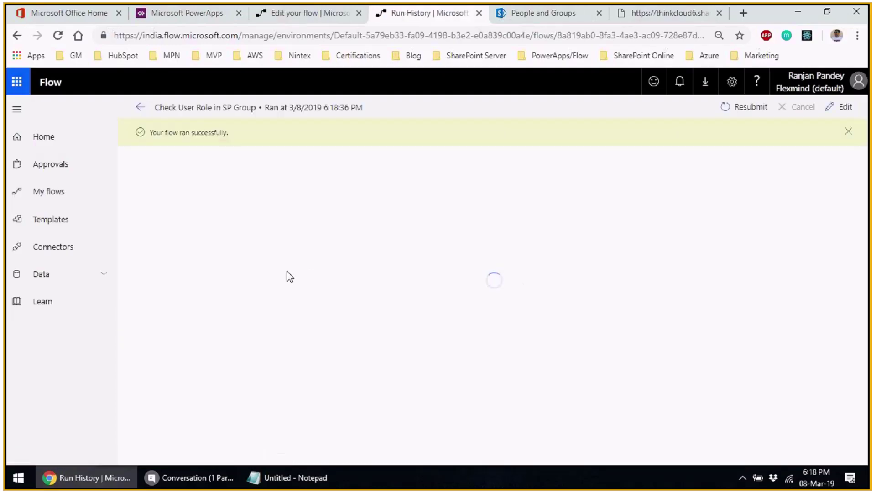
scroll(267, 298, down, 5)
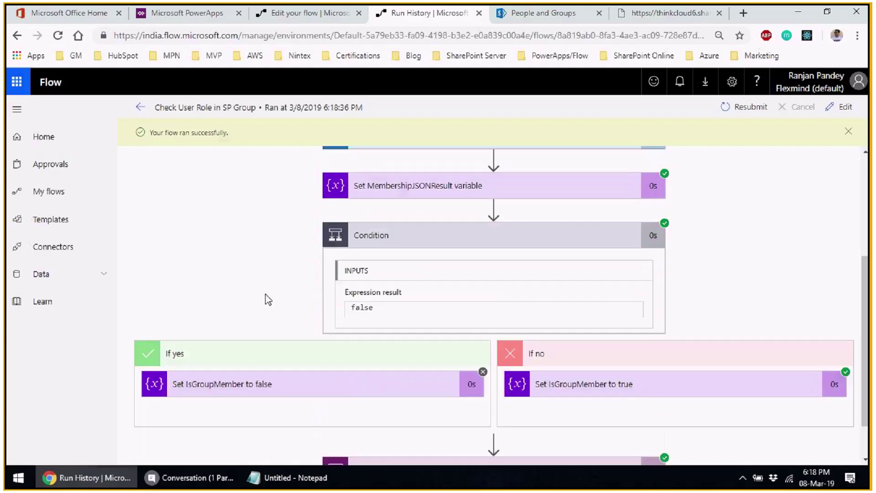
scroll(287, 308, up, 3)
scroll(281, 313, up, 3)
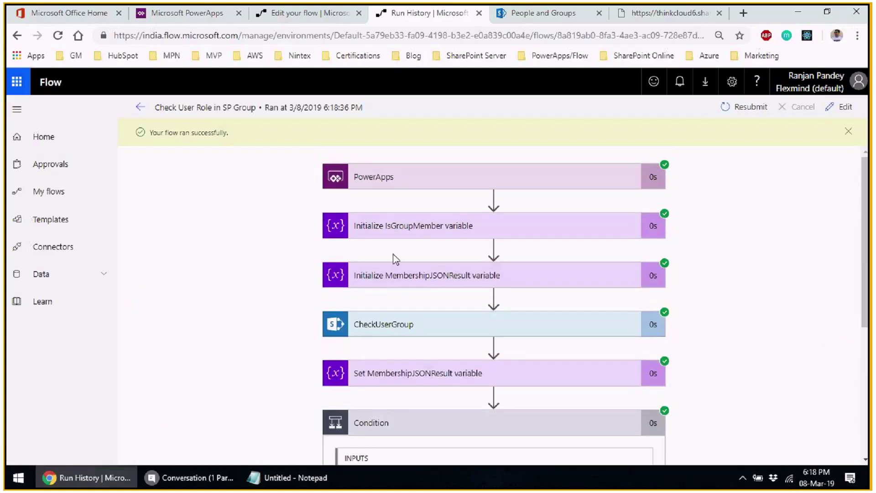
scroll(406, 242, down, 3)
click(418, 205)
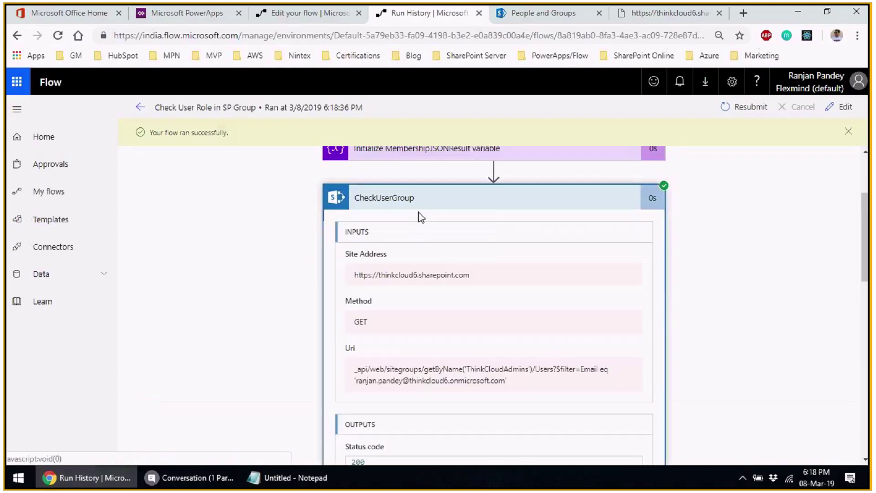
scroll(261, 294, down, 4)
scroll(781, 303, down, 6)
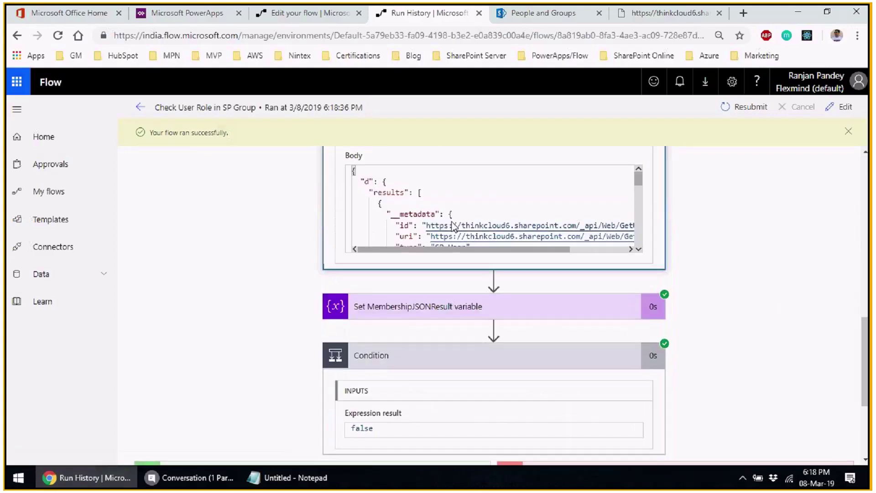
scroll(351, 195, up, 2)
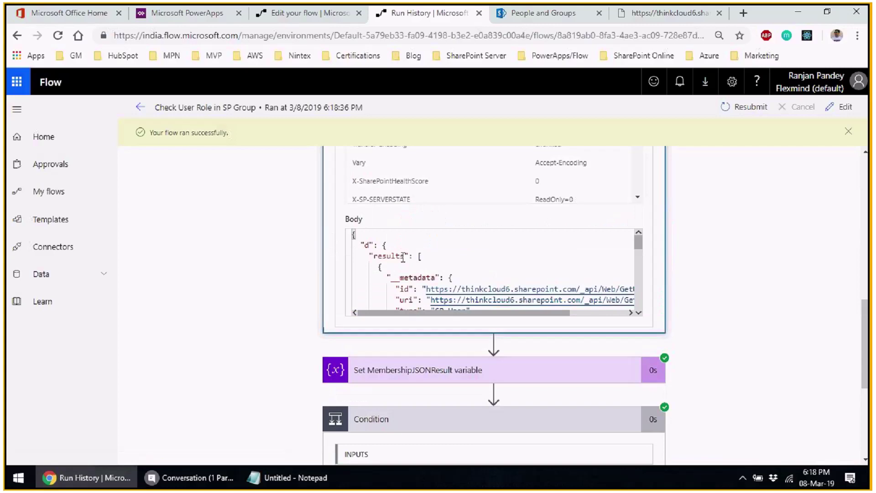
scroll(457, 269, down, 5)
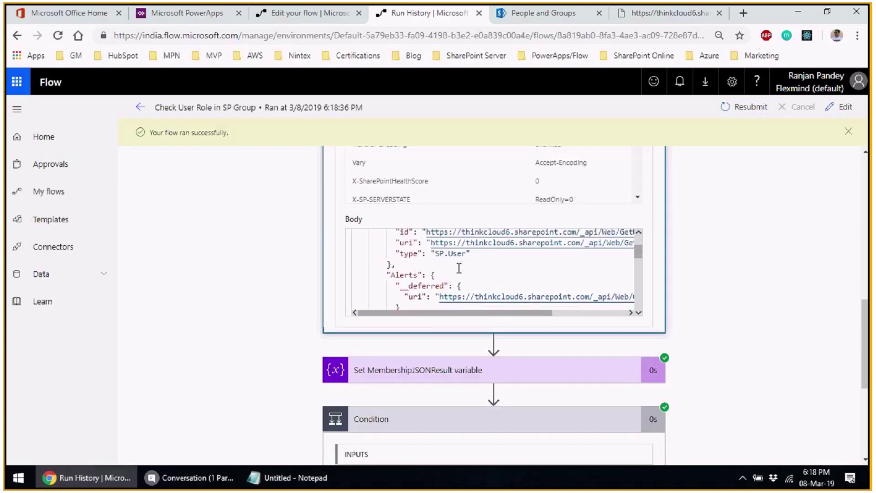
scroll(457, 268, down, 5)
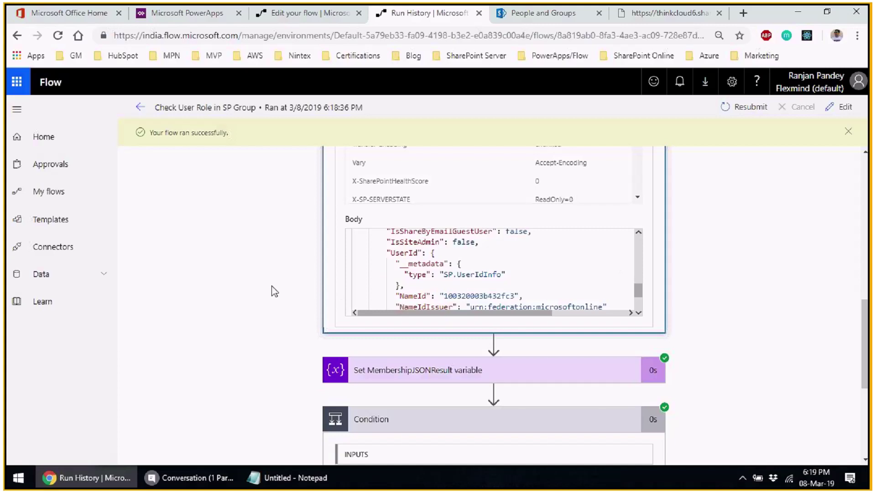
scroll(272, 290, down, 2)
scroll(272, 291, down, 7)
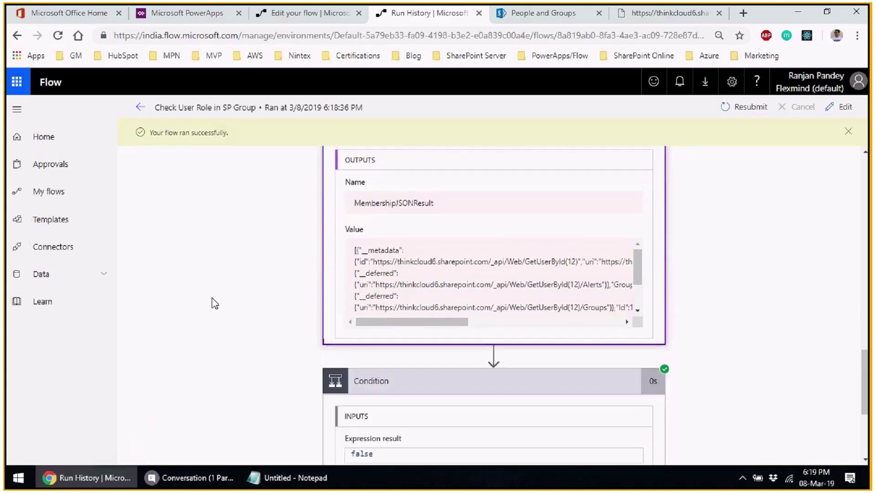
scroll(215, 303, down, 4)
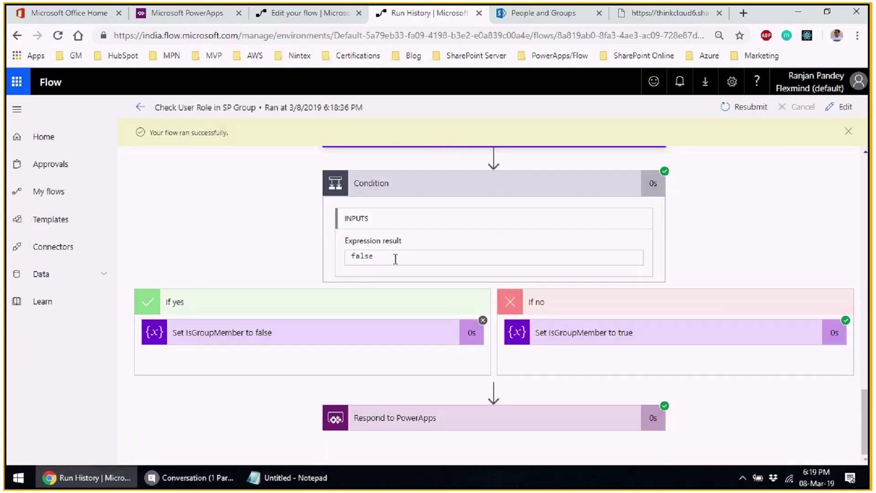
- Inspect the IsGroupMember branches and Respond to PowerApps output (True), then view ThinkCloudAdmins members
click(259, 343)
scroll(230, 262, down, 2)
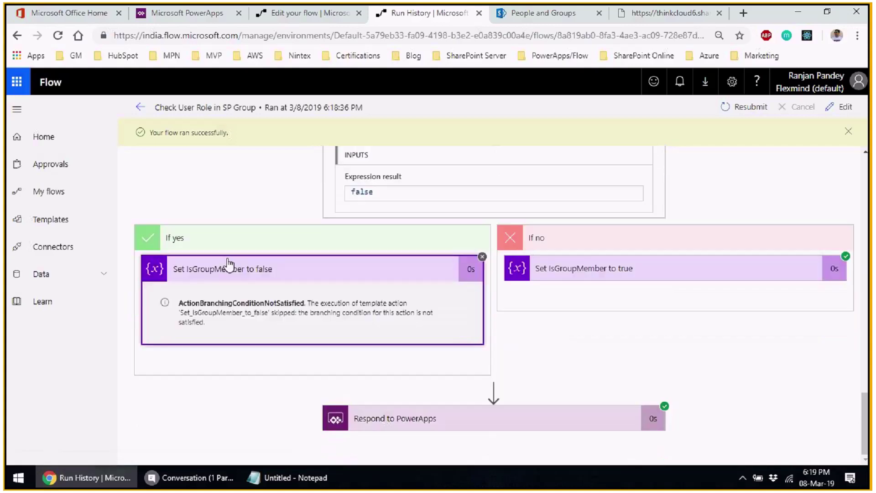
click(592, 279)
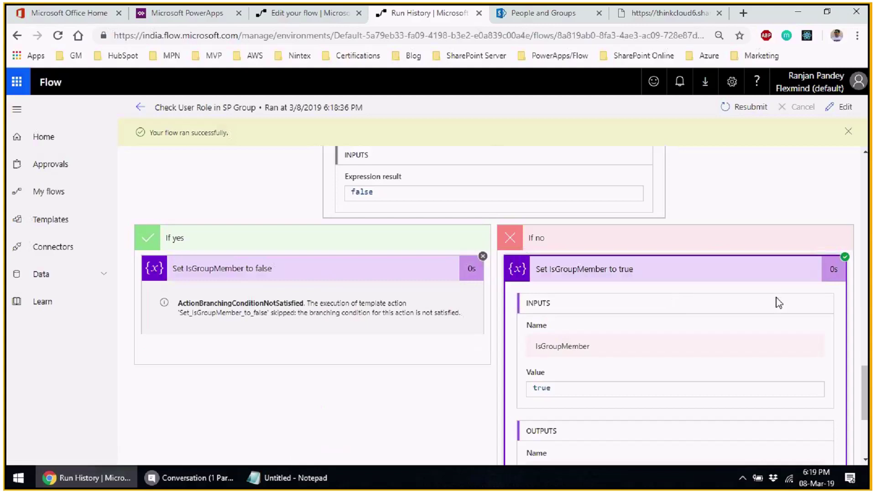
scroll(776, 303, down, 4)
scroll(621, 261, up, 4)
scroll(653, 292, down, 4)
scroll(612, 314, down, 2)
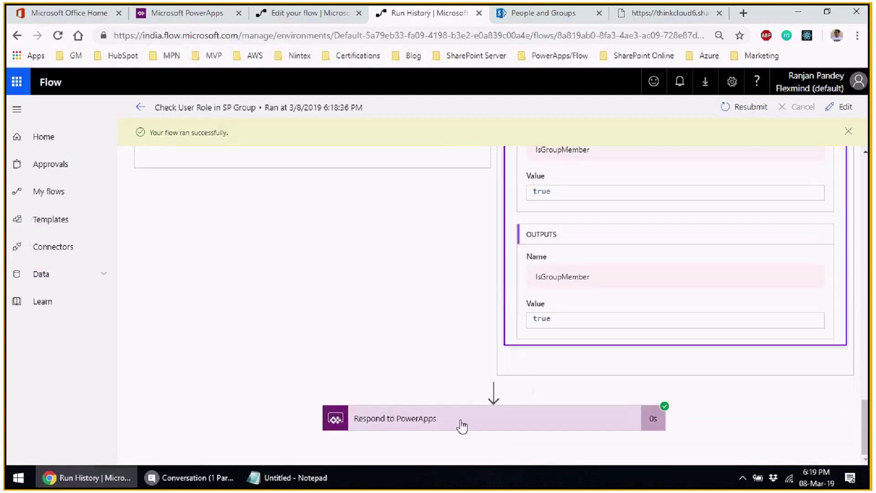
click(532, 417)
scroll(364, 326, down, 8)
scroll(289, 351, down, 3)
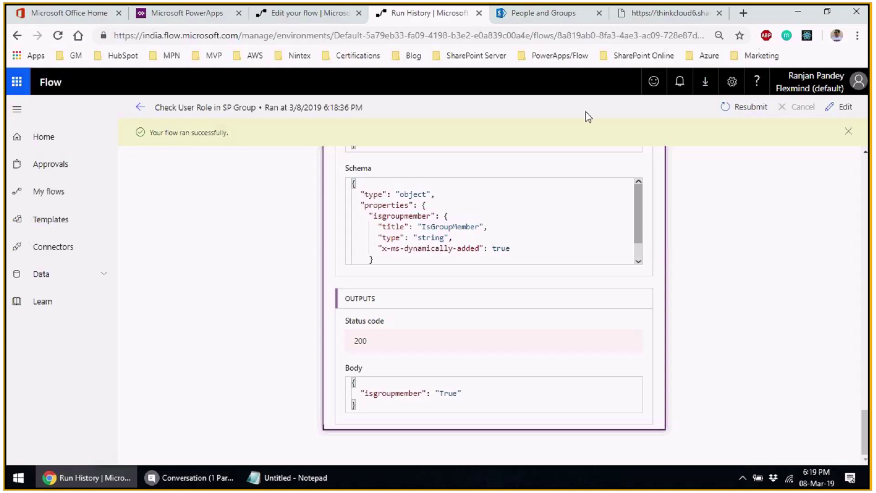
click(561, 21)
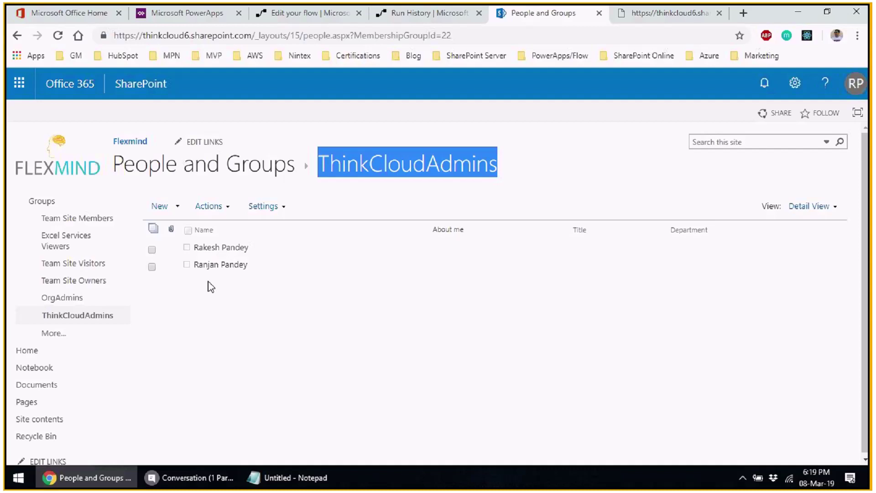
- Dismiss the run confirmation, check Run History and My flows, then go to the PowerApps apps list
click(302, 17)
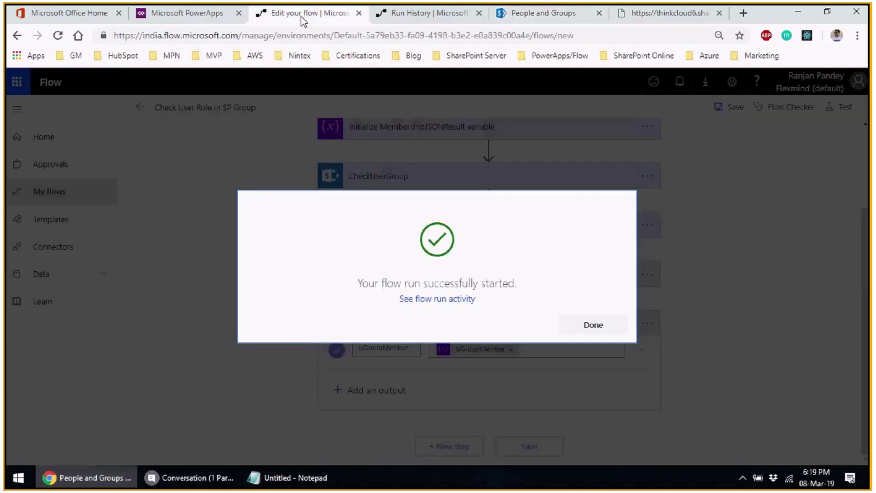
click(598, 325)
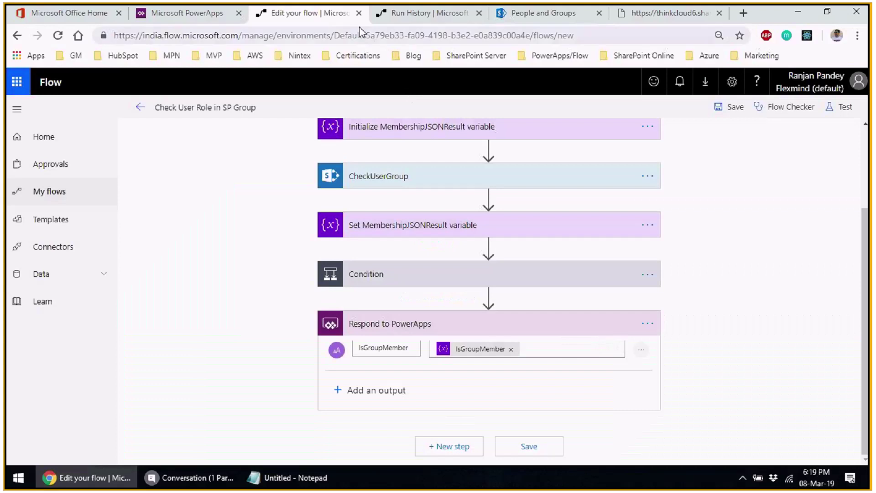
click(359, 12)
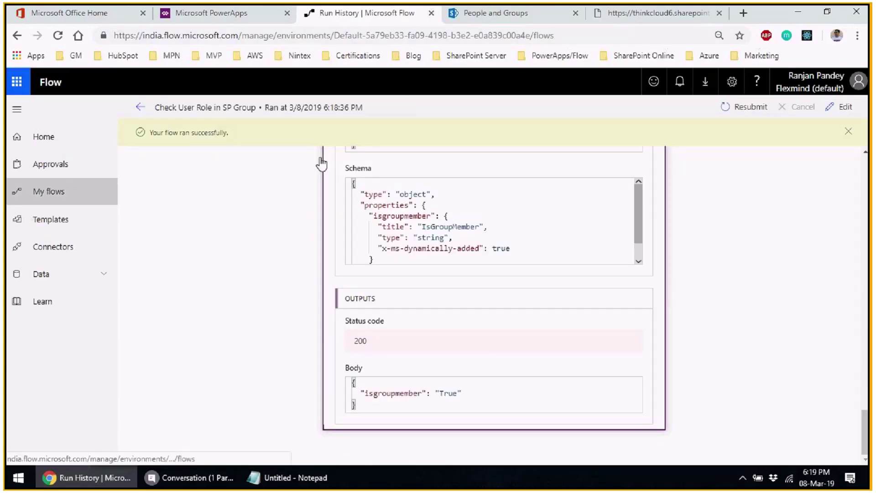
click(71, 190)
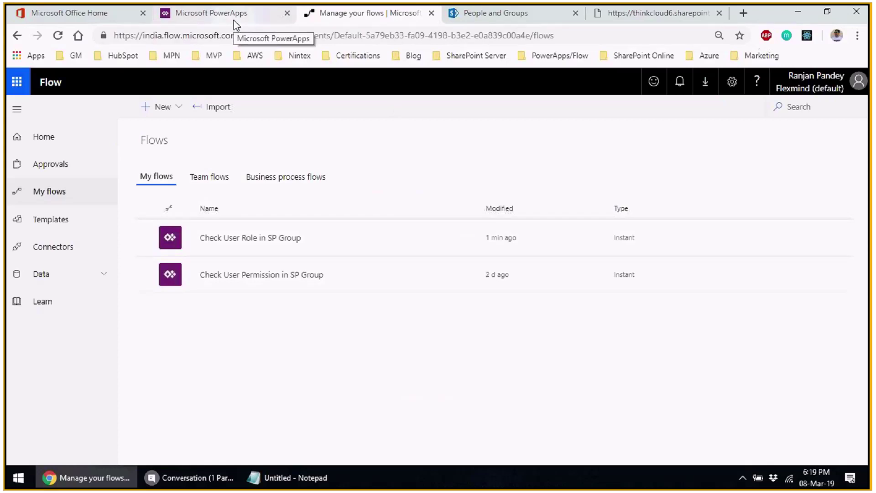
click(234, 20)
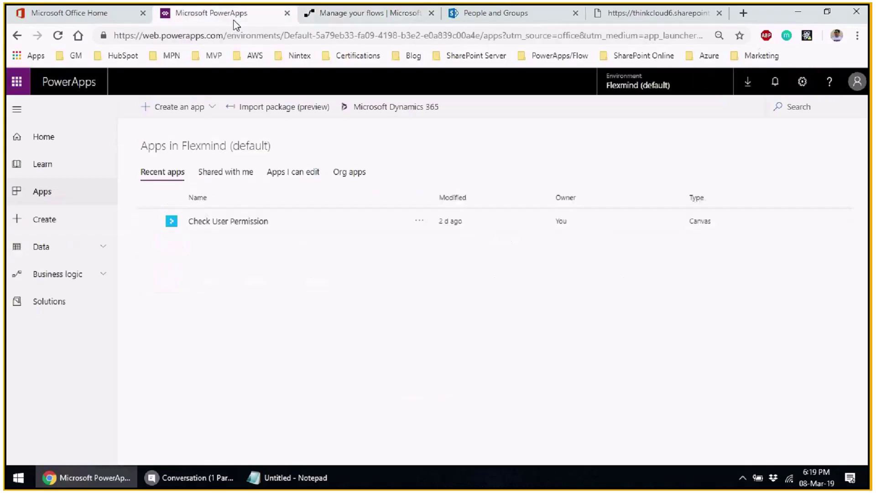
- Create a new canvas app from Blank app in Tablet layout
click(212, 109)
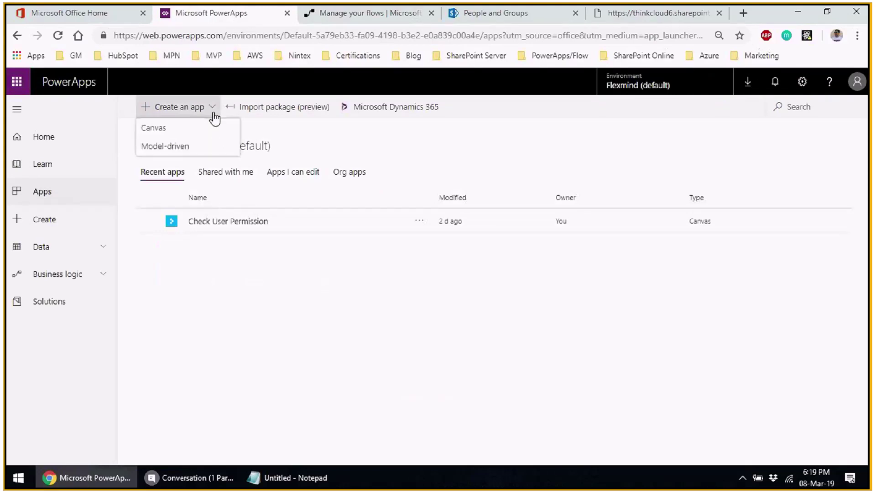
click(218, 127)
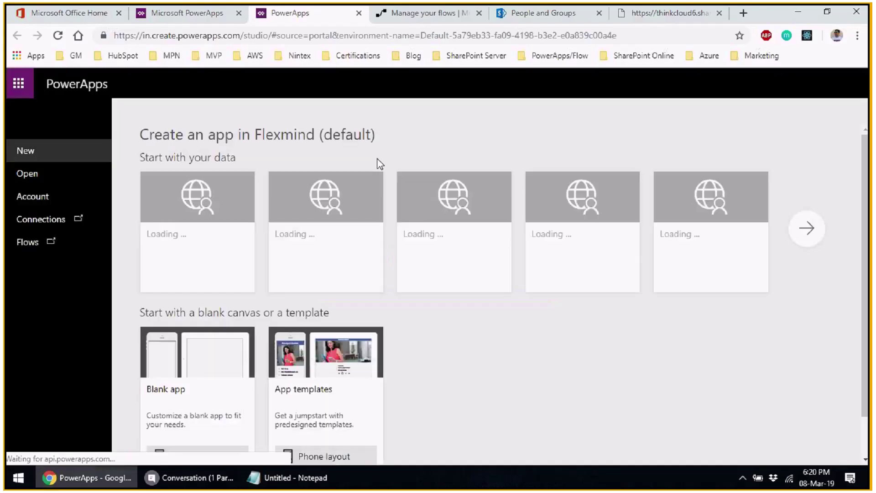
scroll(479, 317, down, 1)
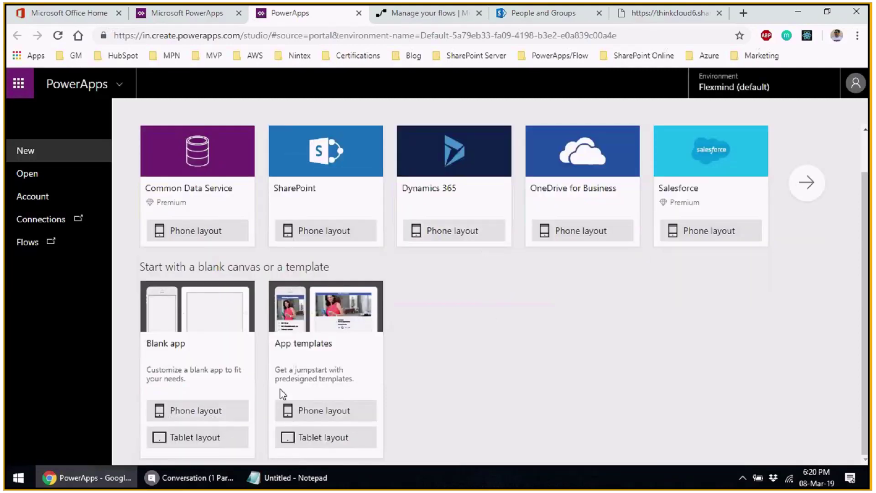
click(180, 445)
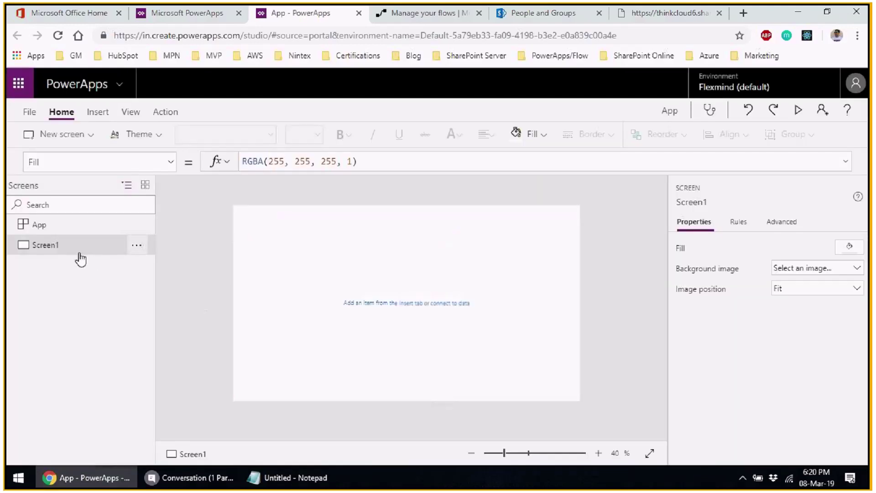
- Rename Screen1 to WelcomeScreen
click(137, 244)
click(156, 296)
click(84, 245)
key(BackSpace)
key(Home)
text(Welcome)
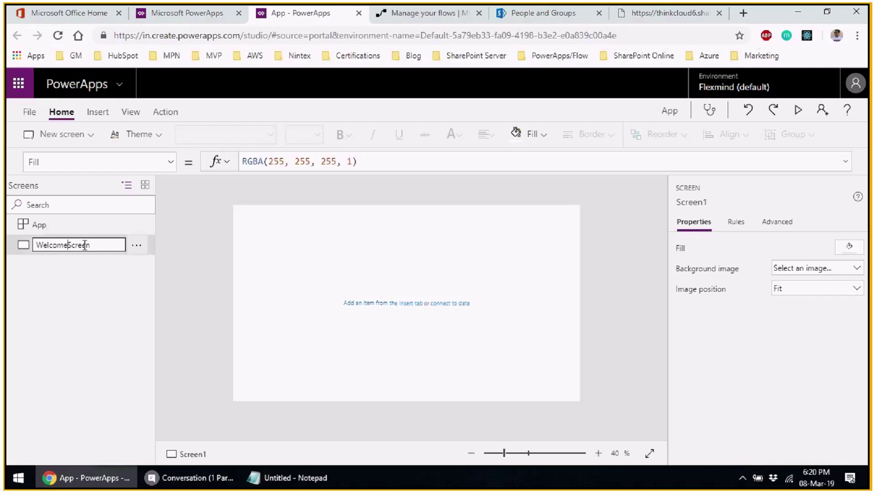
key(Return)
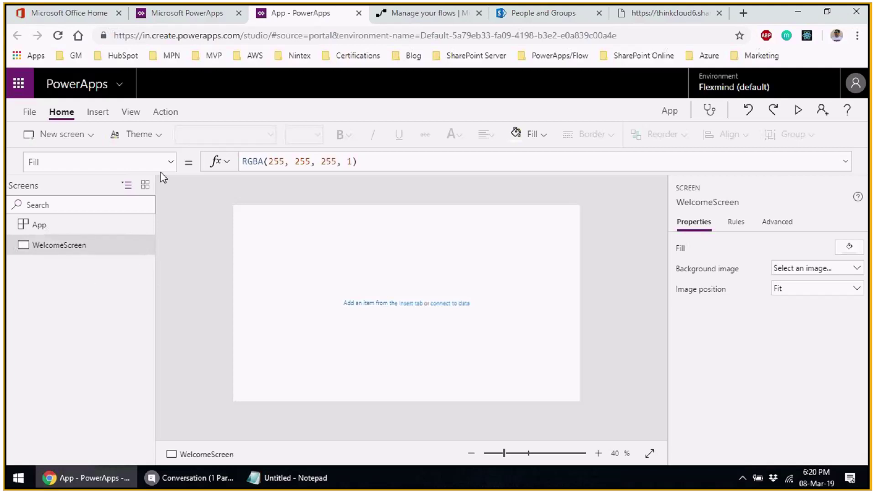
- Insert a button, enlarge it to 372 by 145, and set its text to 'Admin Settings'
click(99, 112)
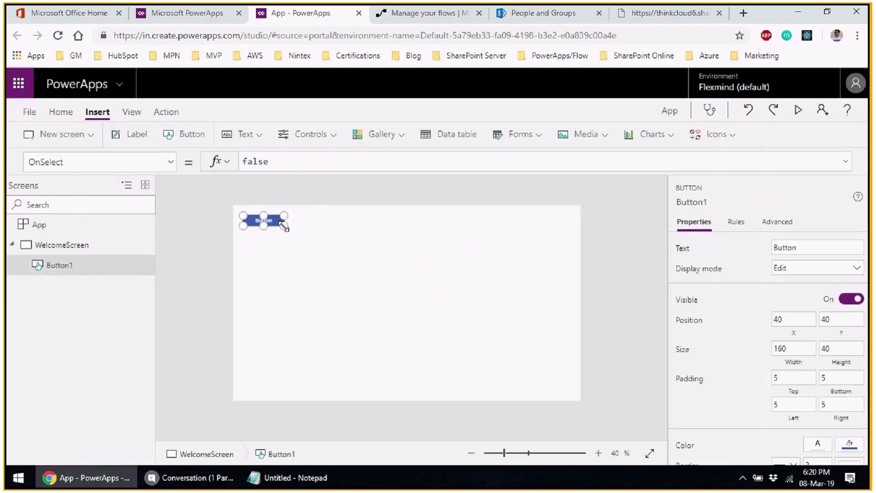
drag(284, 225, 430, 319)
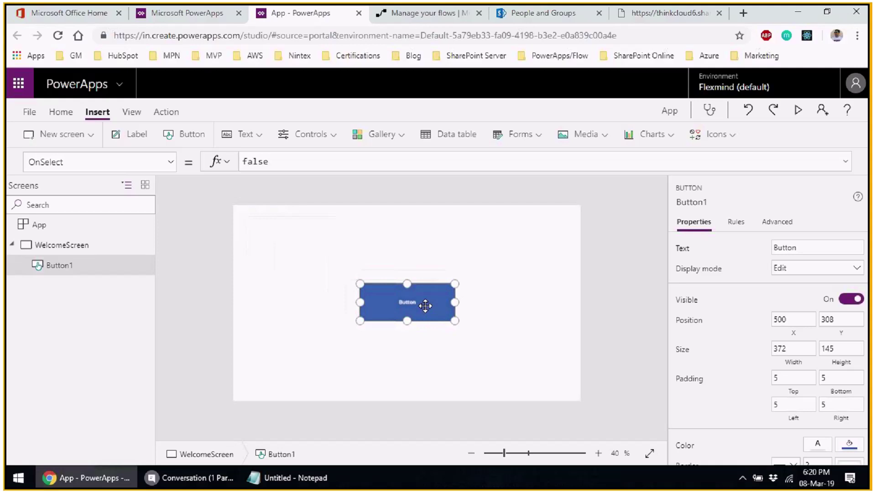
click(175, 162)
scroll(105, 297, down, 10)
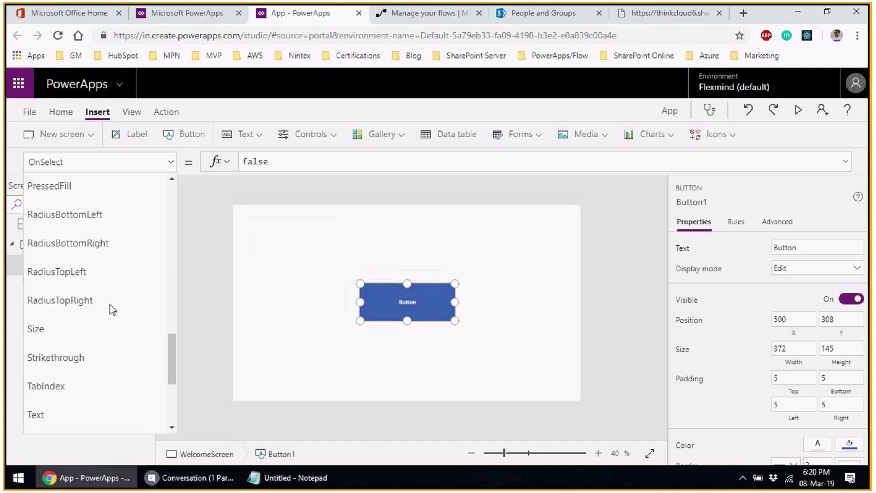
click(64, 226)
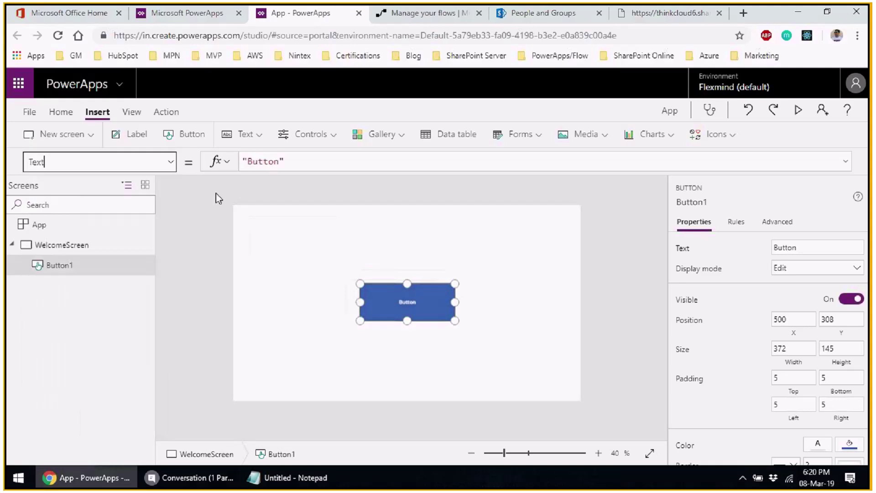
double_click(263, 162)
text(Admin Sett)
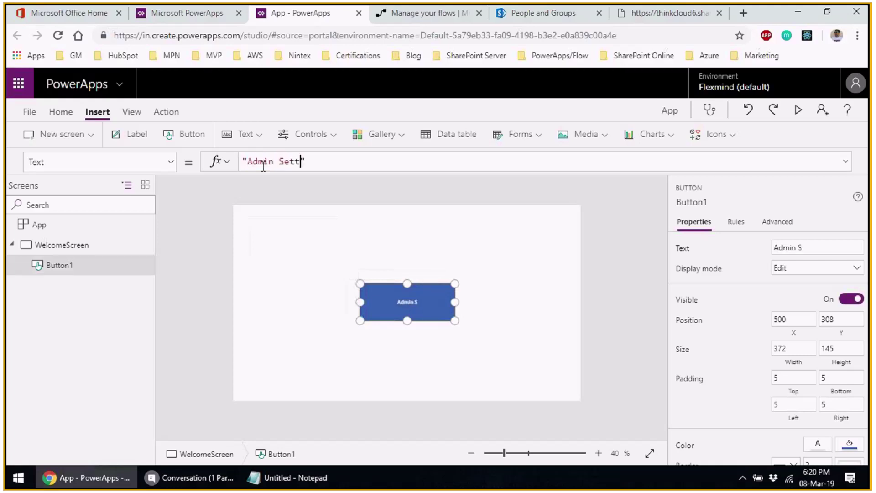
text(ings)
- Set the button's font Size to 22
click(170, 162)
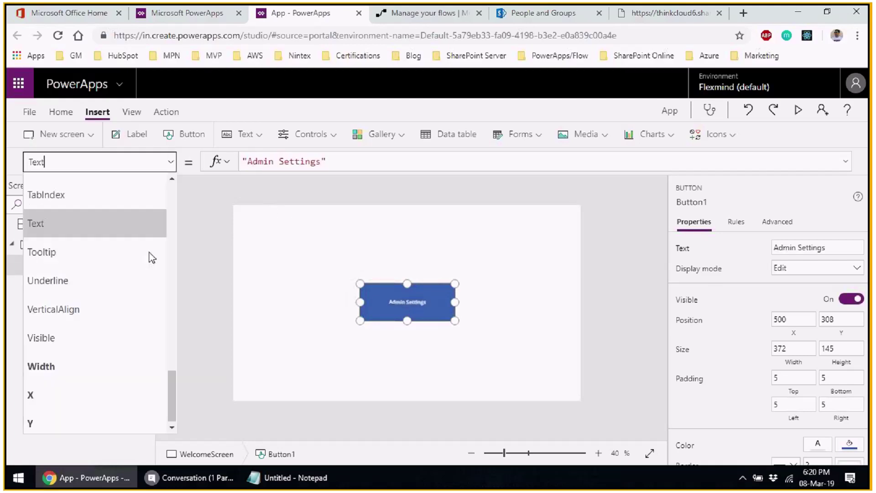
scroll(129, 307, up, 5)
scroll(129, 307, down, 4)
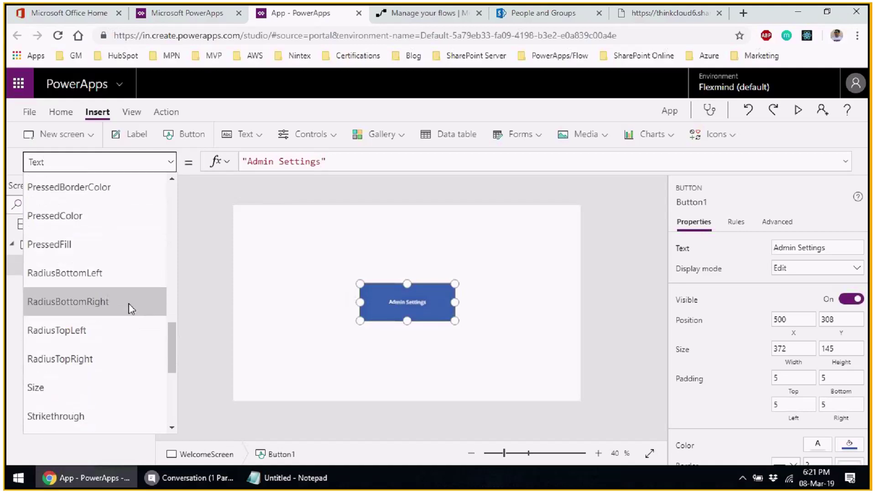
click(54, 208)
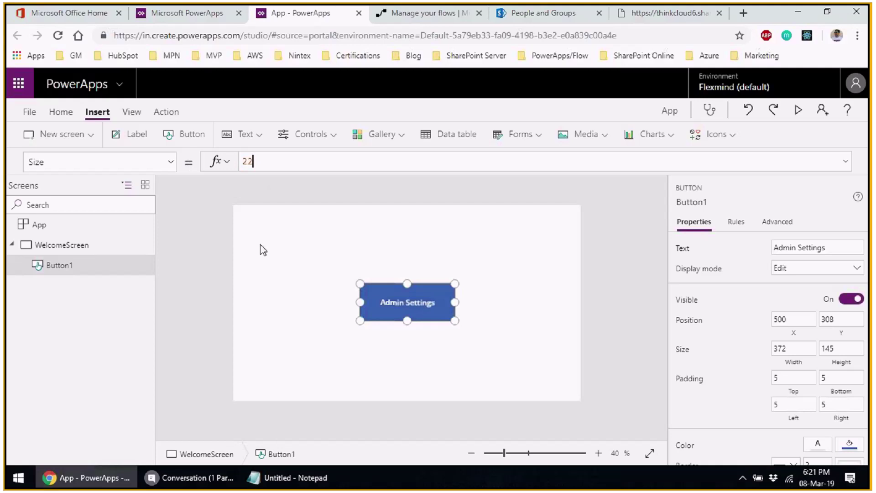
click(345, 256)
click(395, 314)
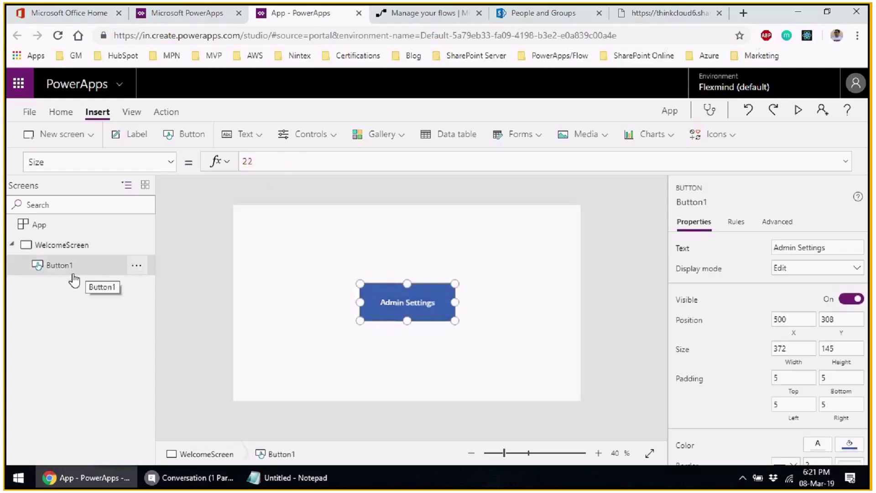
- Rename Button1 to AdminButton
click(136, 265)
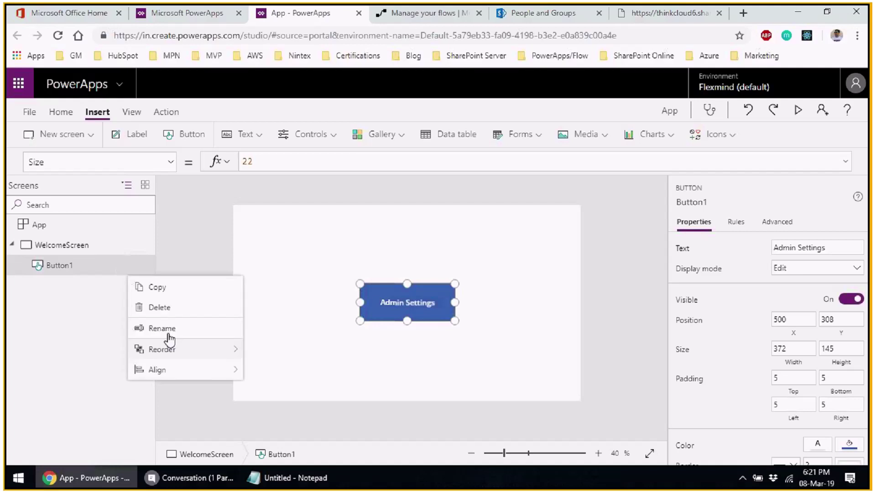
click(162, 328)
click(102, 263)
key(Home)
text(Admin)
key(End)
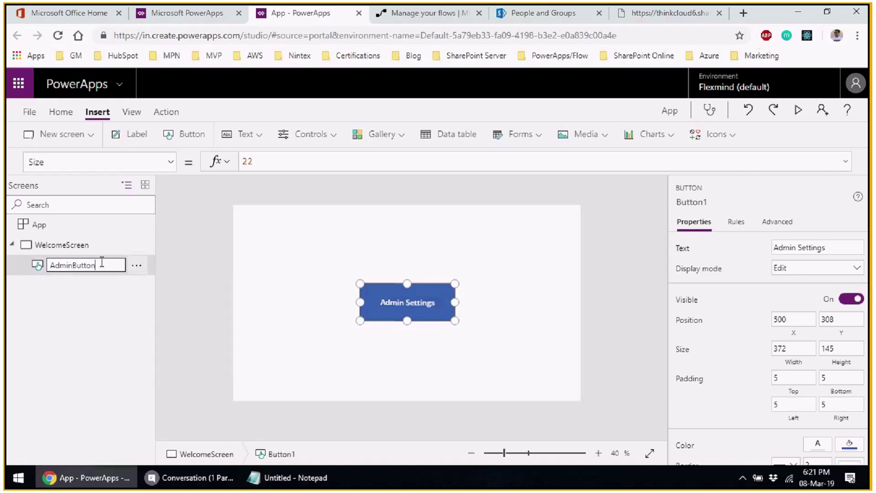
key(BackSpace)
key(Return)
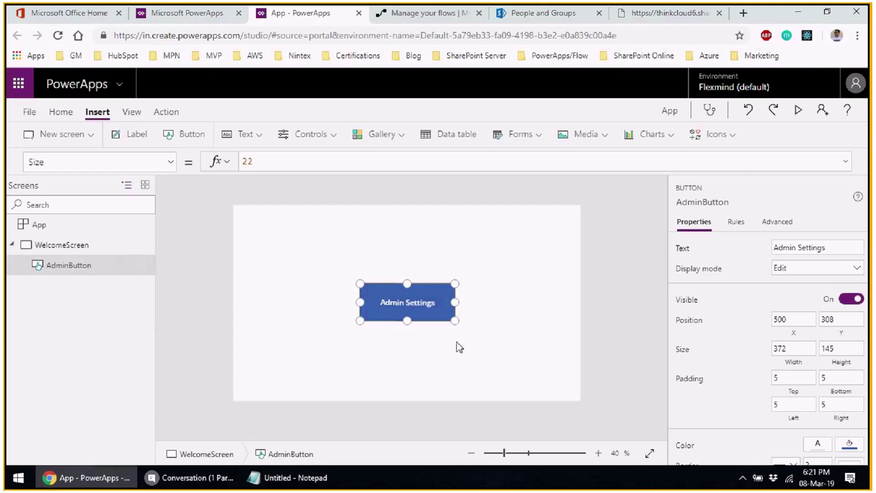
- Save the app to the cloud as 'Check User Role in SharePoint Group', pasting 'Check User Role' from the notes
key(ctrl+shift+s)
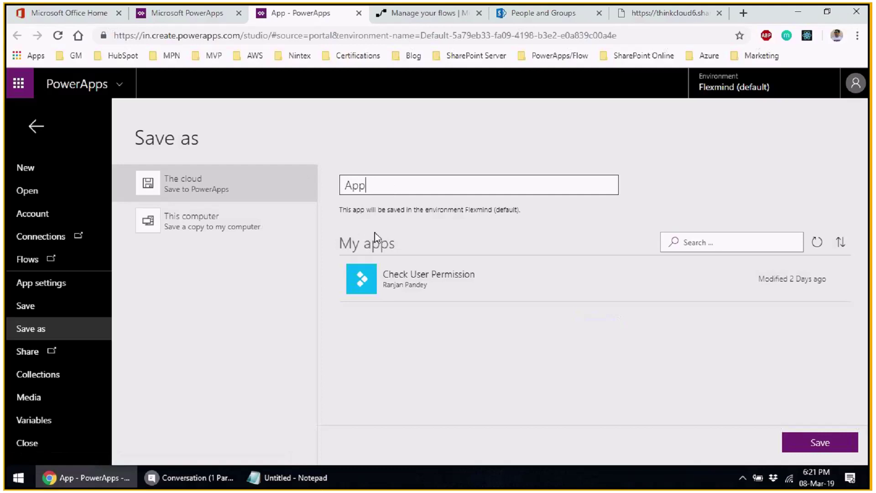
key(alt+Tab)
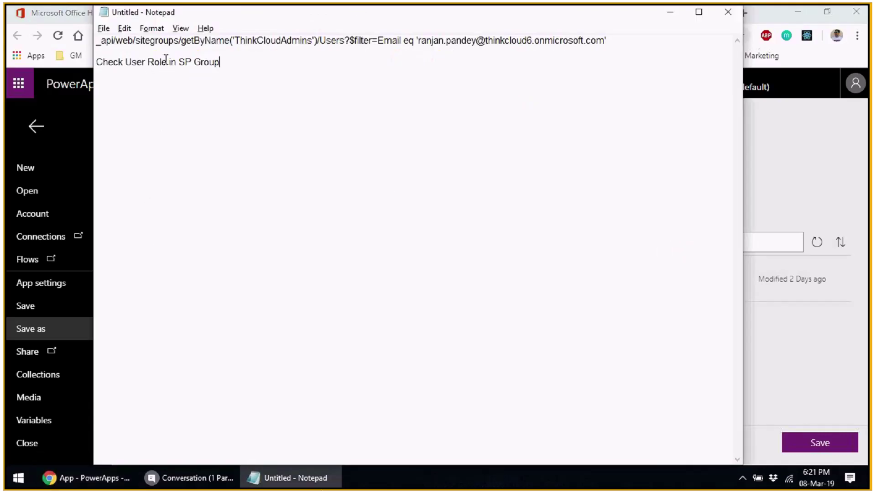
drag(169, 62, 65, 64)
key(ctrl+c)
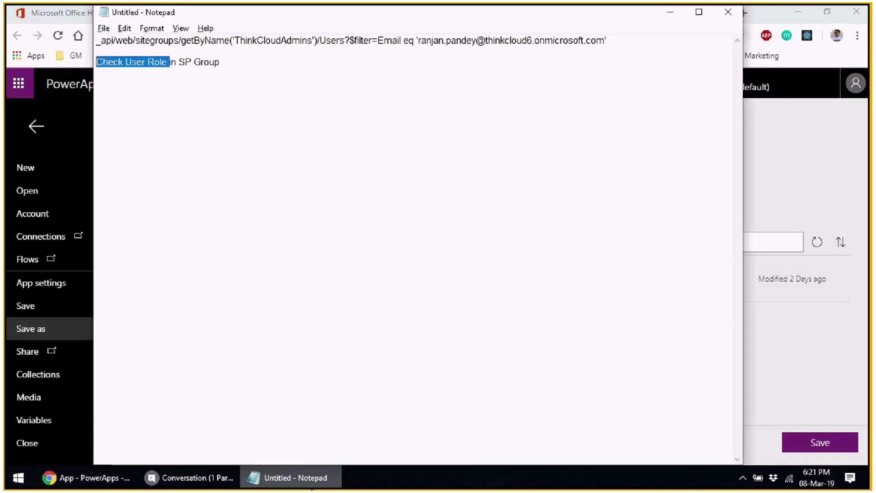
key(alt+Tab)
key(ctrl+v)
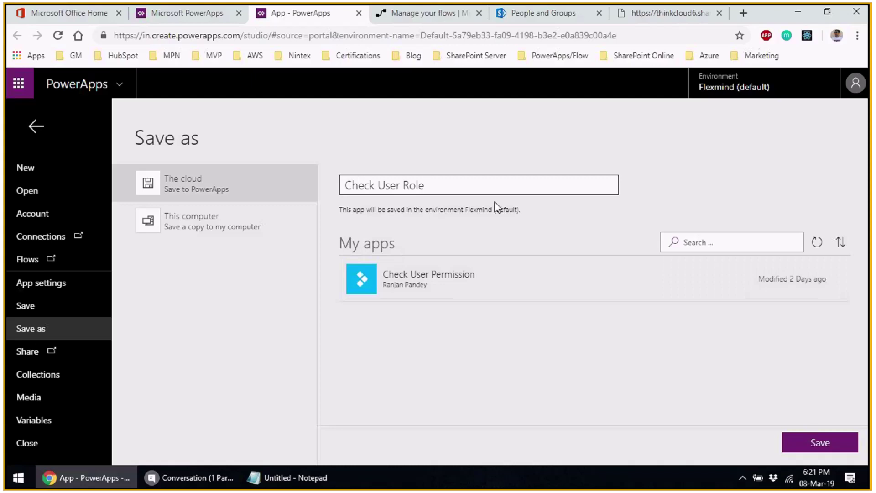
text(in SharePoint Gr)
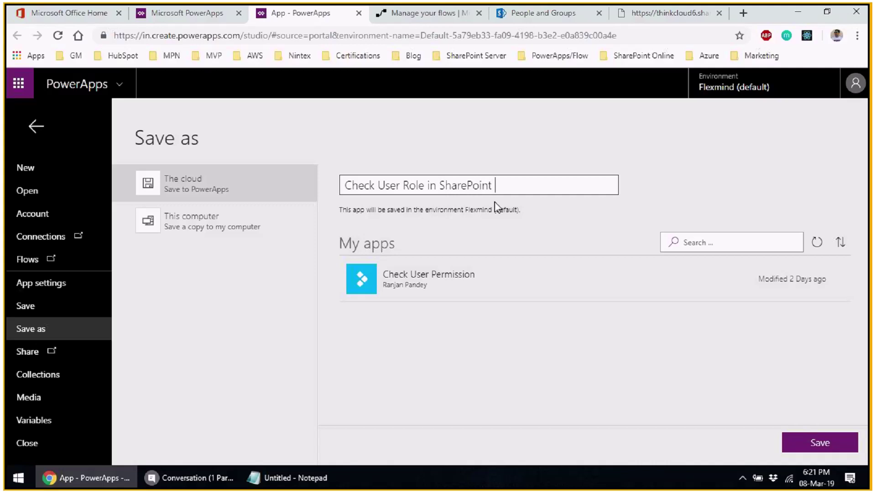
text(oup)
click(816, 449)
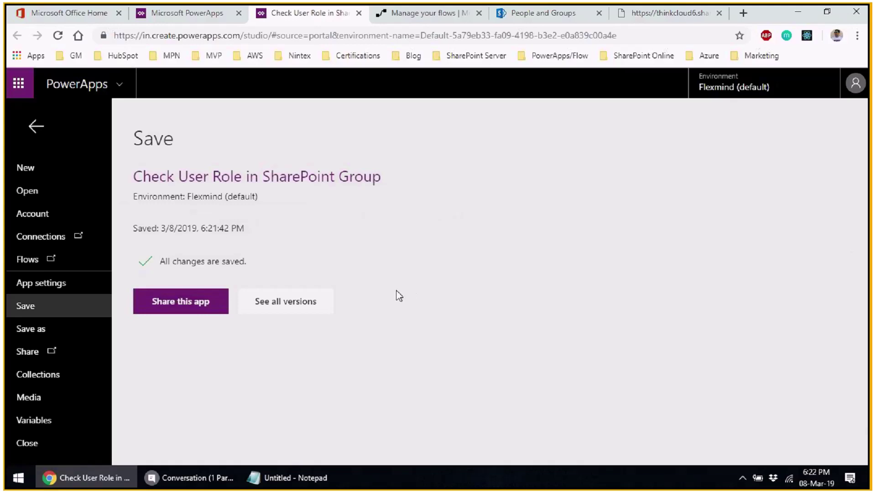
- Select WelcomeScreen and open its OnVisible property in the expanded formula editor
click(43, 131)
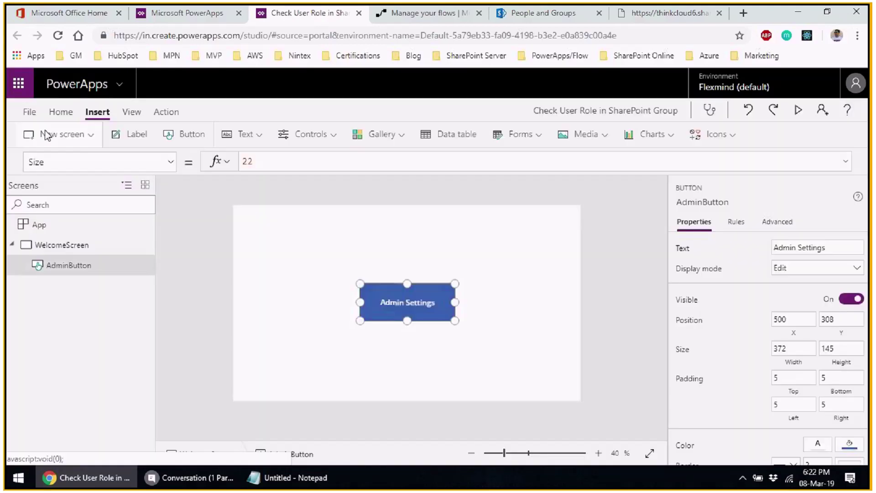
click(82, 249)
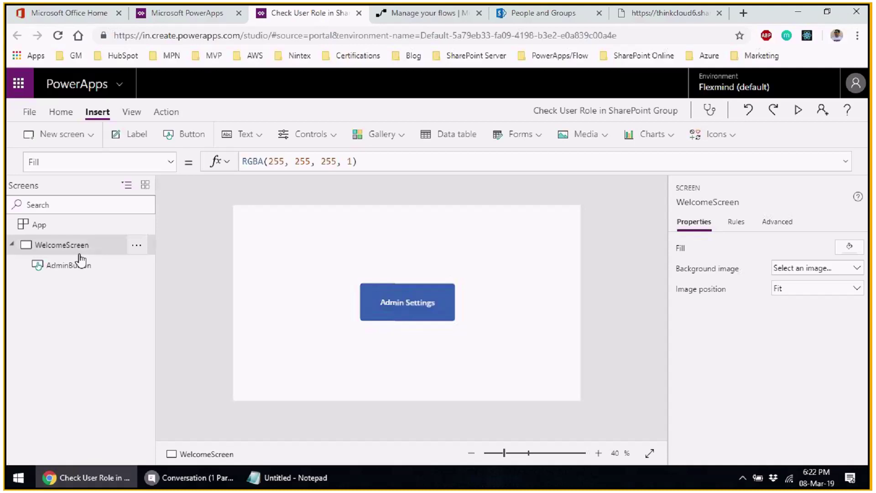
click(170, 162)
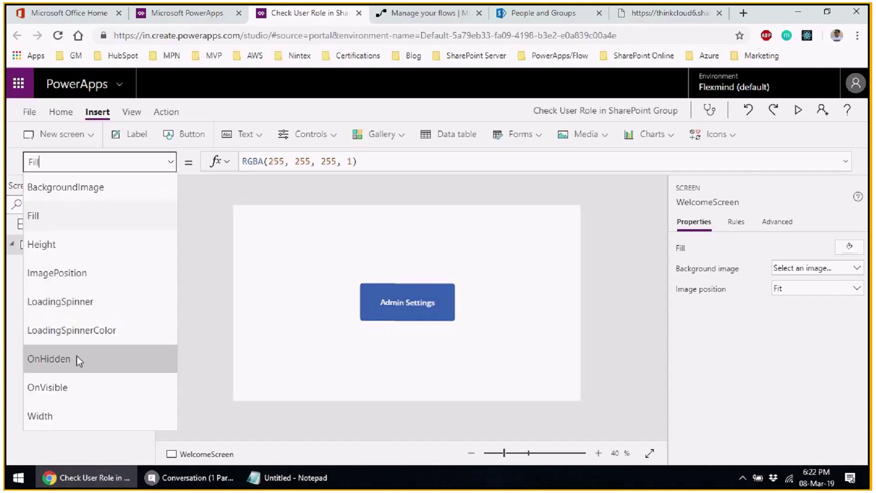
click(66, 387)
click(179, 247)
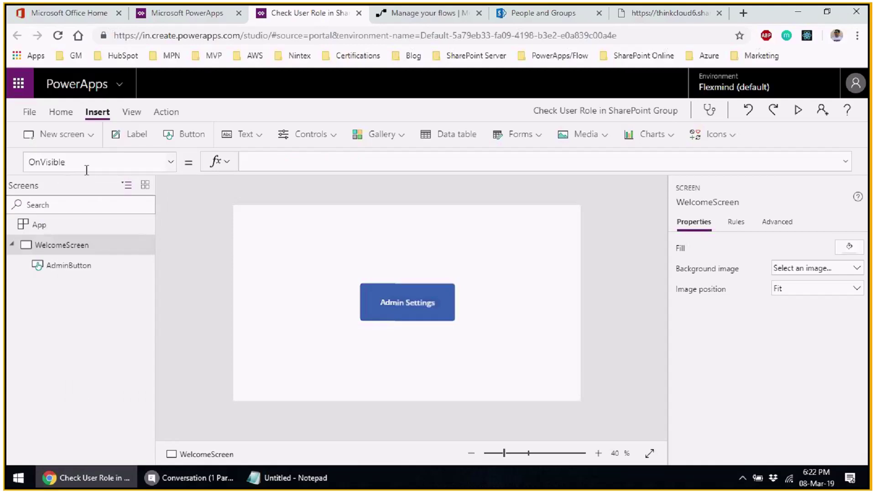
click(308, 162)
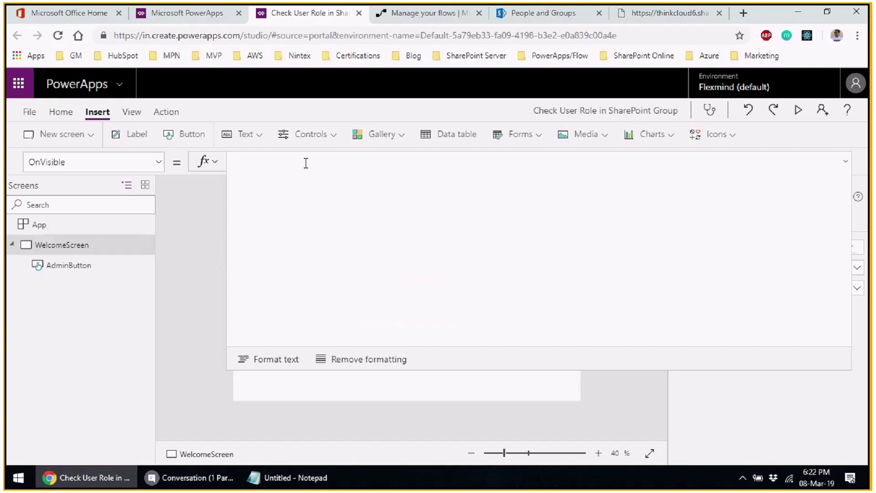
- Type Set(IsMember, into the OnVisible formula
text(Set()
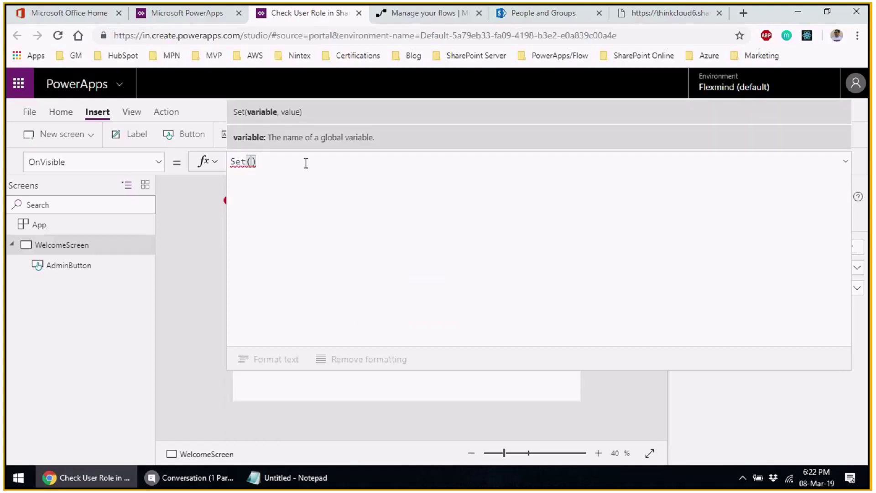
click(196, 478)
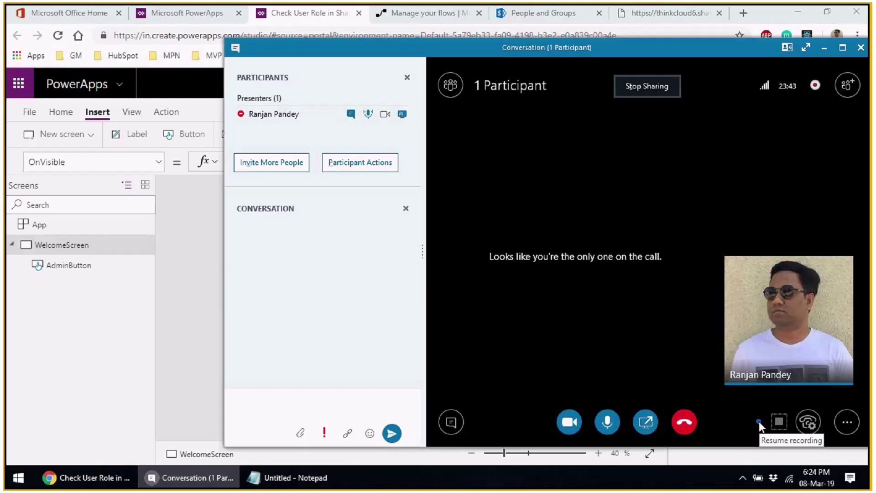
click(759, 421)
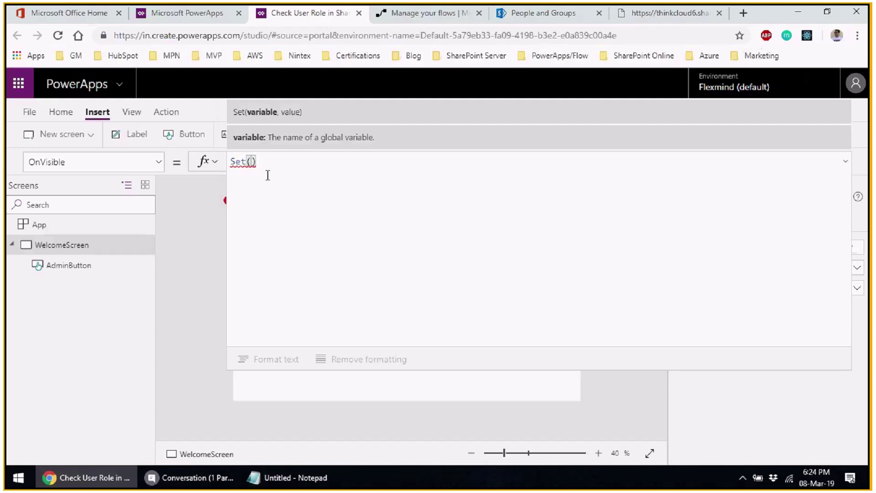
text(IsME)
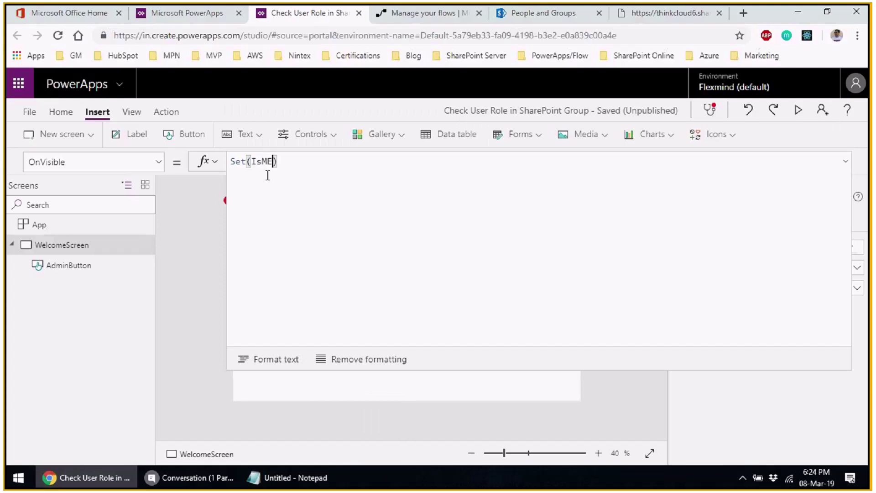
key(BackSpace)
text(en)
text(ber)
text(,,)
key(BackSpace)
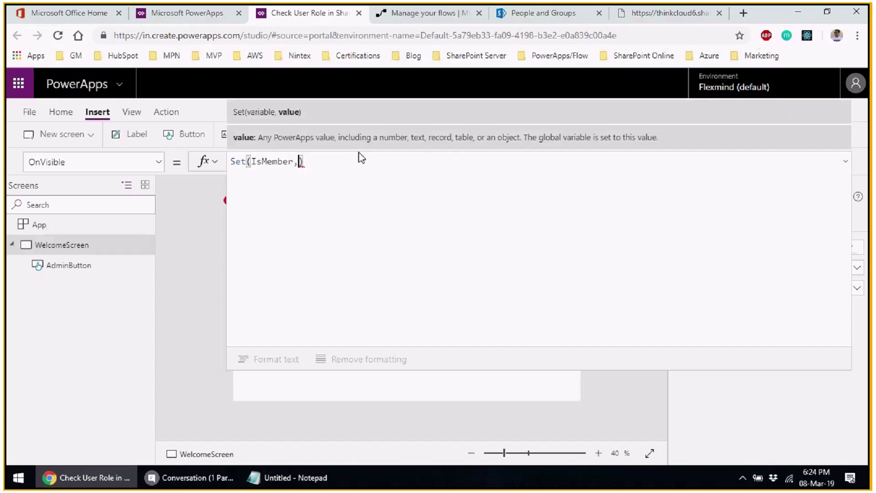
- Open the Action tab's Flows pane and cross-check the flows on the Manage your flows page
click(165, 114)
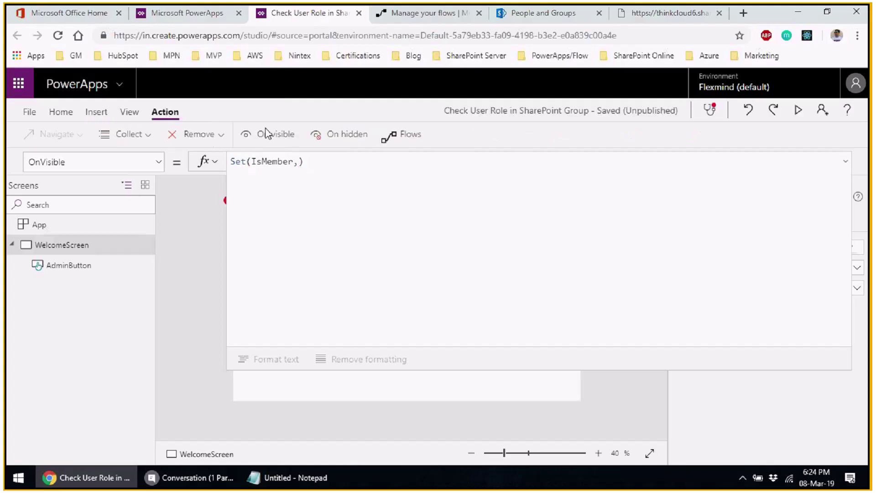
click(402, 134)
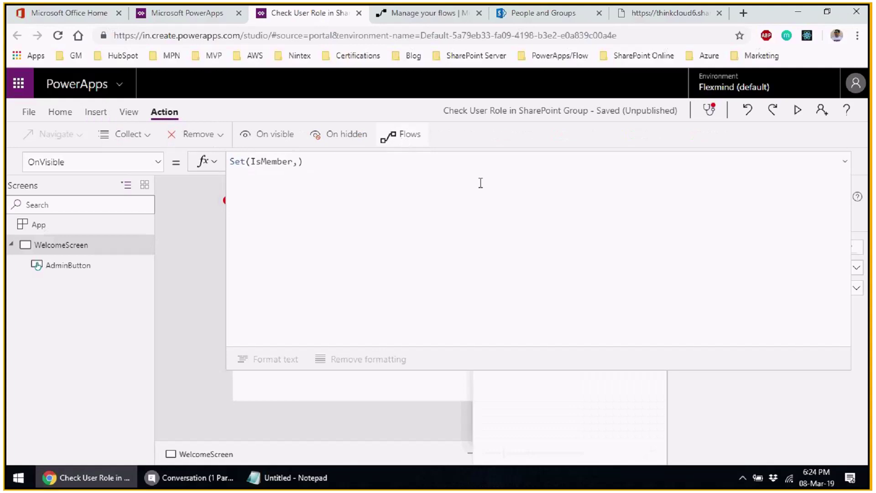
click(846, 163)
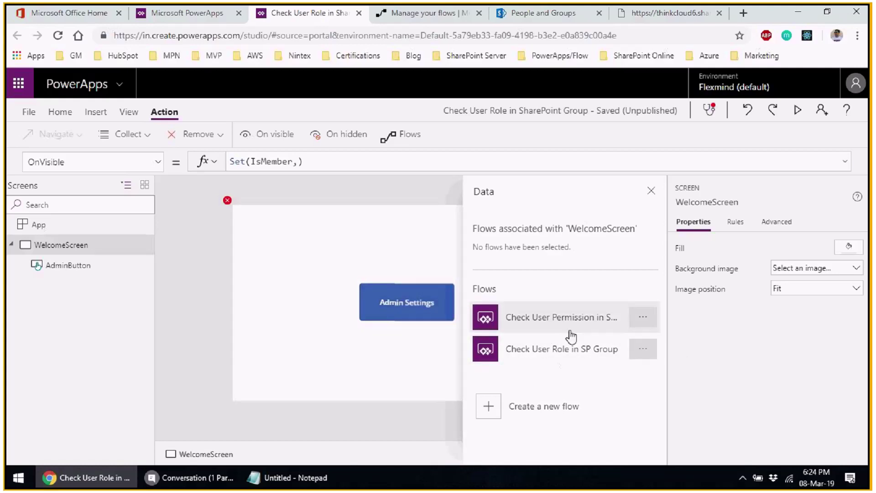
click(415, 14)
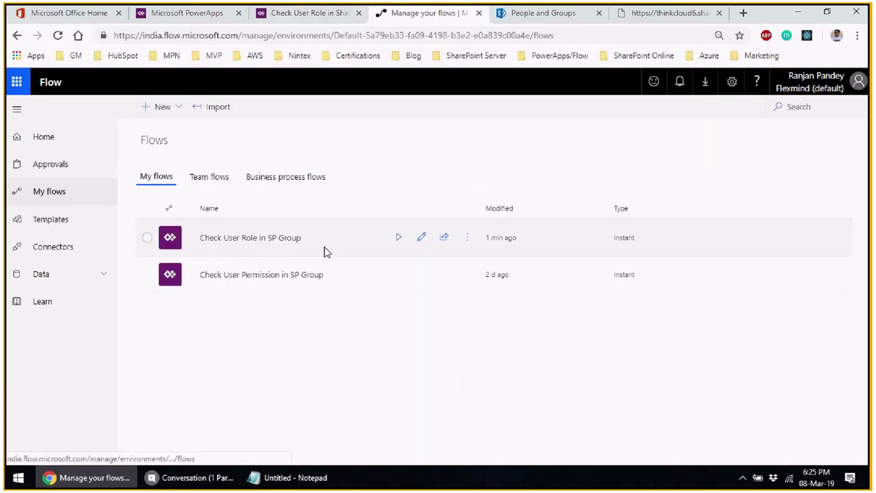
click(295, 16)
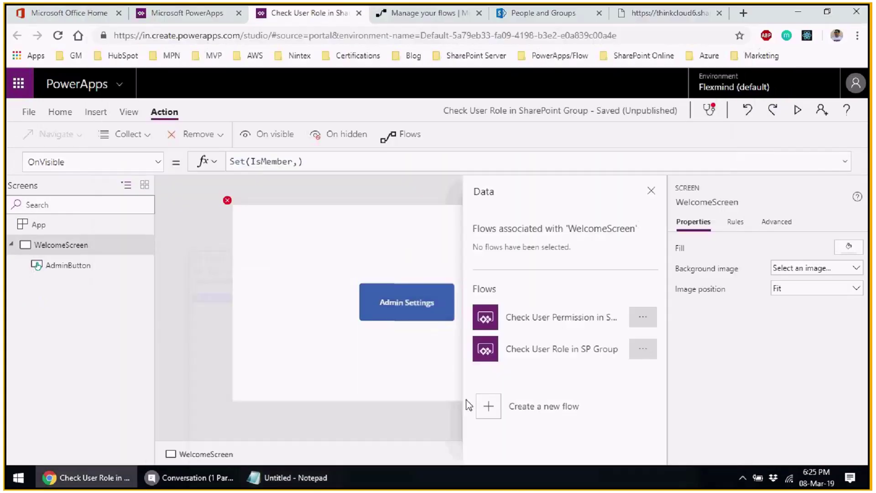
- Attach Check User Role in SP Group, undo back to Set(IsMember,), then start typing 'chec' as the value
click(641, 354)
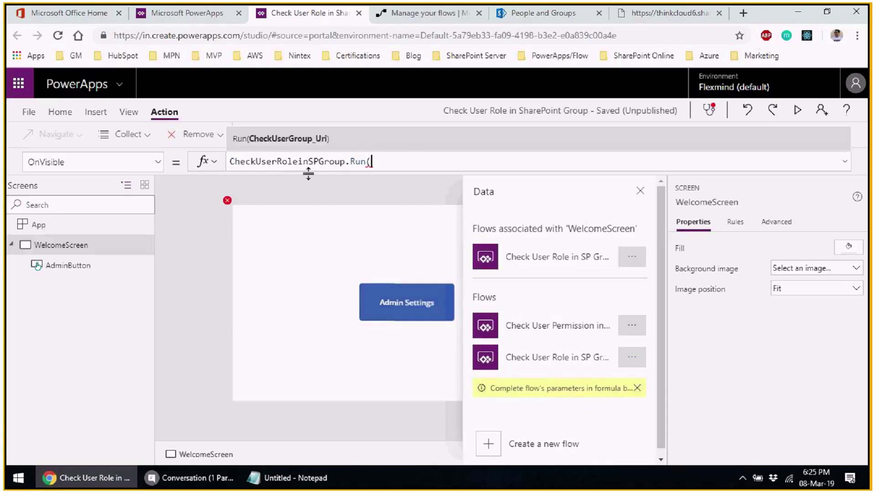
click(747, 112)
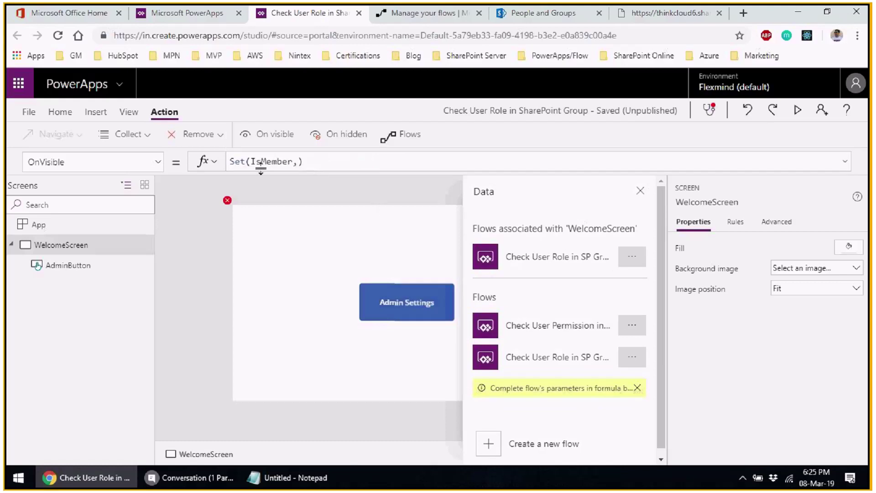
click(297, 162)
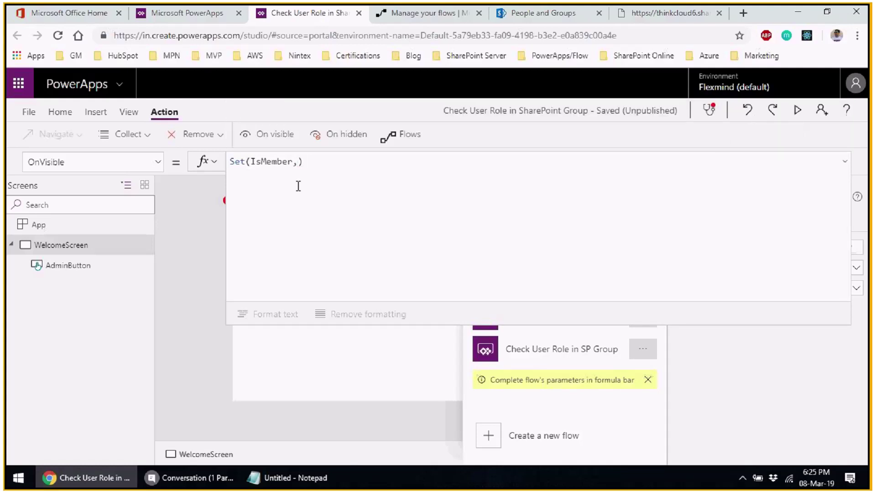
click(297, 162)
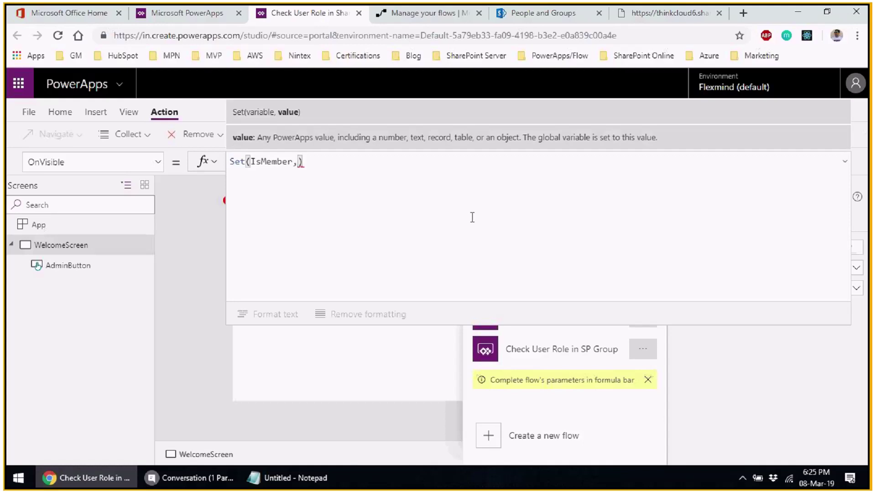
text(che)
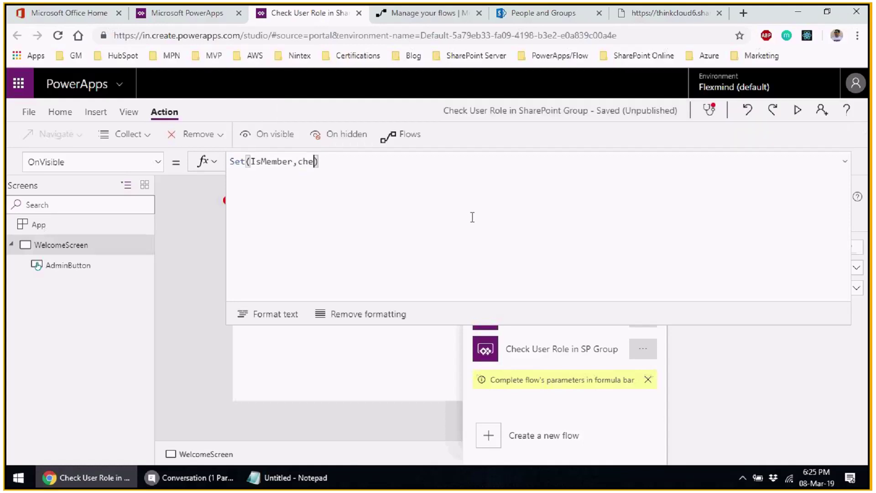
text(c)
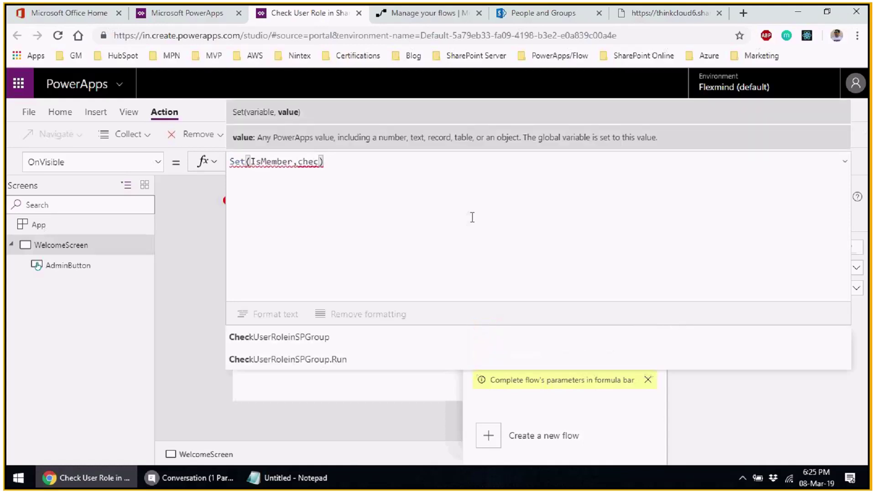
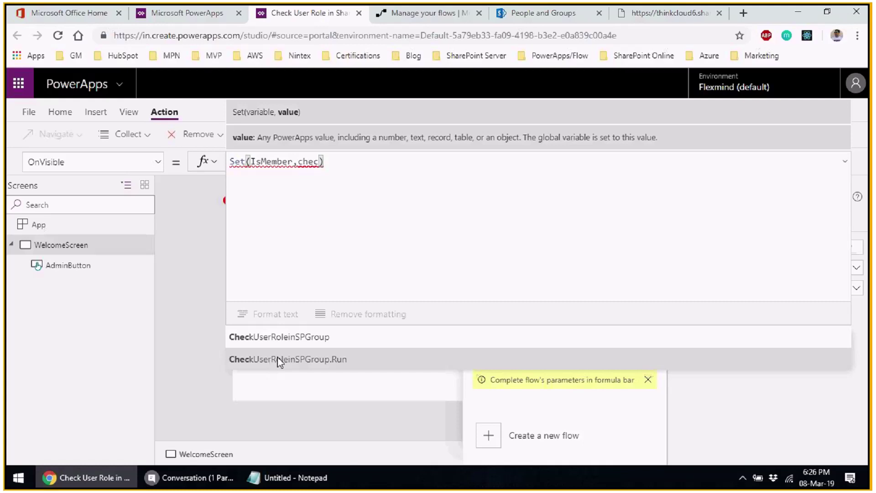
- Complete the formula as Set(IsMember,CheckUserRoleinSPGroup.Run() and bring up the Manage your flows list
click(273, 359)
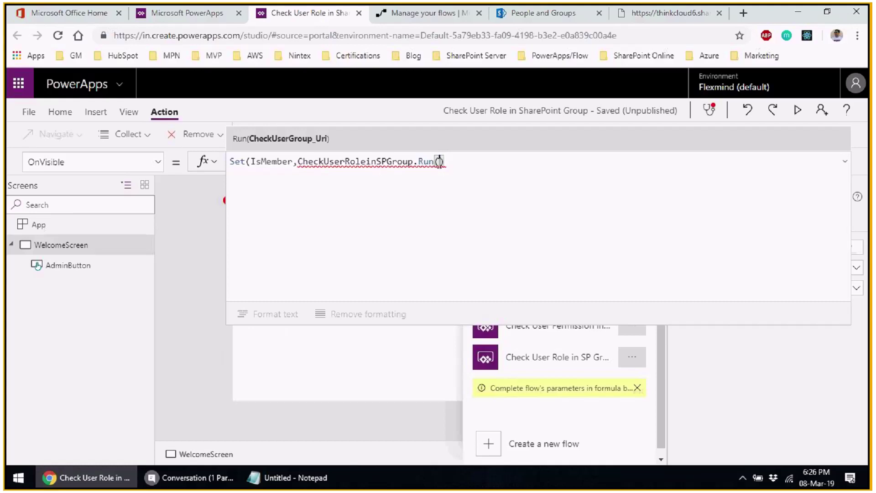
mouse_move(439, 162)
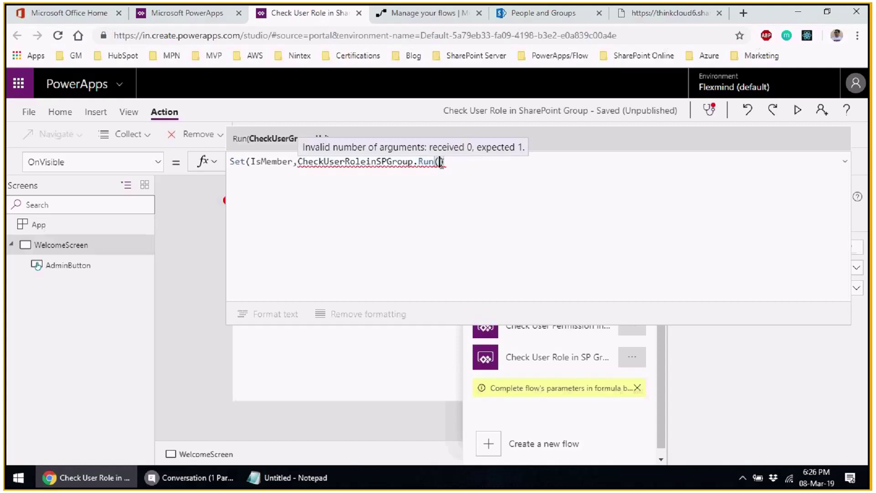
text())
click(429, 16)
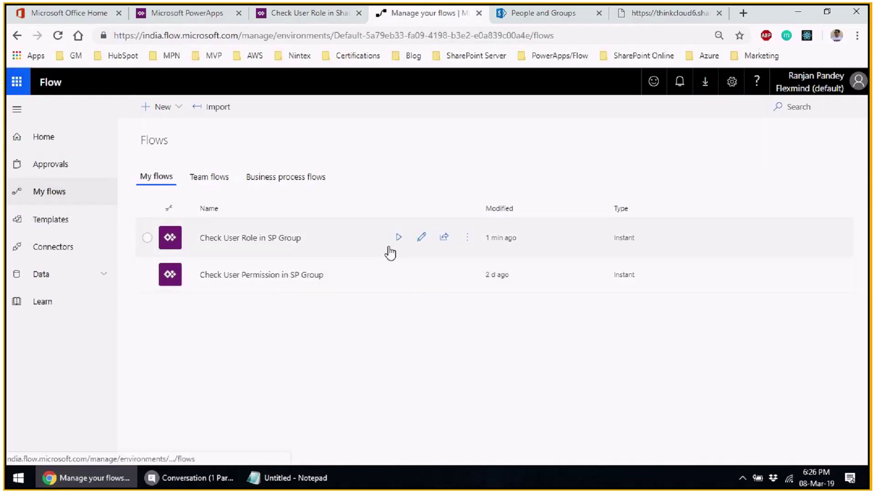
- Open the Check User Role in SP Group flow in the flow editor
click(415, 248)
click(420, 237)
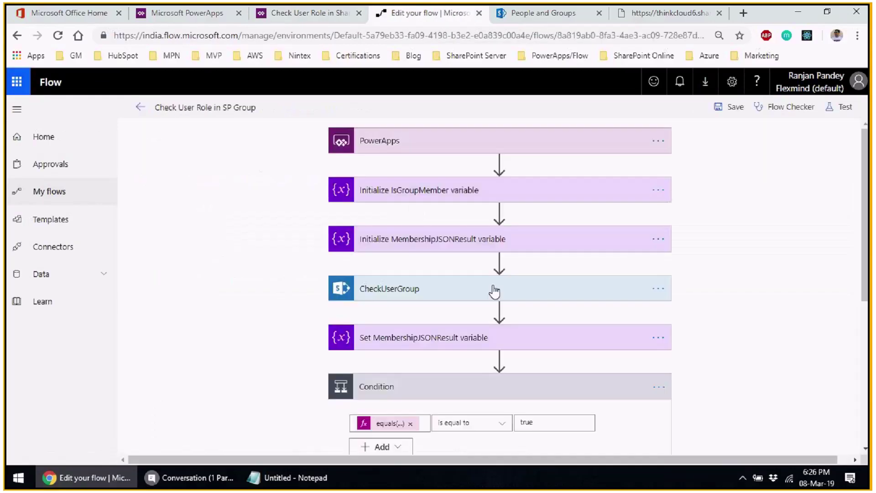
scroll(763, 352, down, 5)
scroll(561, 380, down, 2)
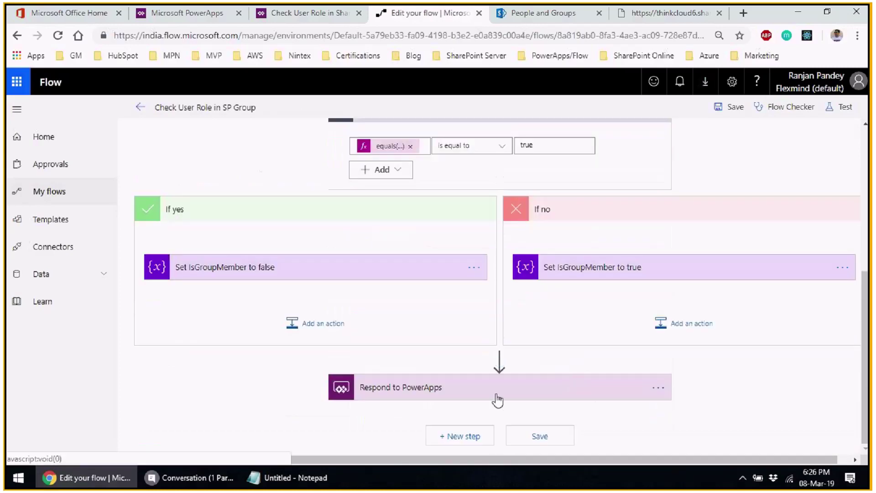
- Inspect the Respond to PowerApps outputs and the CheckUserGroup Uri input, then return to PowerApps
click(479, 387)
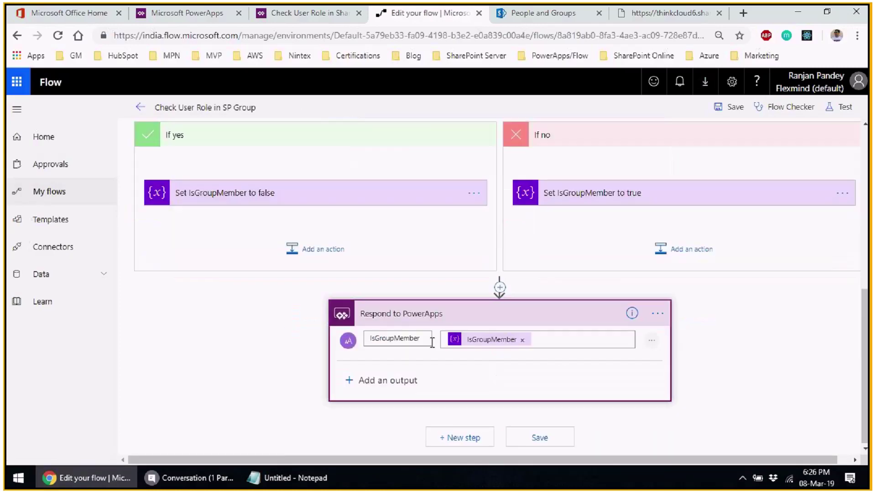
scroll(474, 268, up, 5)
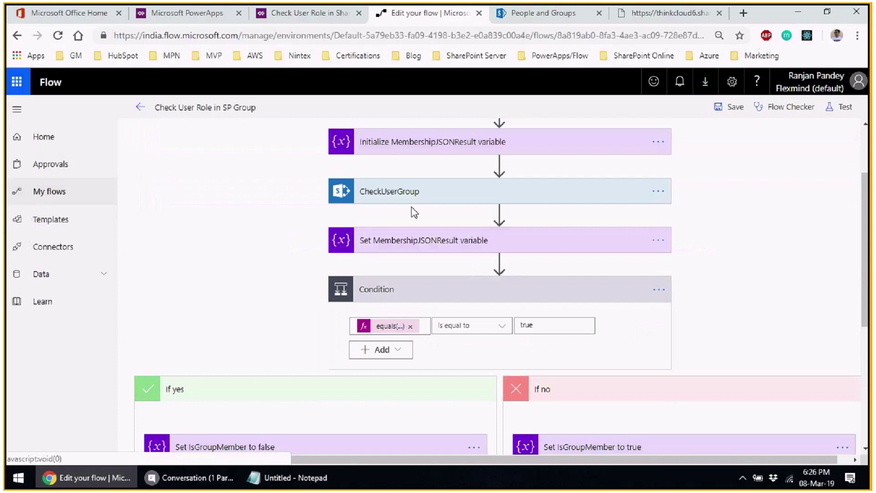
click(483, 191)
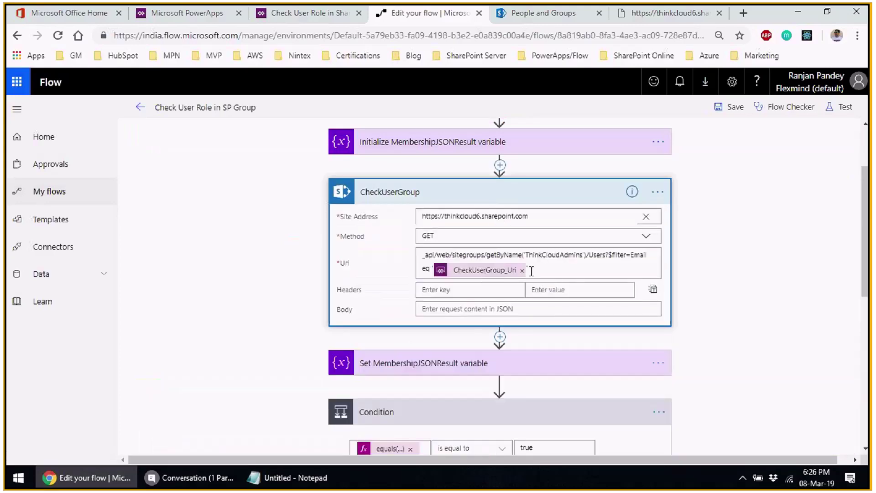
click(529, 270)
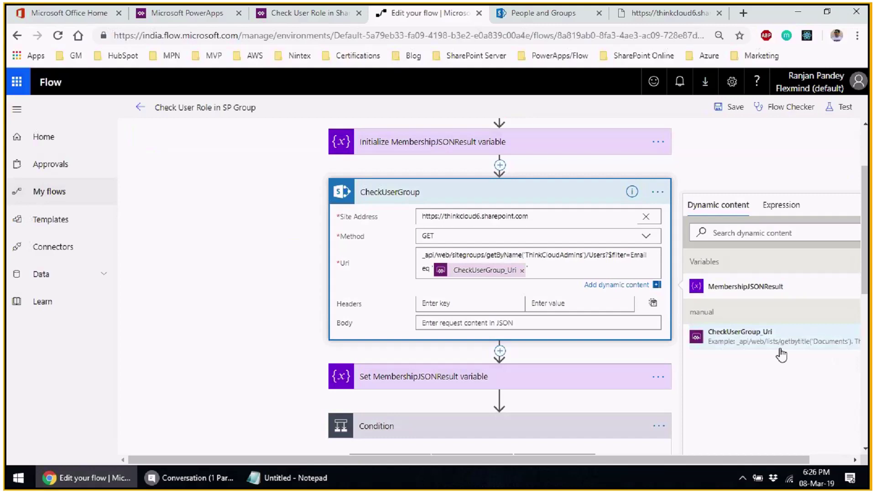
click(284, 23)
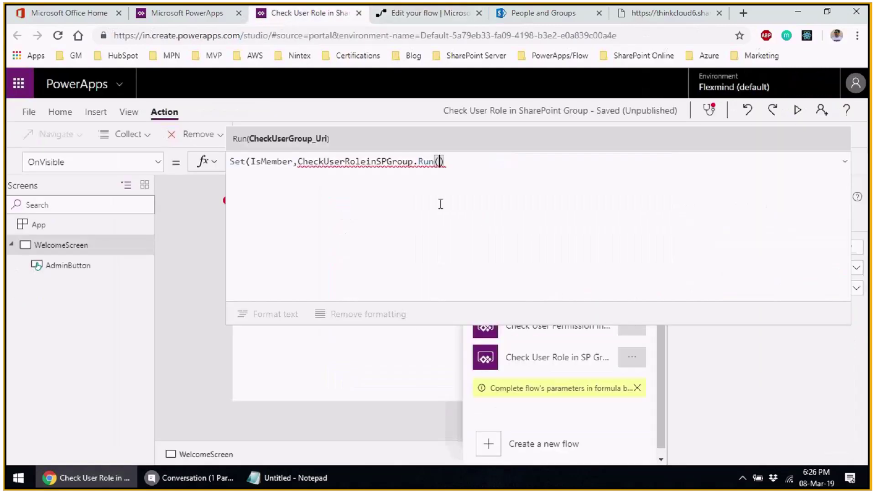
- Pass EncodeUrl((User().Email)) into CheckUserRoleinSPGroup.Run() and close the Set formula
text(enoc)
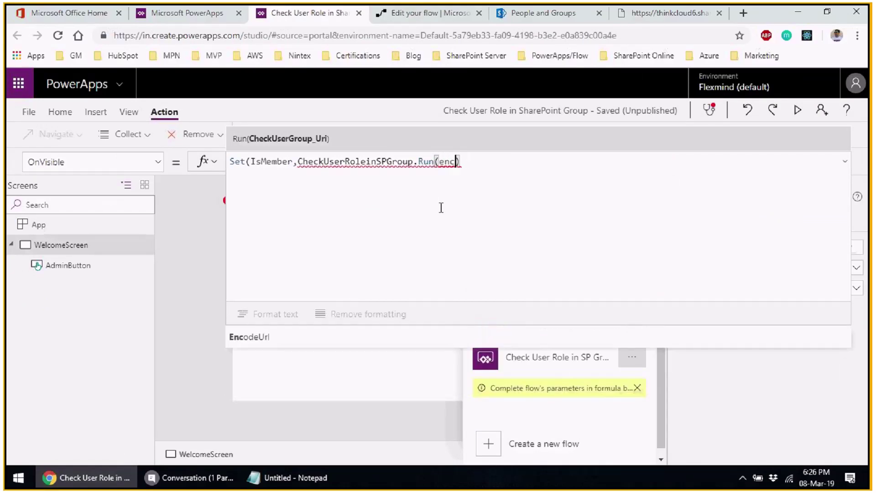
key(Down)
key(Tab)
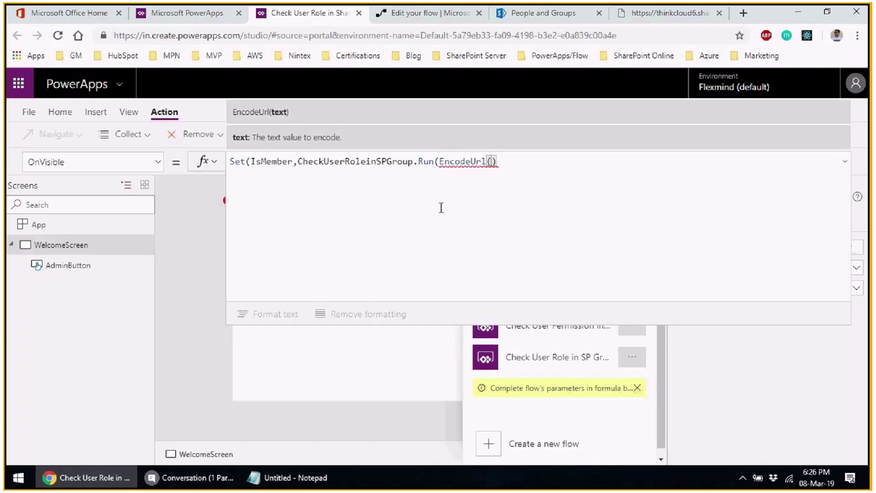
text((User()
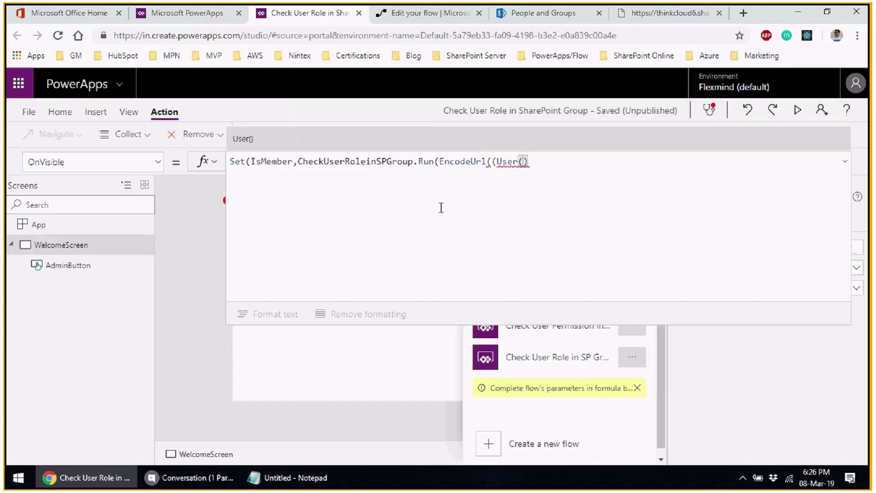
text().em)
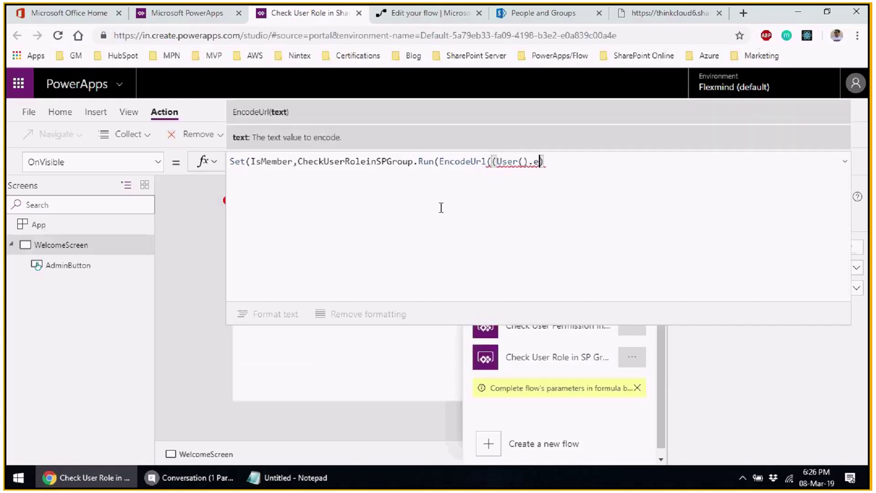
key(Tab)
text())
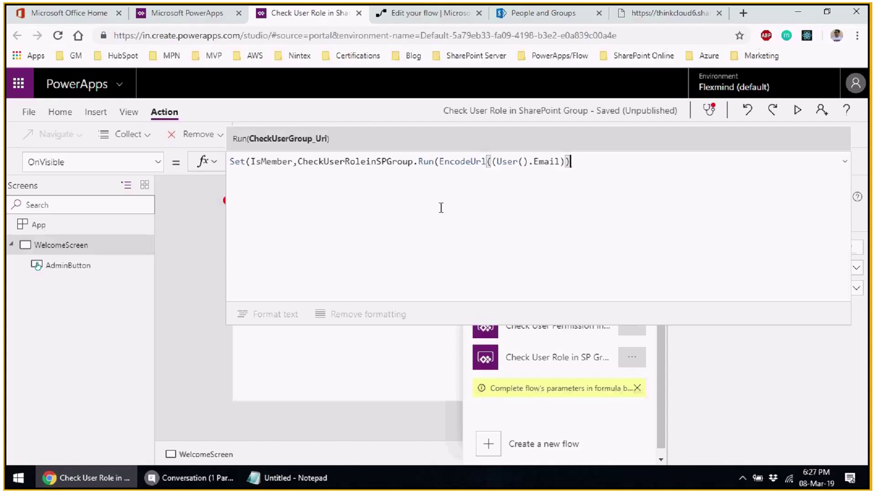
text())
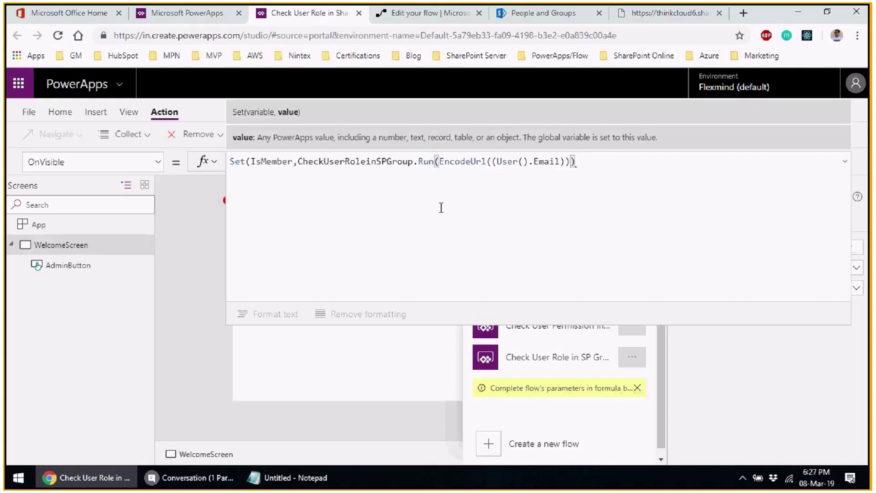
text())
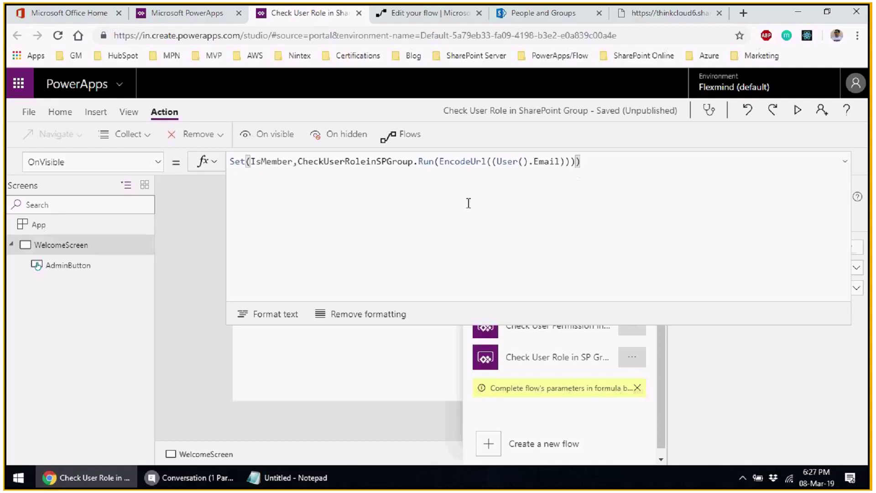
click(230, 162)
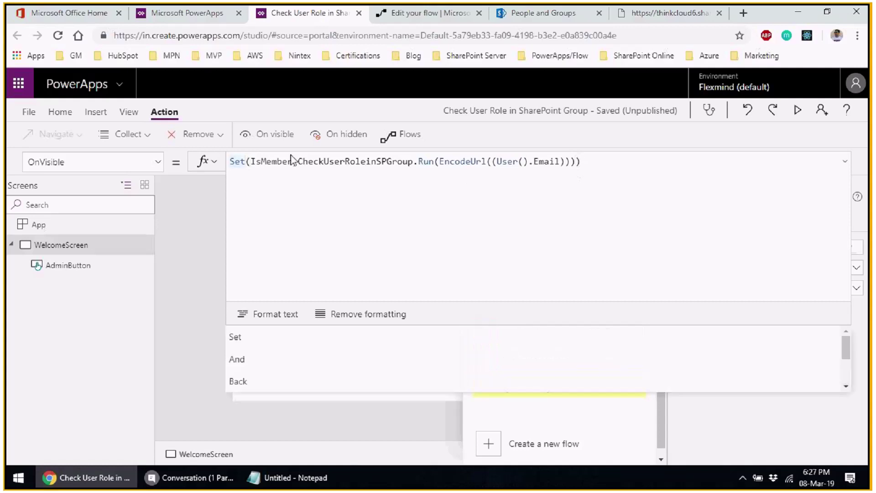
- Prefix the formula with /*Set IsMember to the text value returned as output parameter from Flow*/
text(//)
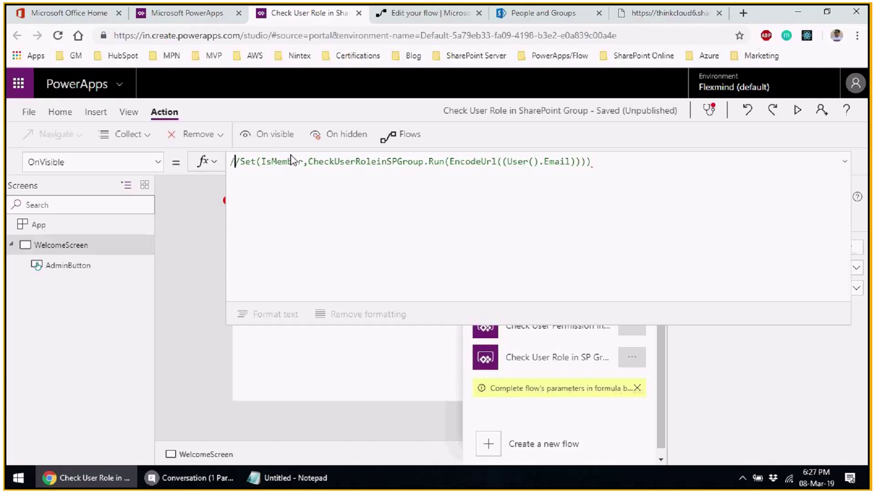
key(Left)
text(**)
key(Left)
text(Set IS)
key(BackSpace)
text(sMem)
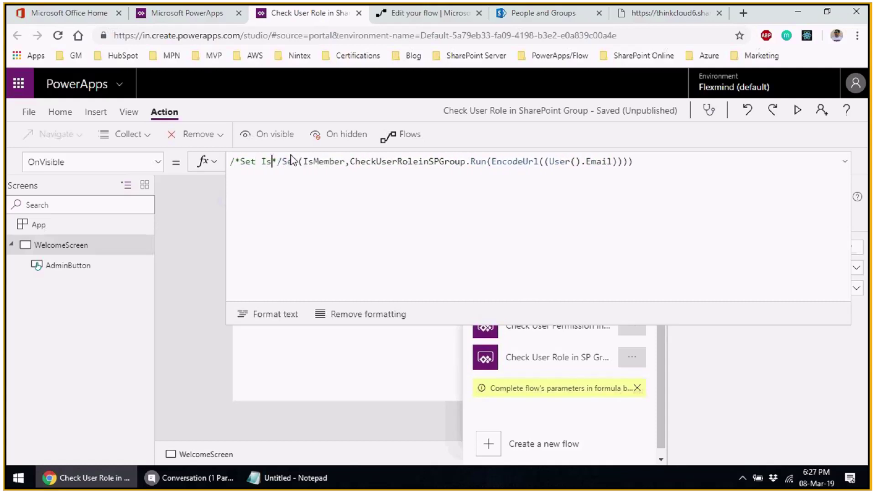
text(ber )
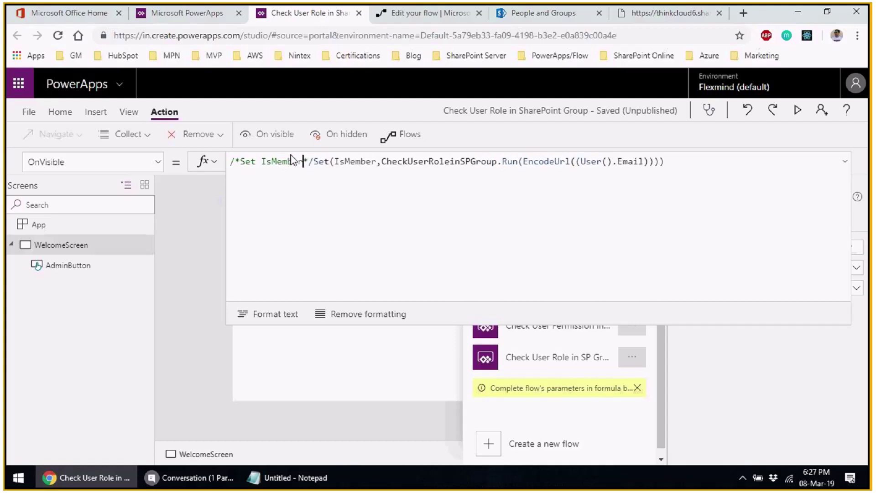
text(t)
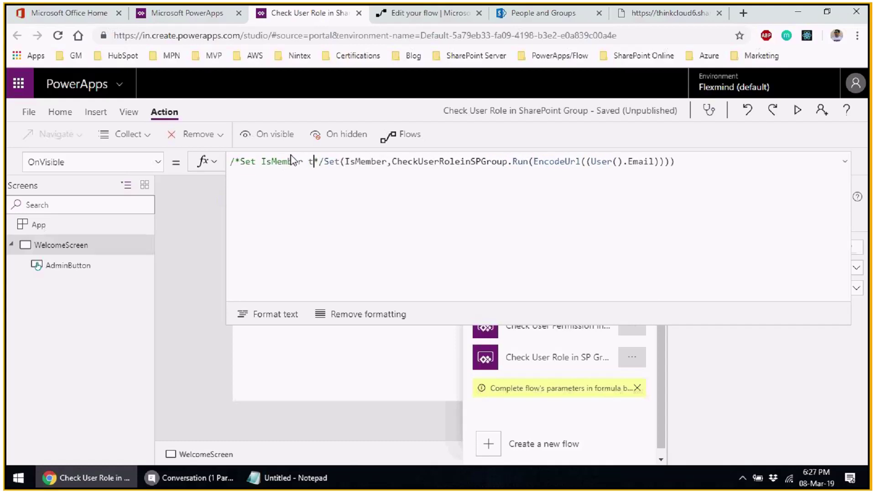
text(o the text valye)
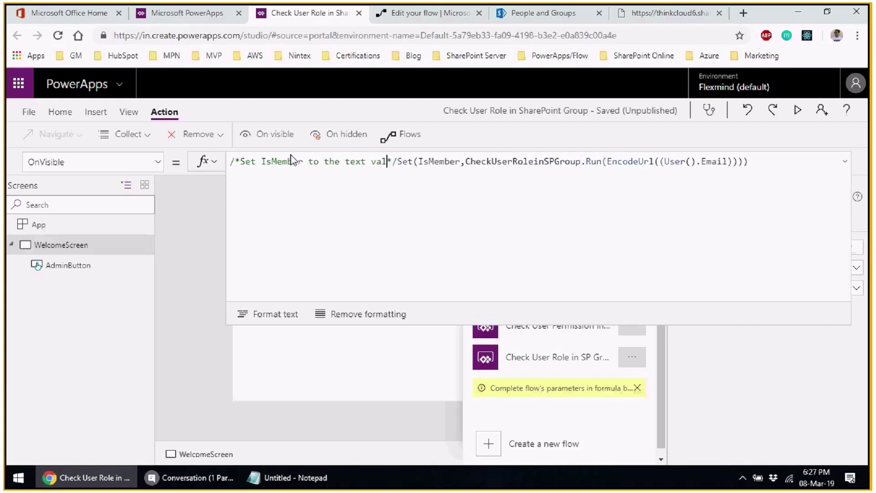
key(BackSpace)
key(BackSpace)
text(ue )
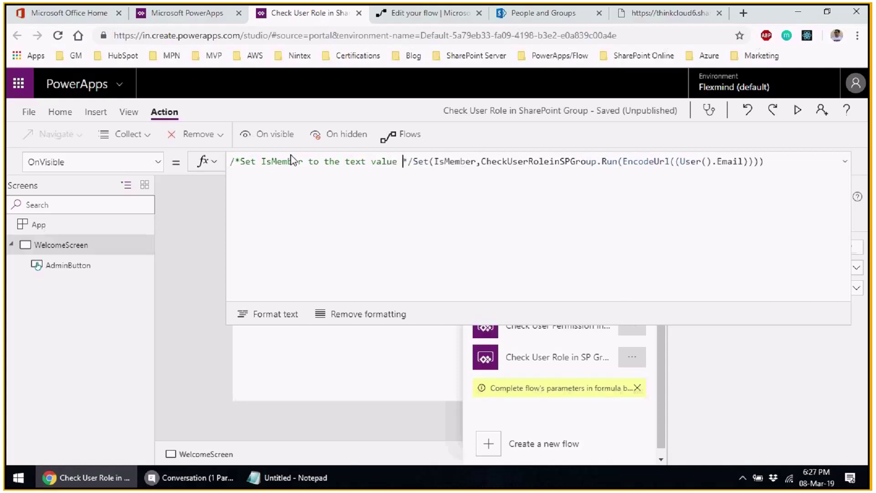
text(returne)
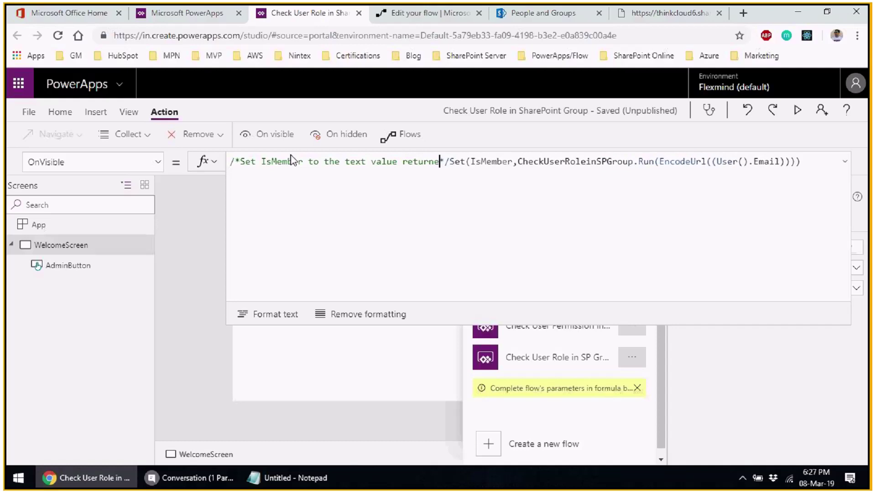
text(d as outpu)
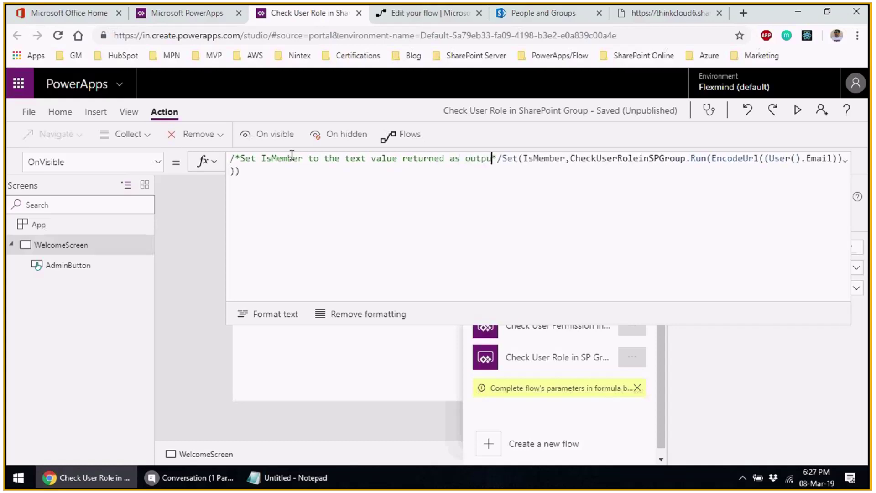
text(t parat)
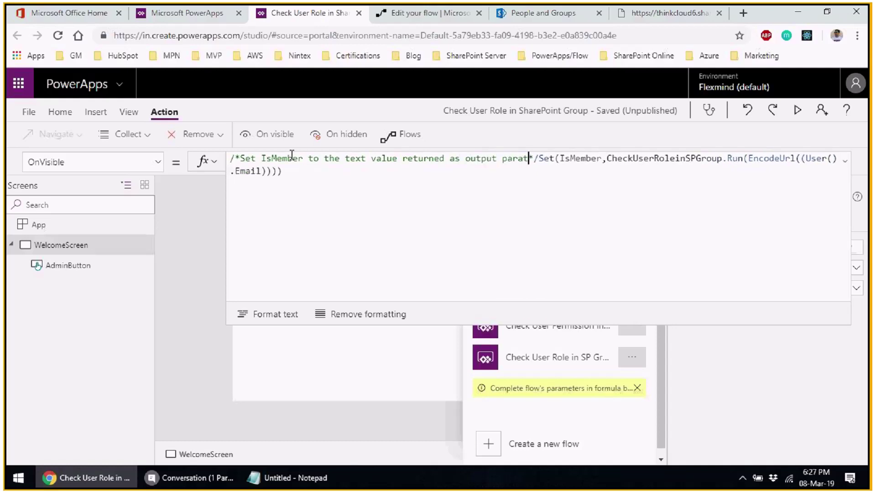
key(BackSpace)
text(meter from F)
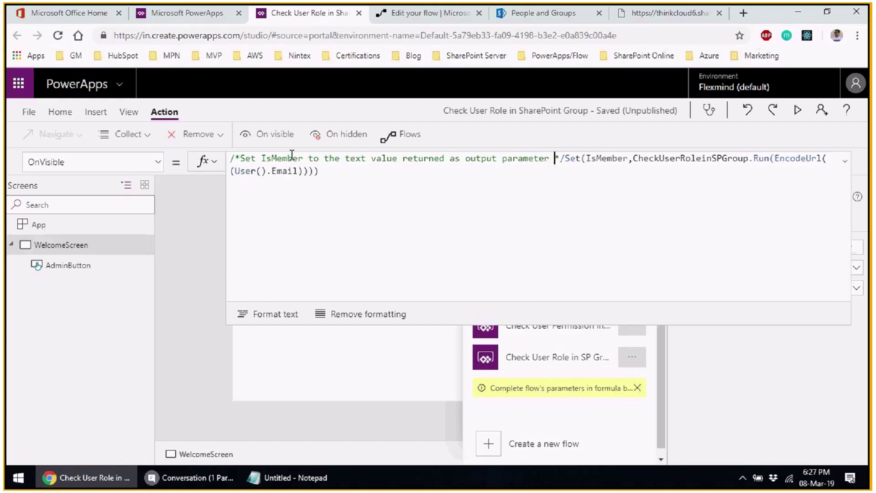
text(low)
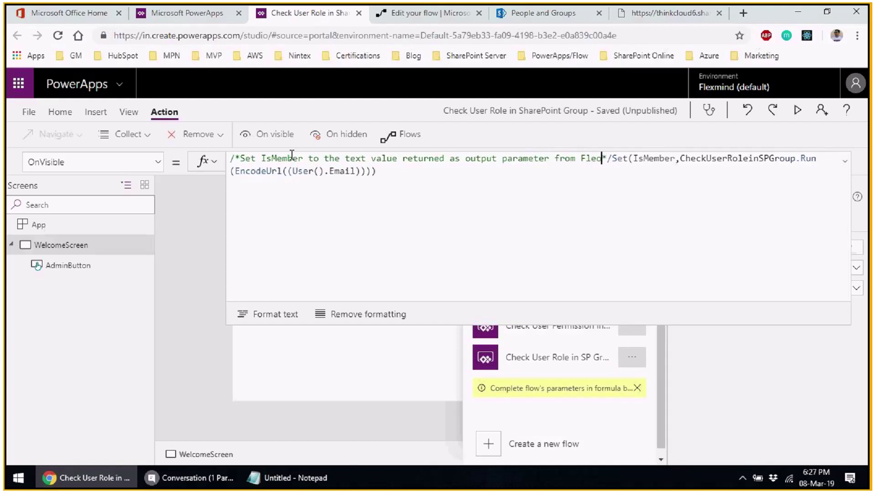
key(ctrl+End)
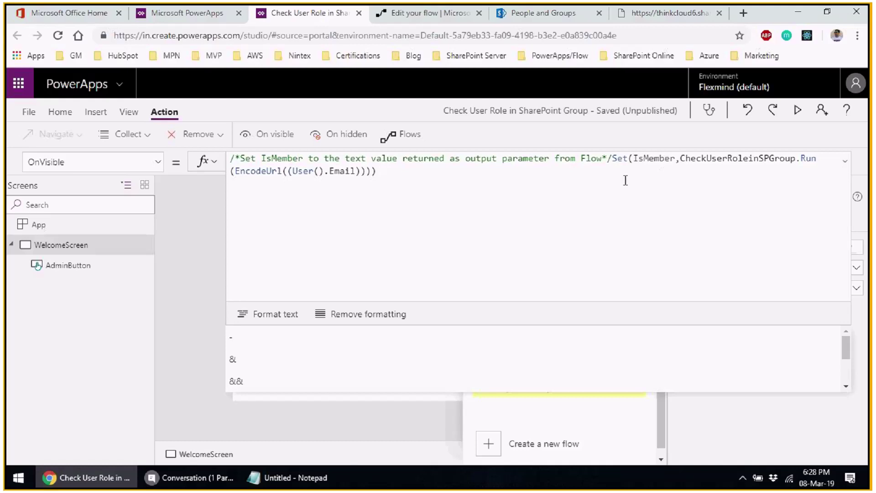
- Append '; Set(IsVisible, If(Lower(IsMember.isgroupmember' to the OnVisible formula, then view the flow editor
text(; Set)
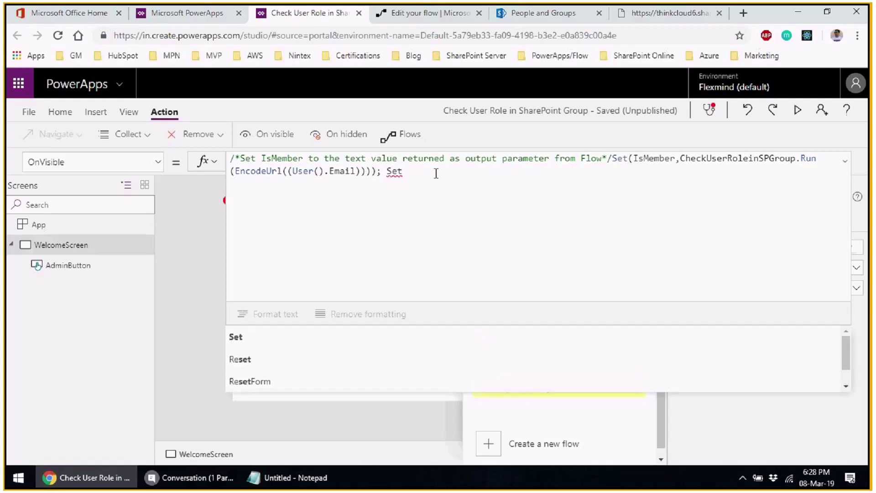
text(()
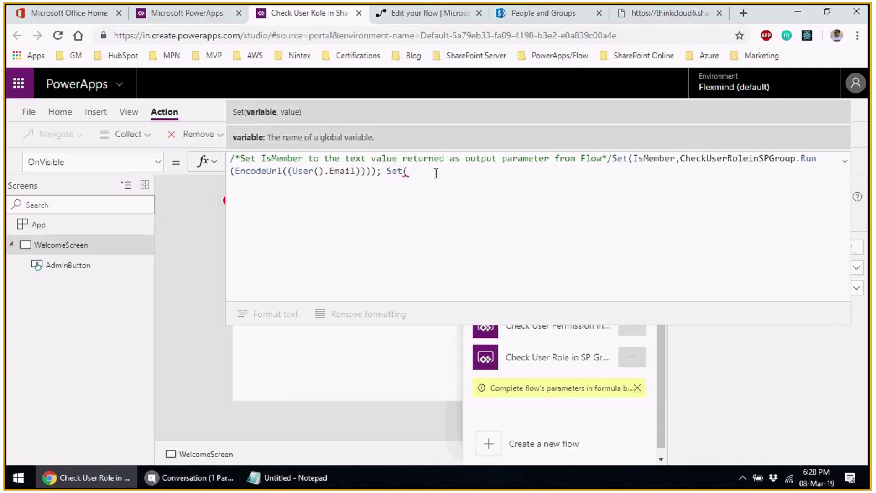
text(I)
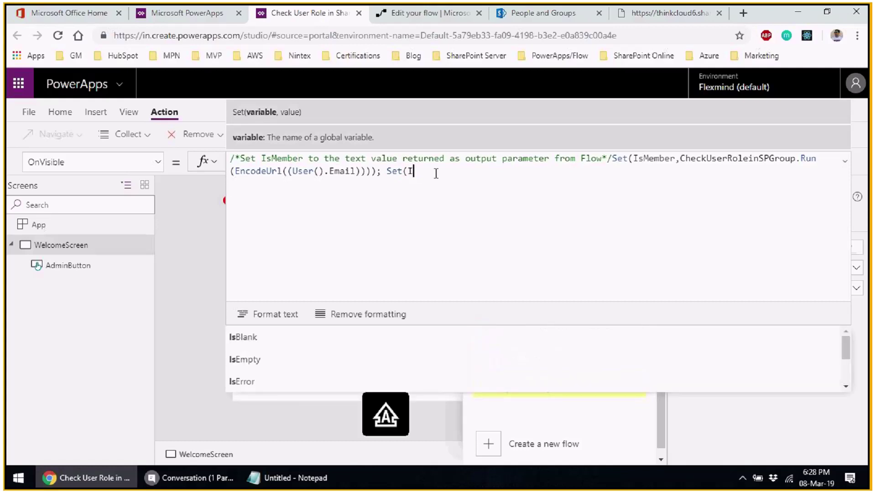
text(s)
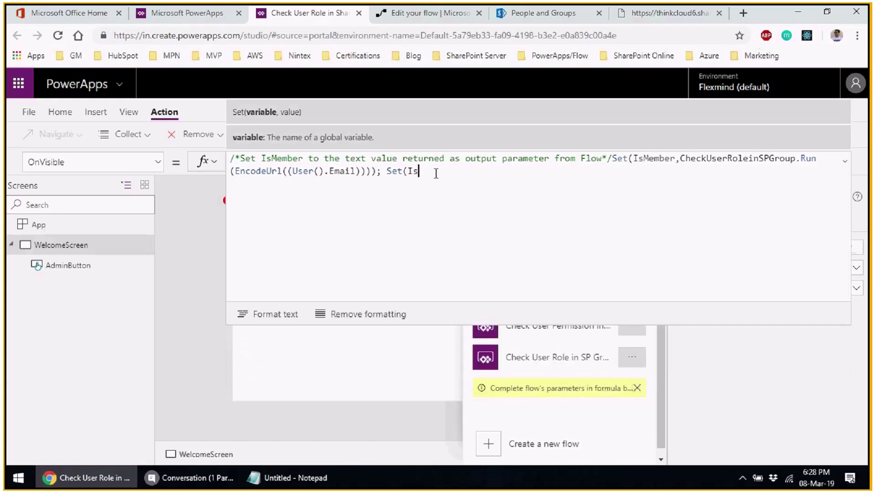
text(Vis)
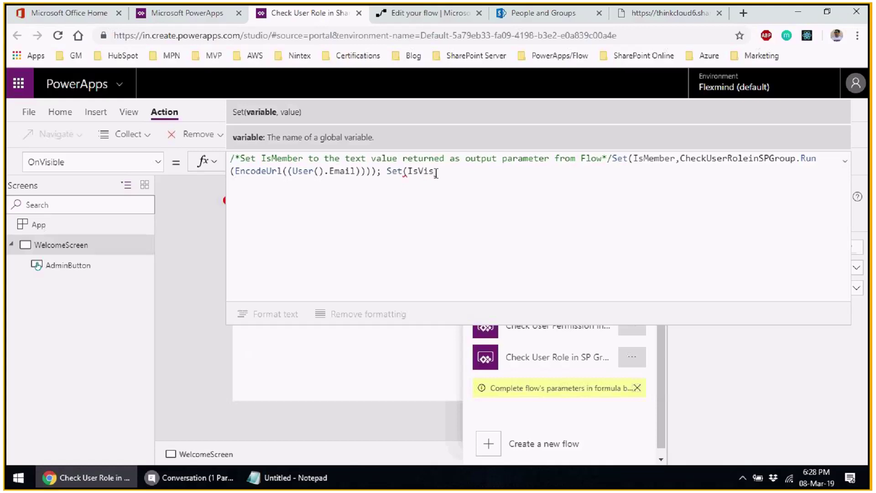
text(ible, )
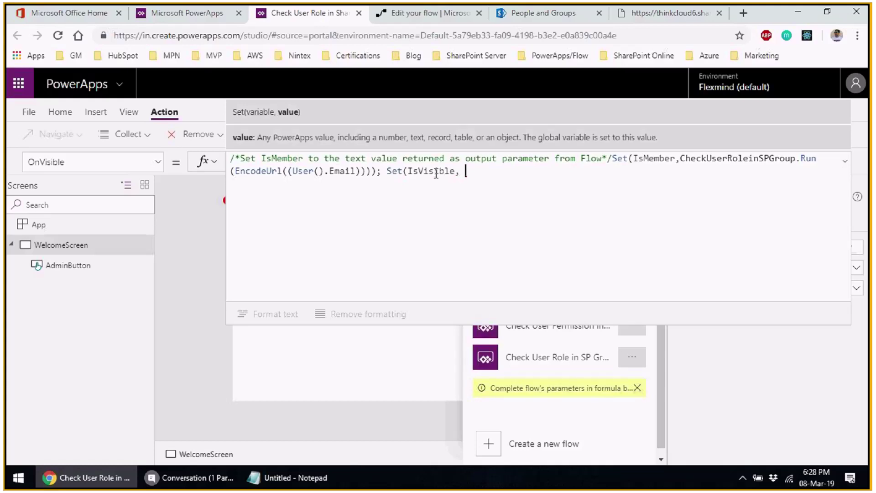
text(If()
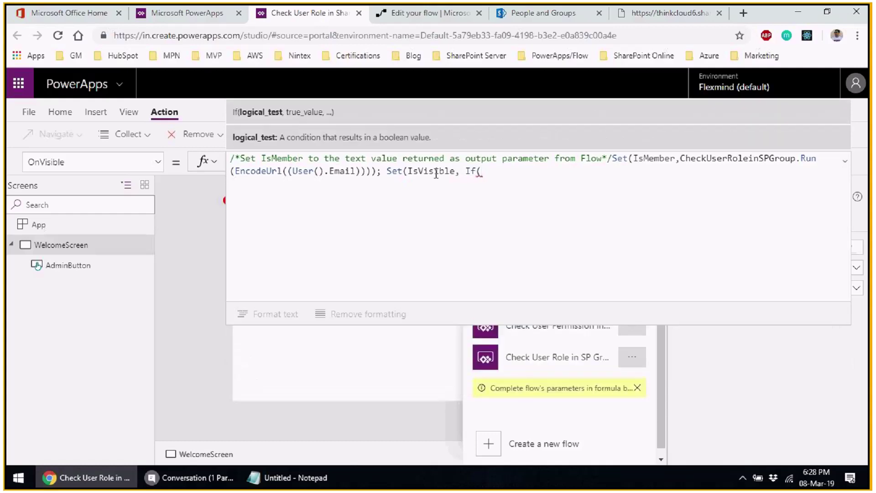
text(Lower()
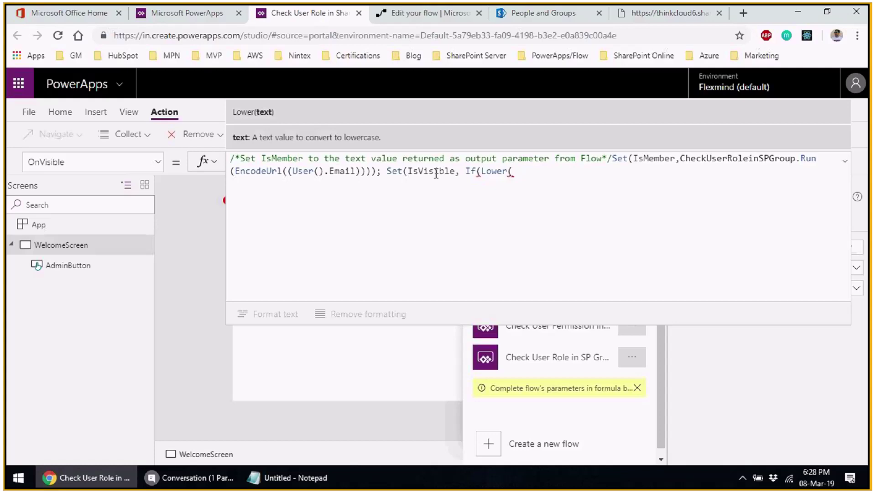
text(IsMember)
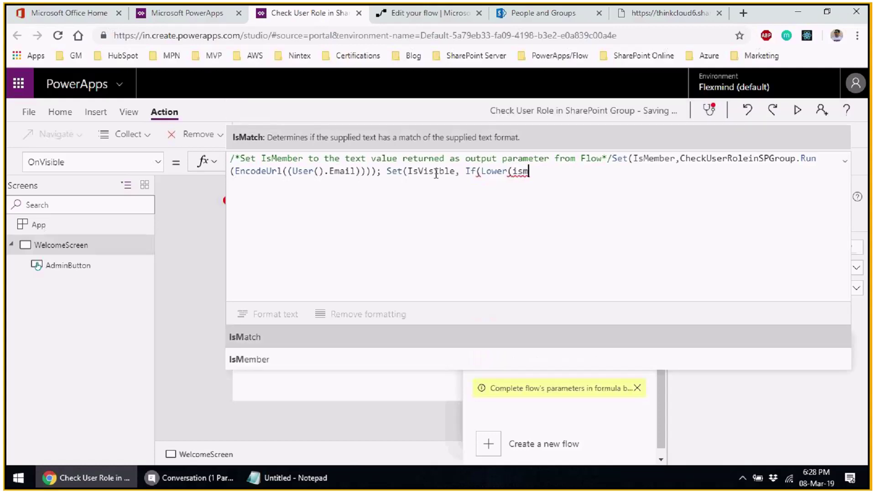
text(.)
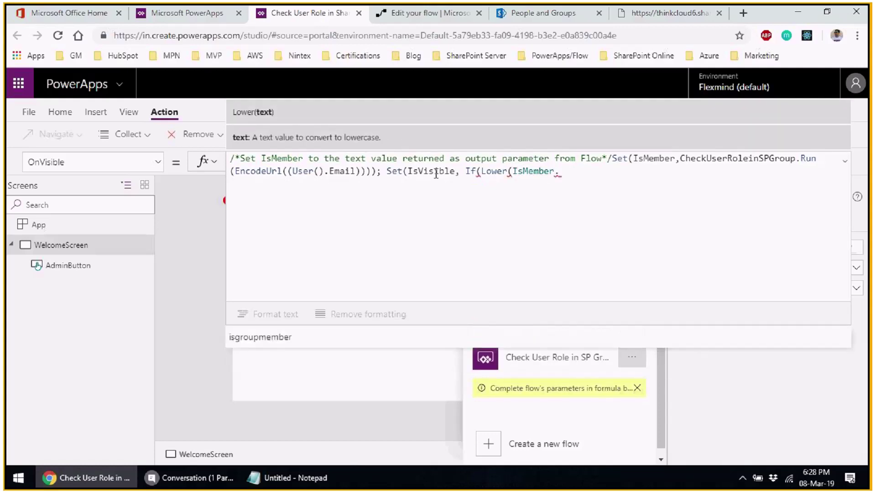
key(Tab)
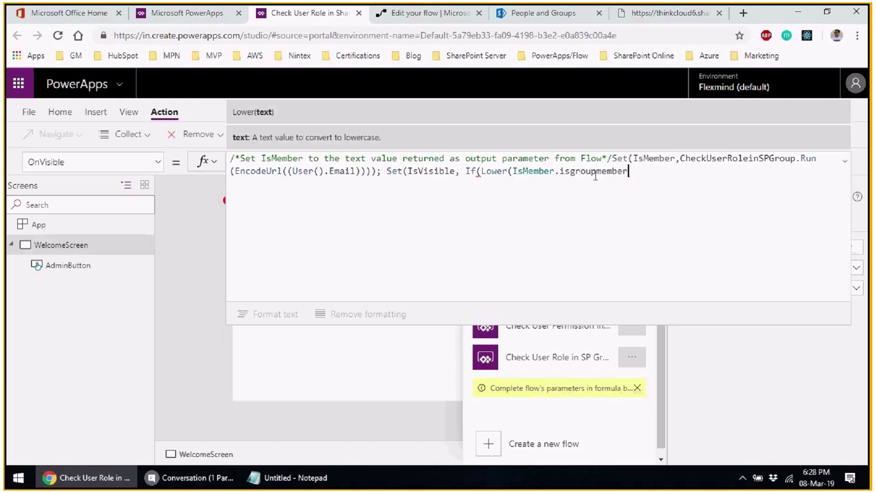
click(416, 14)
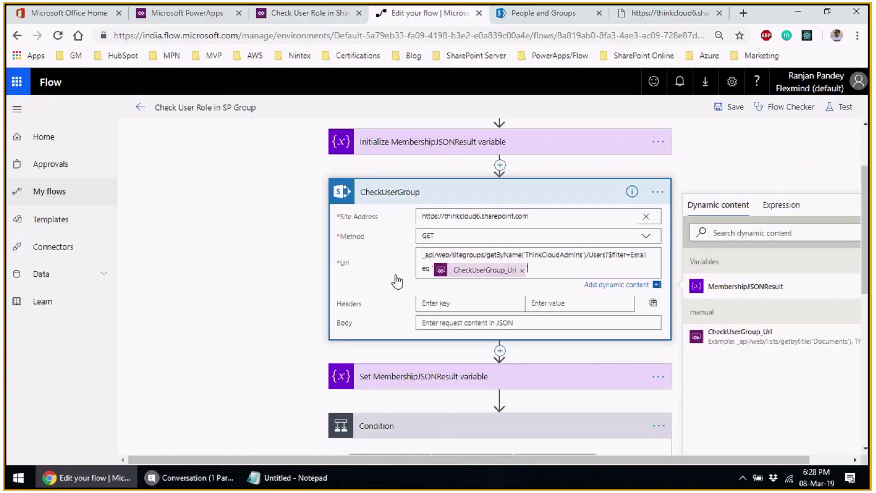
- Confirm Respond to PowerApps returns an IsGroupMember output, then go back to PowerApps
scroll(483, 385, down, 1)
scroll(484, 385, down, 5)
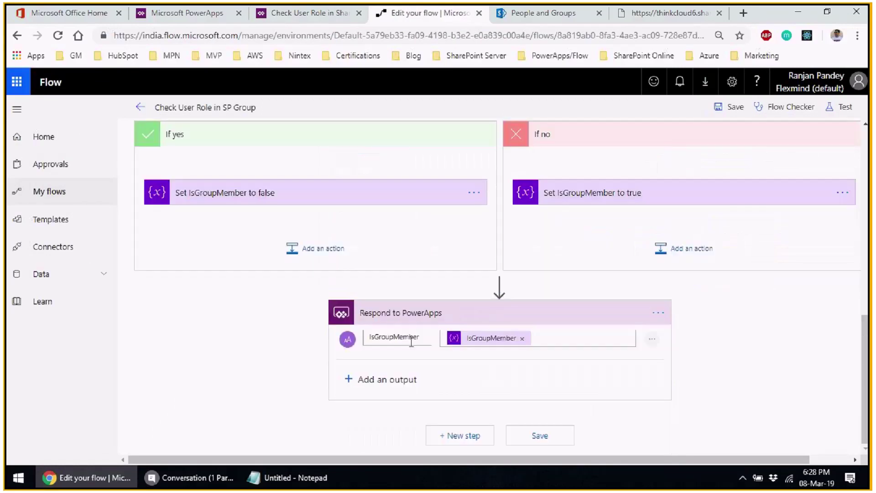
click(291, 19)
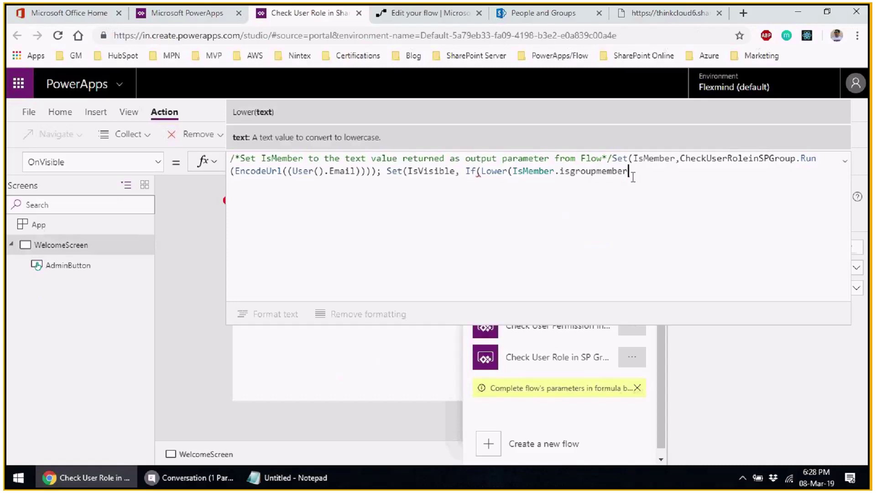
- Close the IsVisible statement with ')="true",true,false))' so only group members get true
text())
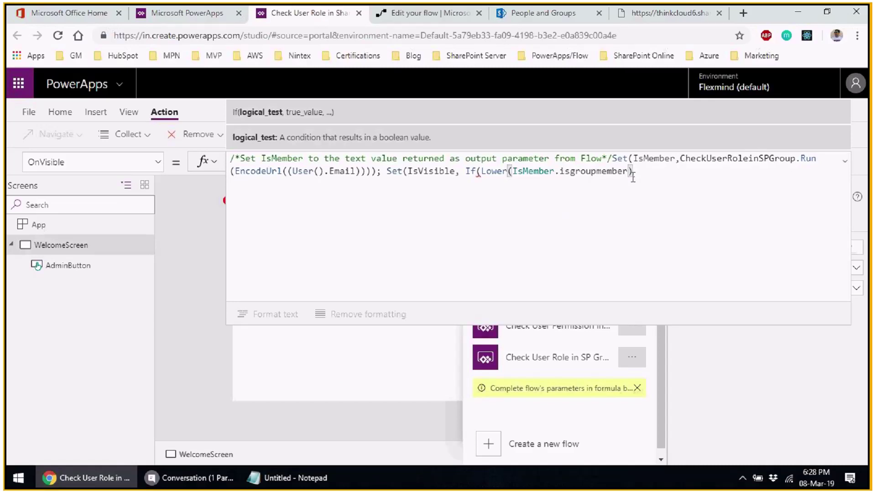
text(="true",true)
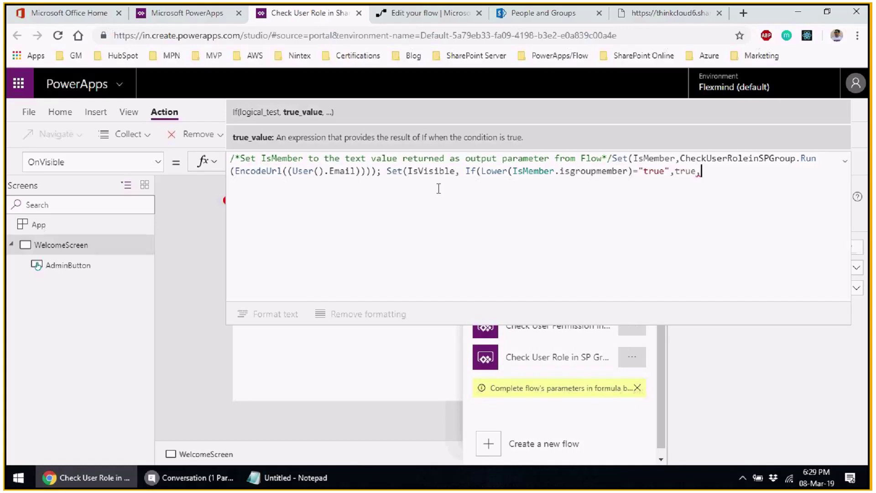
text(,fa)
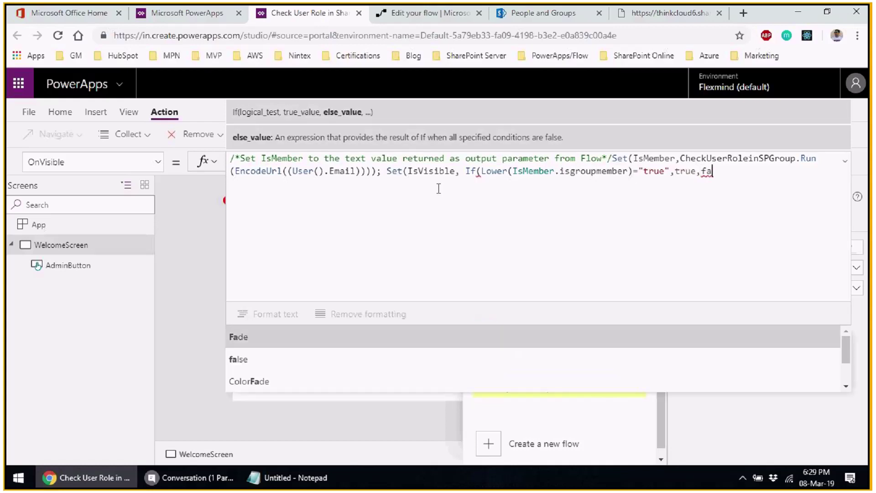
text(lse))
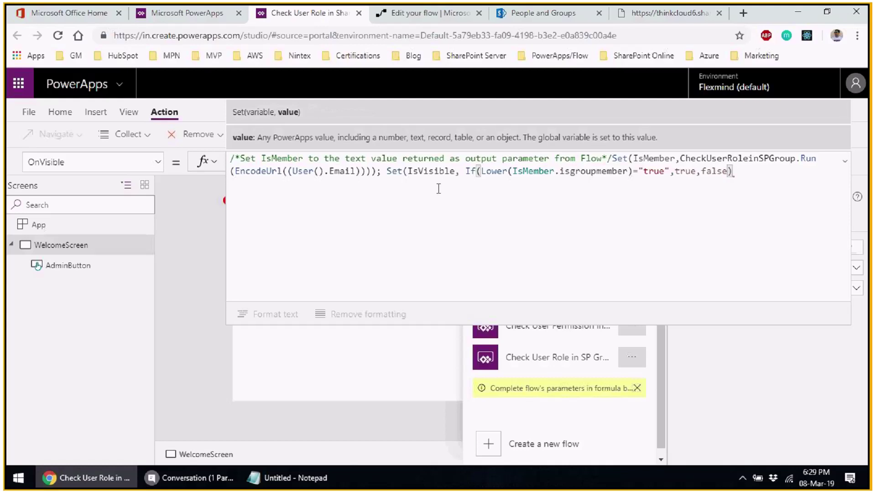
text())
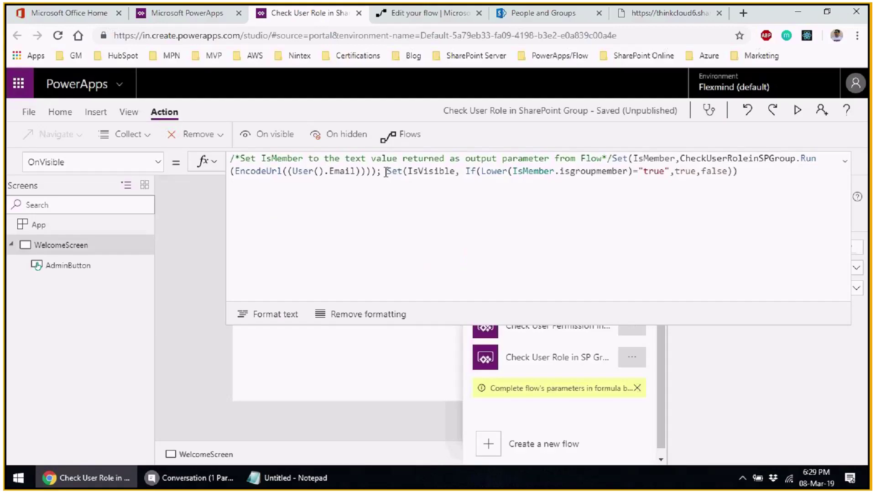
click(386, 172)
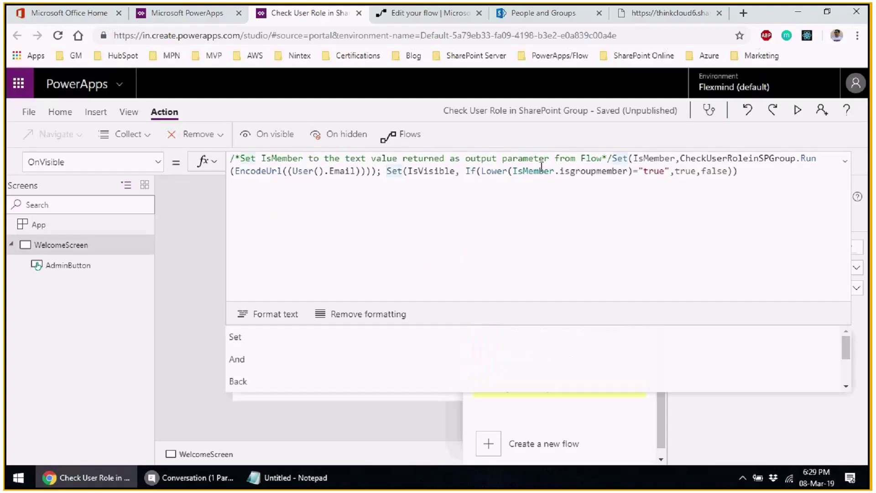
- Insert the comment /*Set IsVisible to boolean value based on IsMember text*/ before the IsVisible statement
text(//)
key(Left)
text(**)
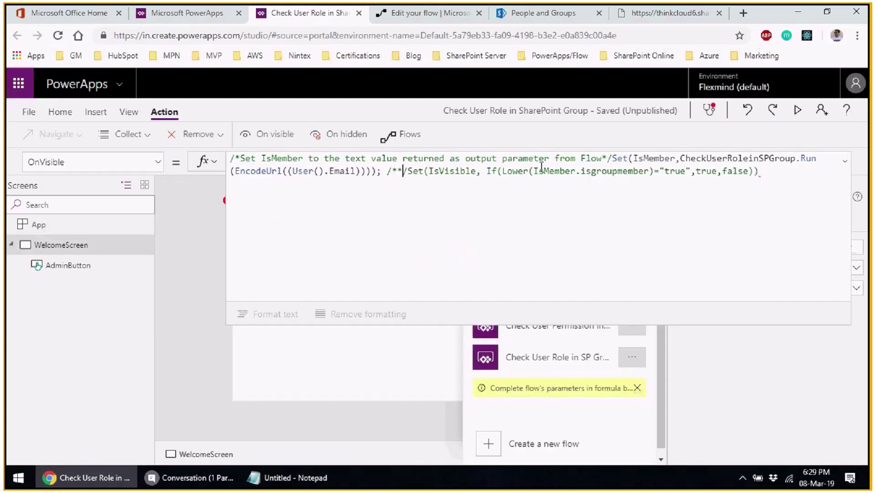
key(Left)
text(Set I)
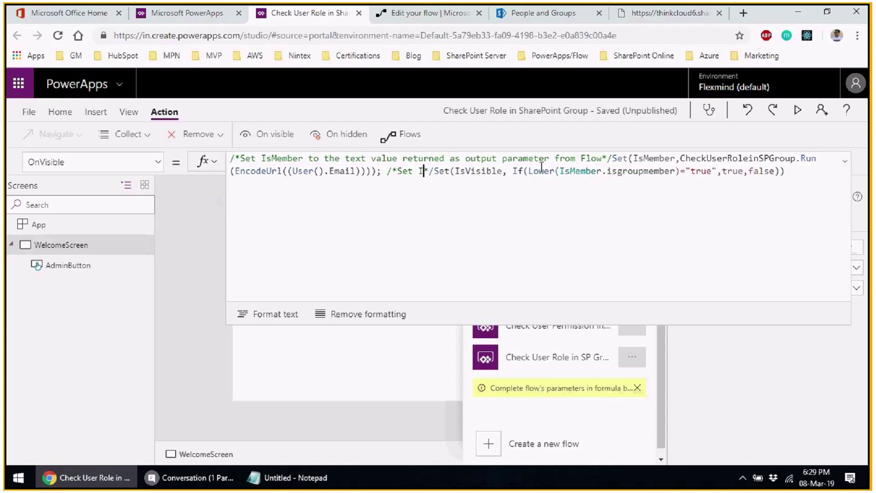
text(S)
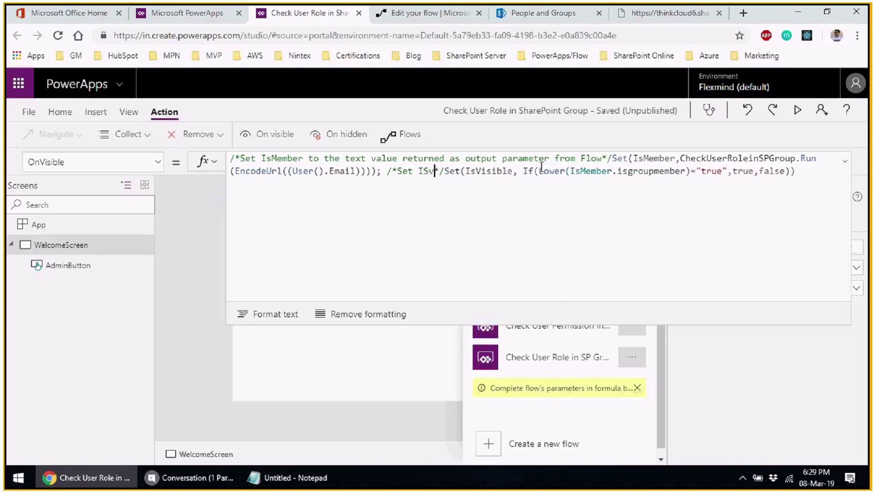
key(BackSpace)
text(sVi)
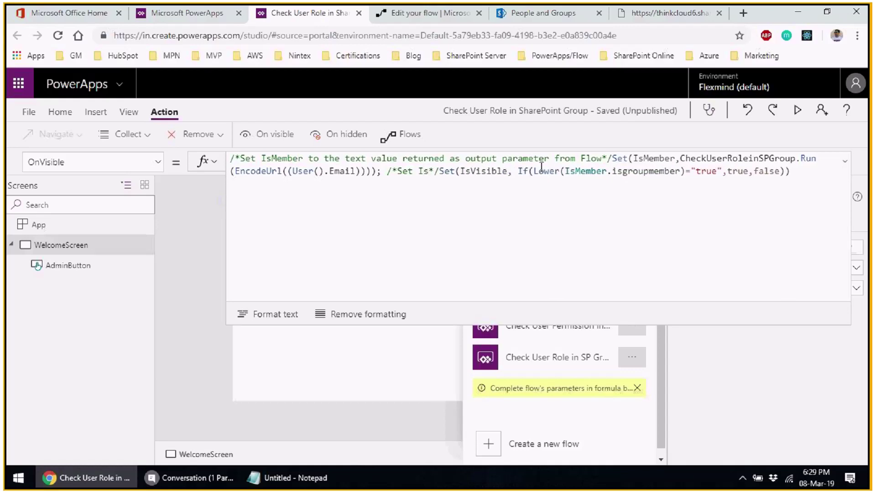
text(sible to bolle)
key(BackSpace)
key(BackSpace)
key(BackSpace)
text(oll)
key(BackSpace)
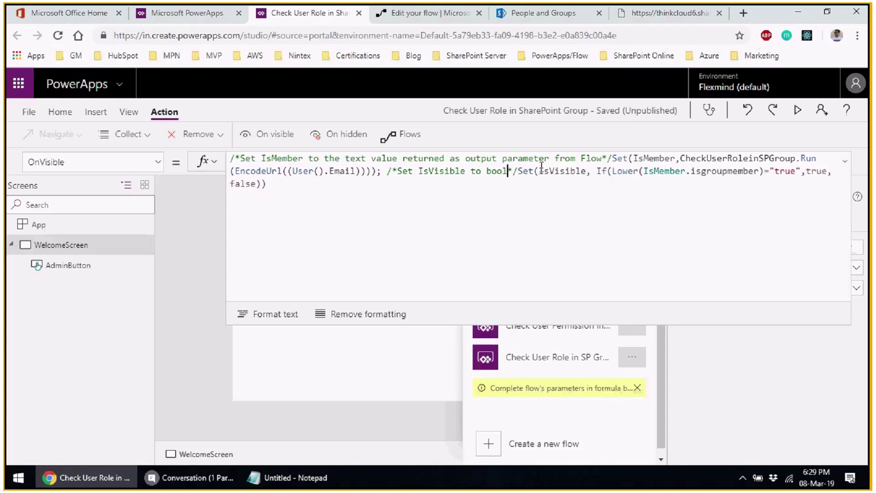
text(ean val)
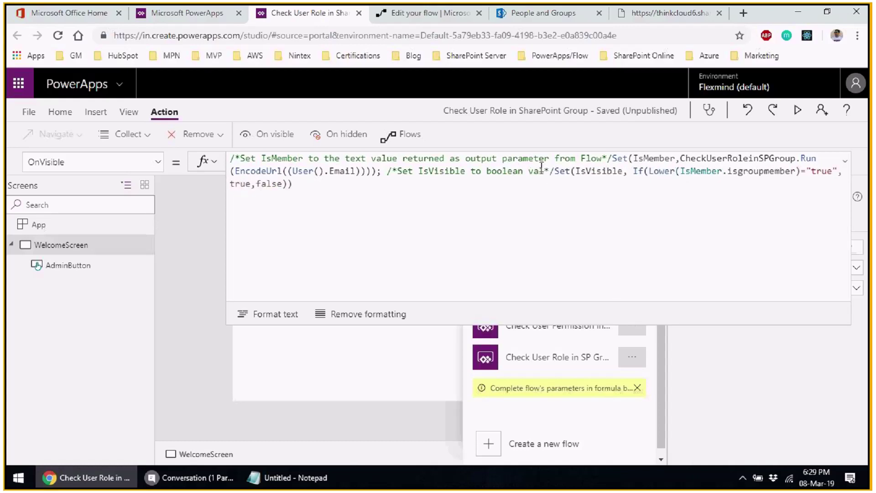
text(ue base)
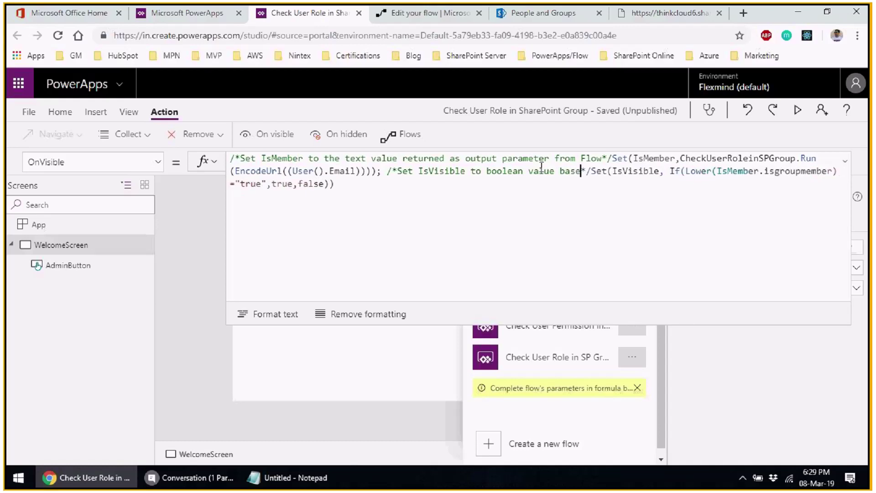
text(d on IsMember text)
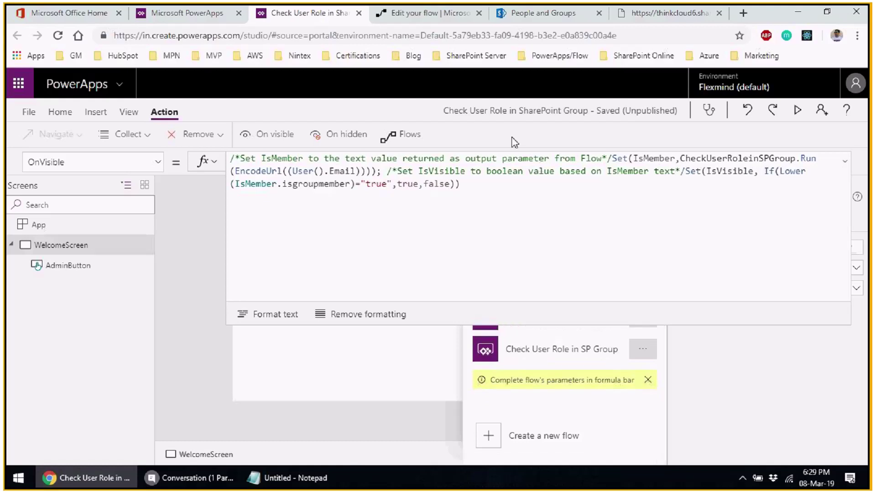
- Format the whole OnVisible formula into indented lines, review it expanded, save, and collapse the bar
click(493, 185)
key(ctrl+a)
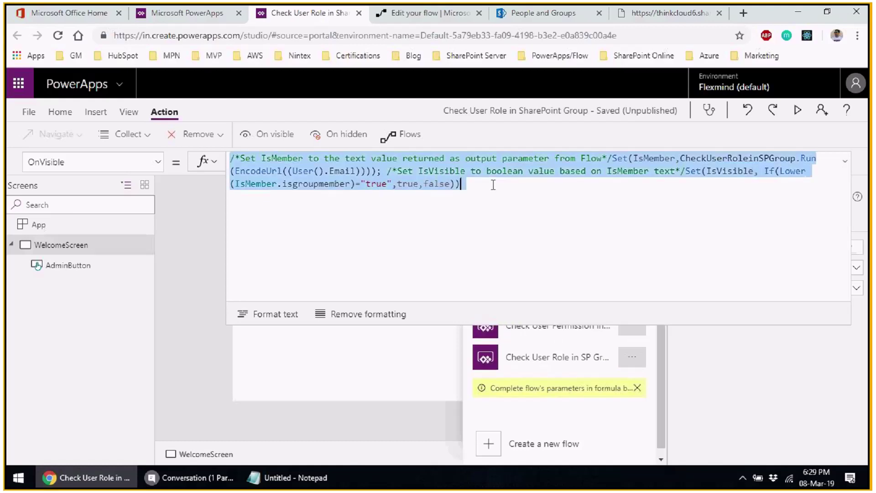
click(283, 315)
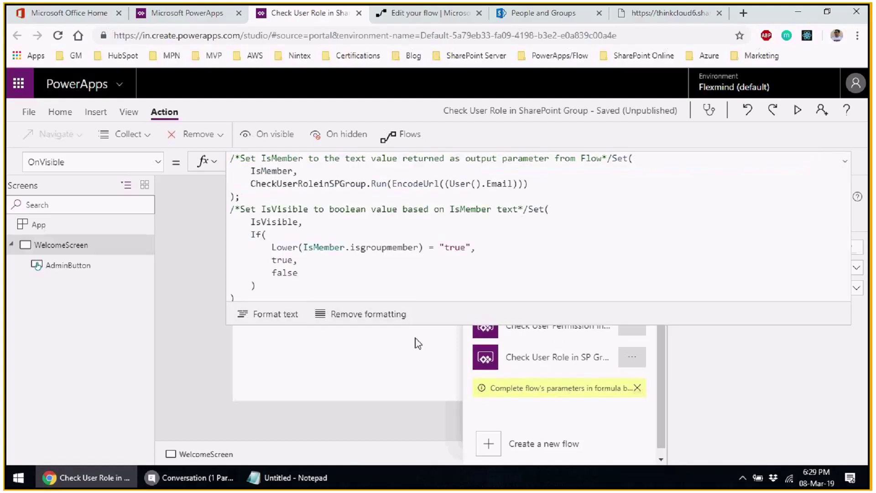
click(322, 299)
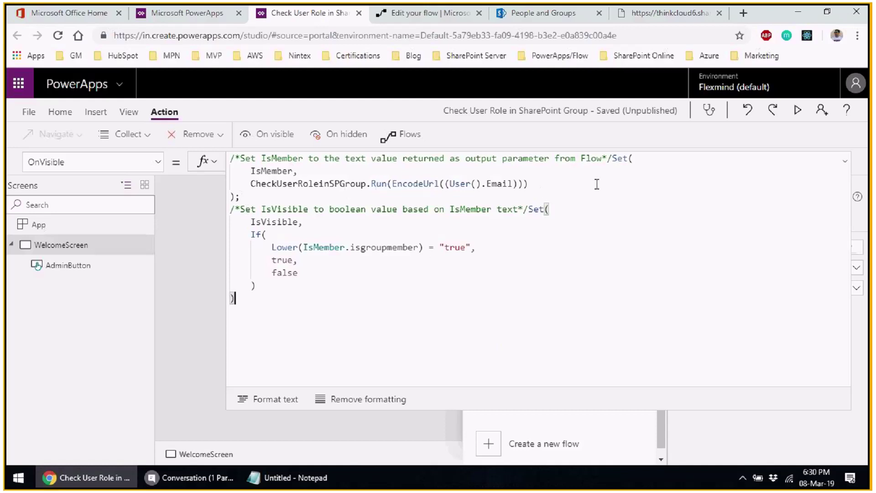
click(267, 171)
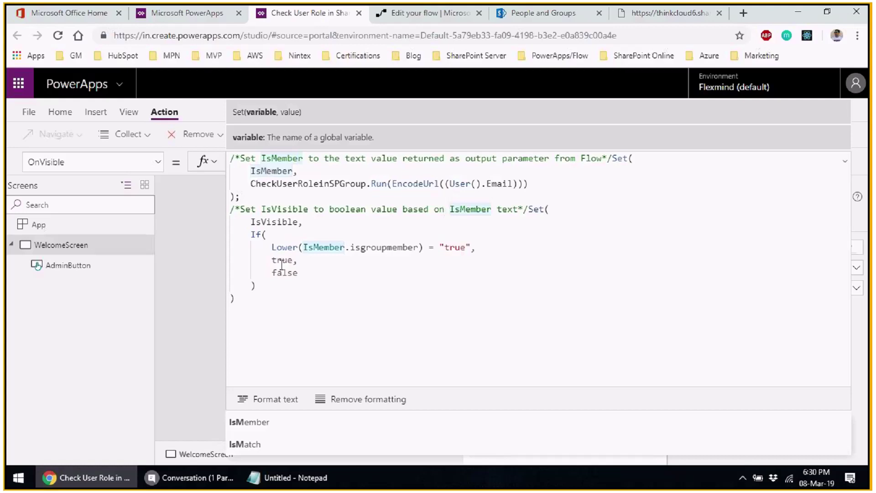
key(ctrl+s)
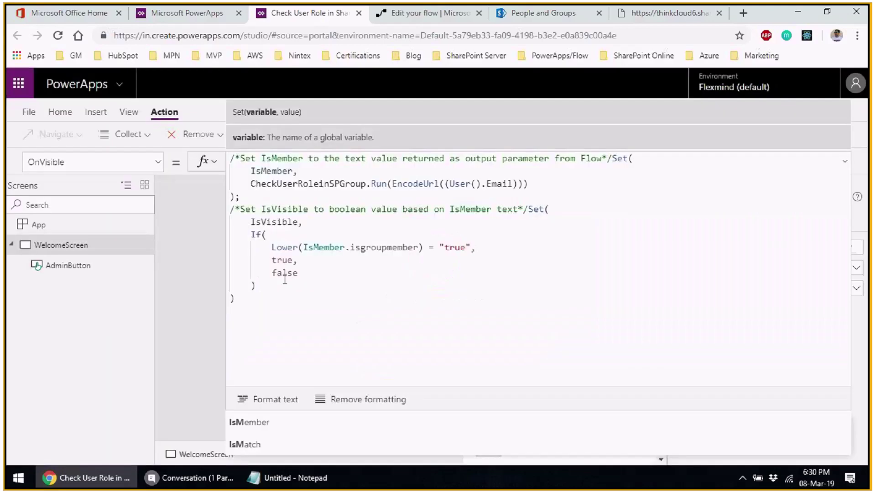
click(845, 162)
click(299, 371)
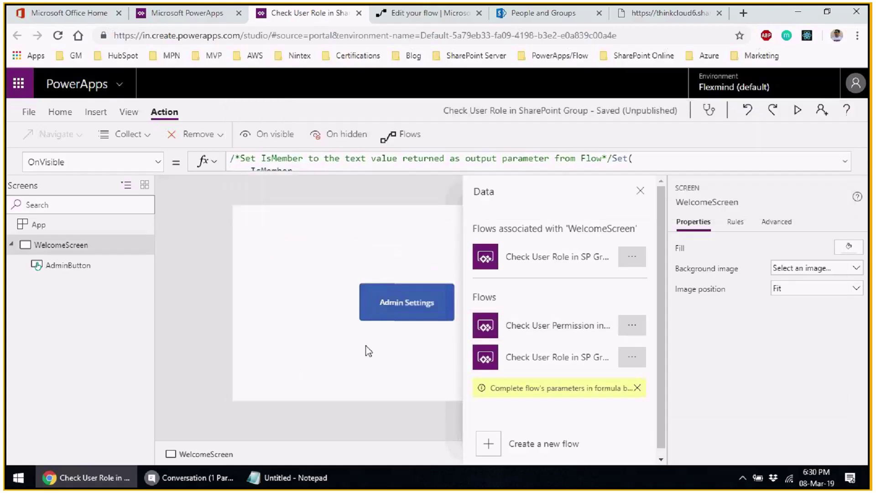
- Set the AdminButton's Visible property to IsVisible and save the app
click(407, 316)
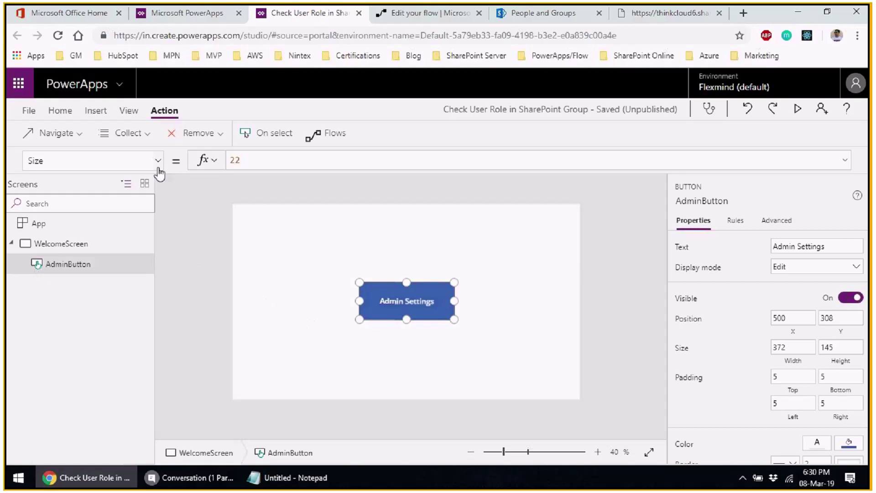
click(157, 162)
scroll(93, 328, down, 3)
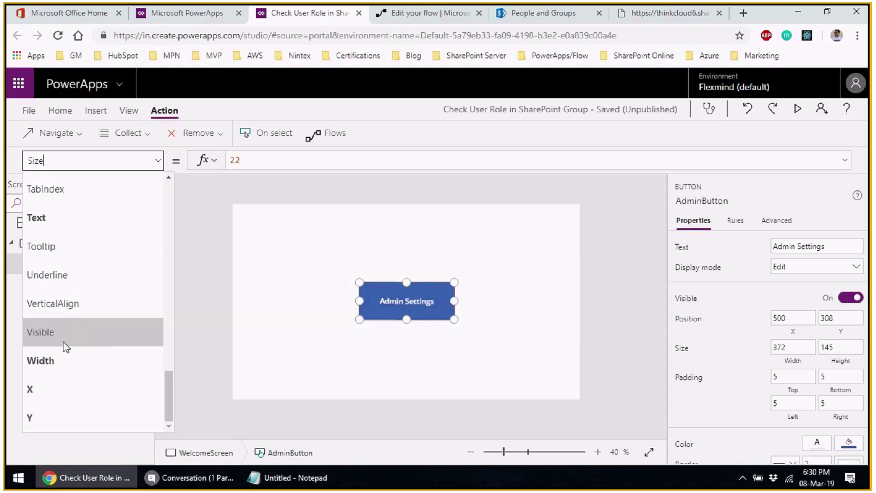
click(65, 348)
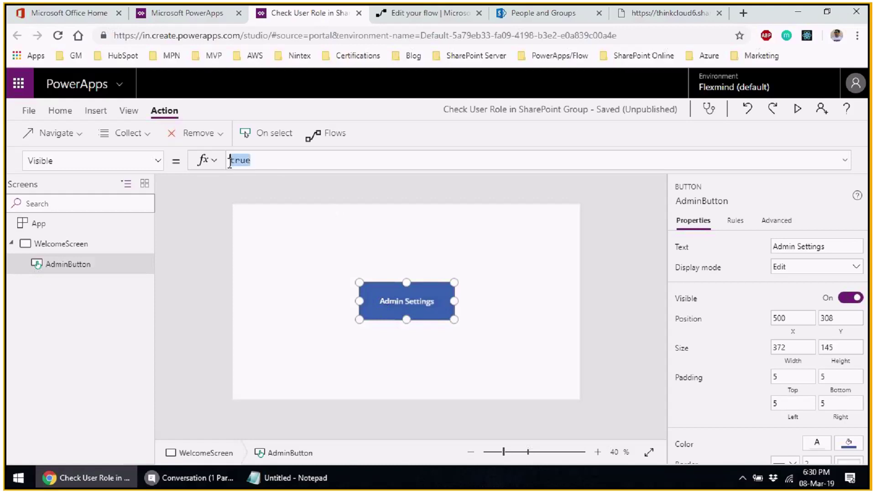
double_click(262, 160)
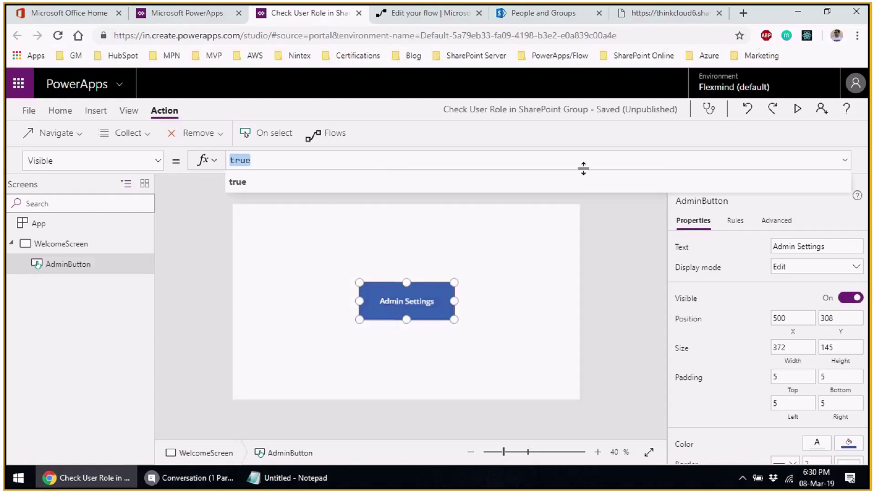
text(isv)
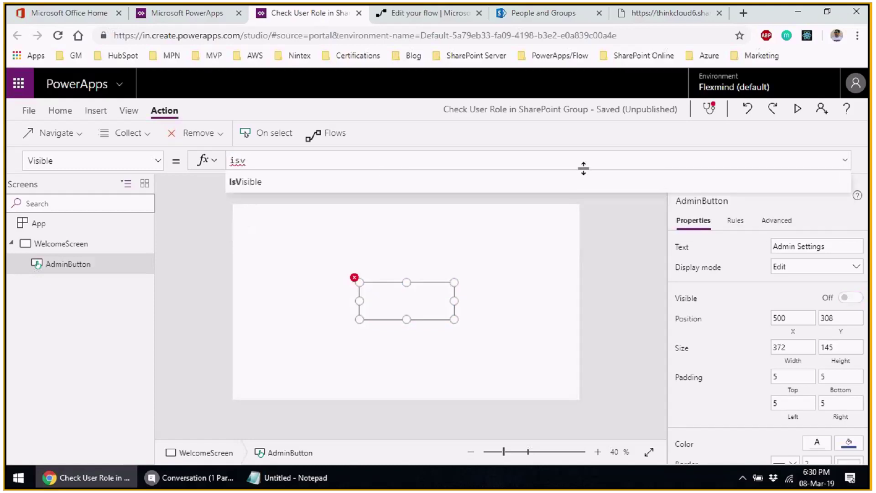
click(525, 190)
key(ctrl+s)
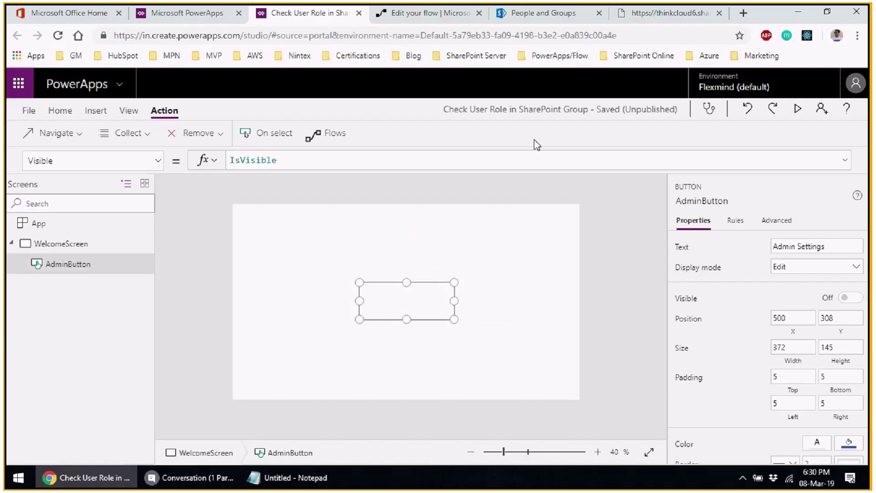
- Check the ThinkCloudAdmins group members, then publish the app from the save page
click(577, 15)
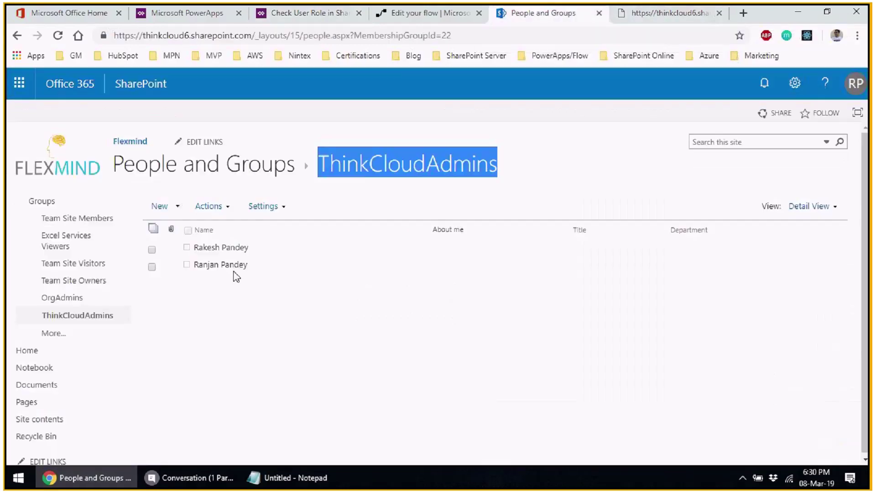
click(316, 16)
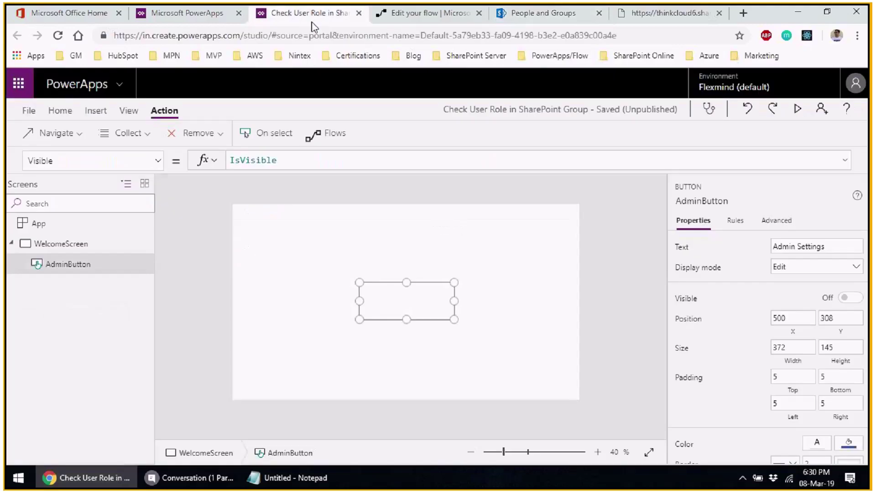
click(29, 111)
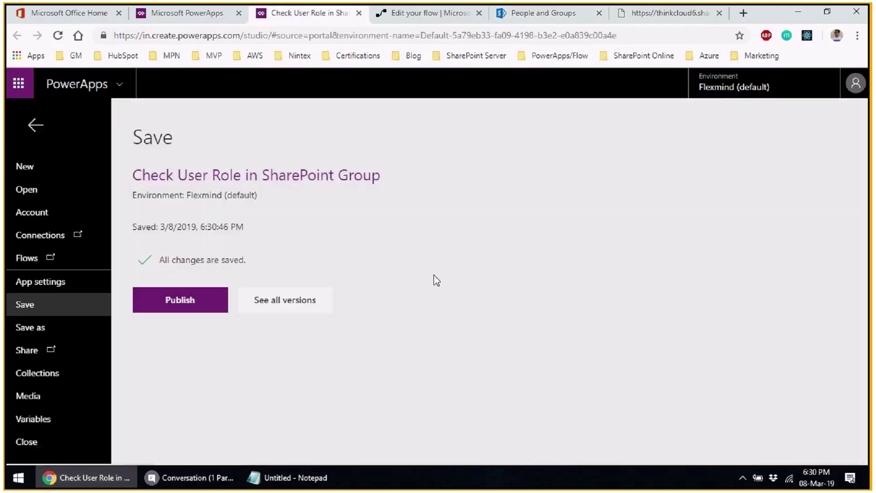
click(190, 301)
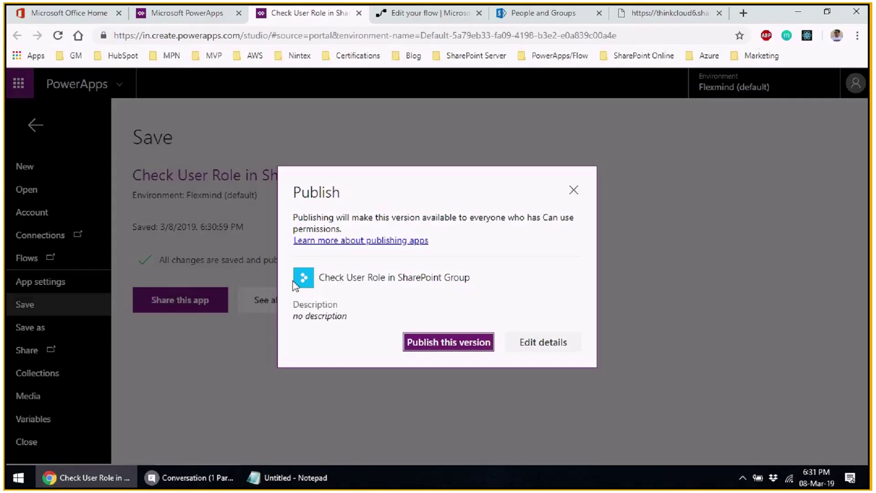
- Publish this version of the app, close the editor, and confirm leaving the studio tab
click(437, 346)
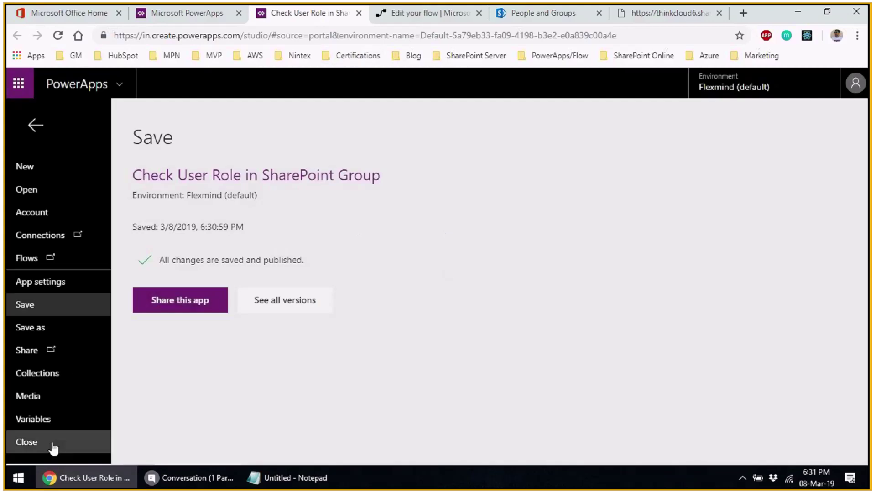
click(53, 448)
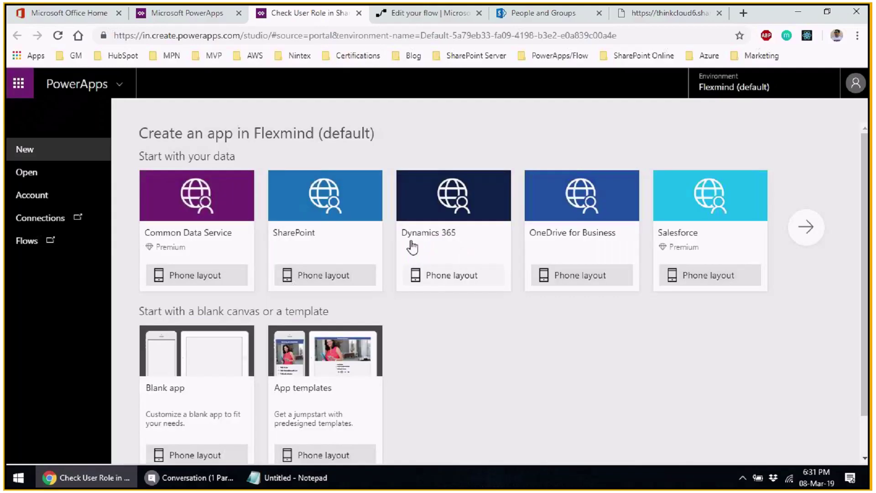
click(359, 13)
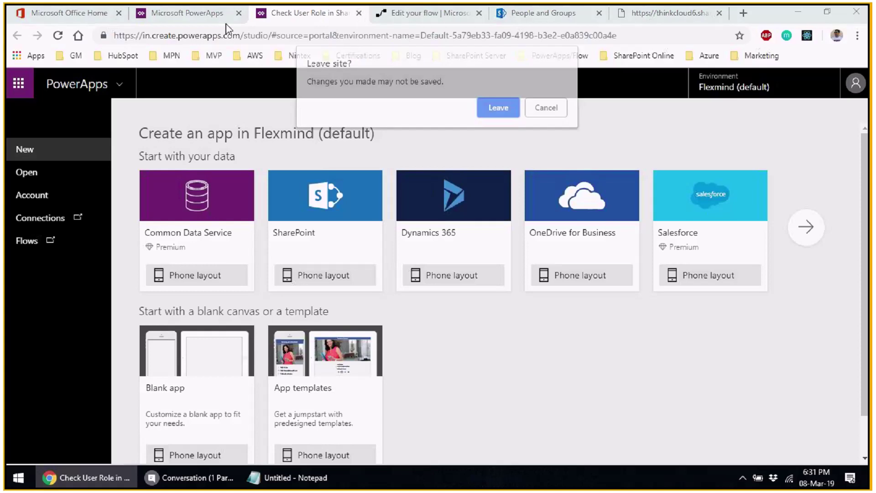
key(Return)
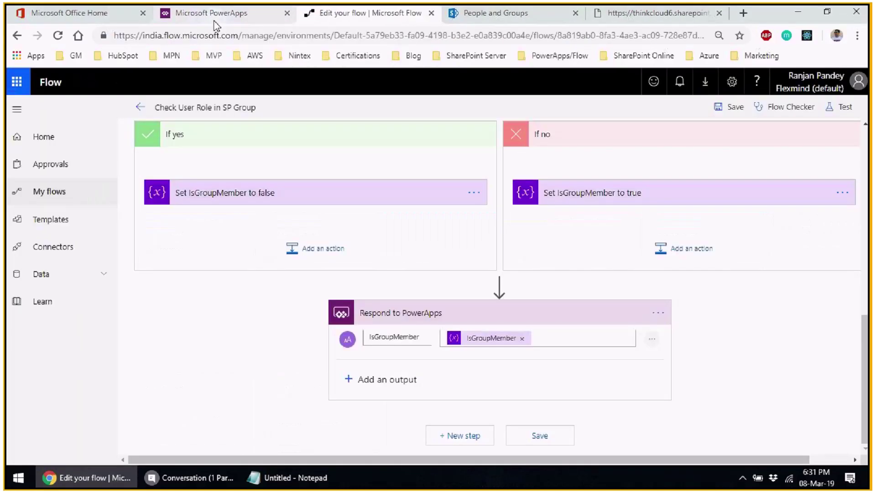
- Launch Check User Role in SharePoint Group from the refreshed Apps list, allow SharePoint access, and try Admin Settings
click(214, 13)
click(58, 35)
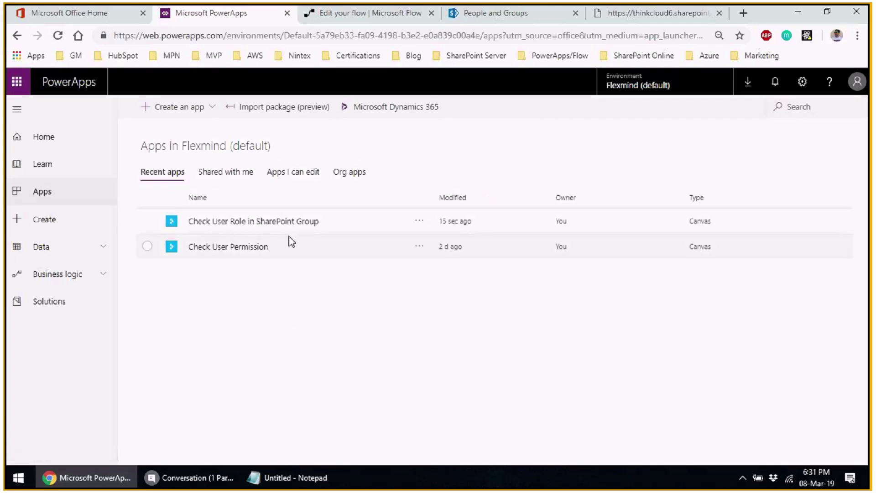
click(258, 223)
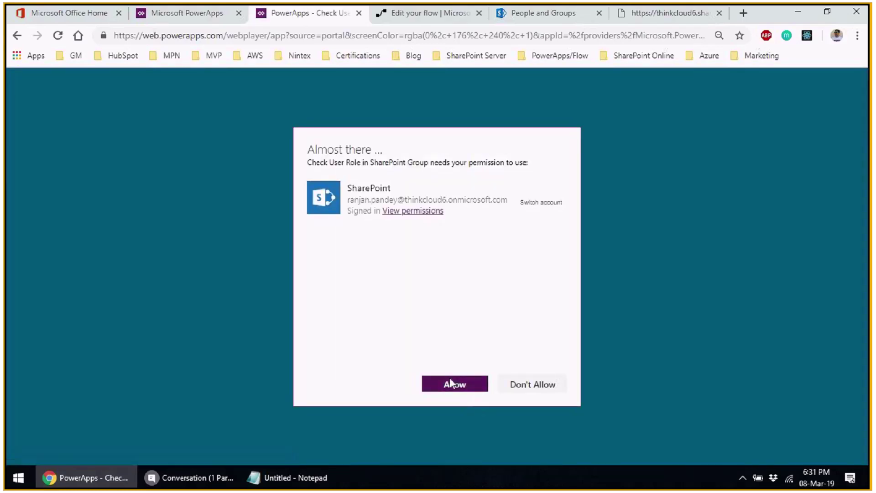
click(450, 382)
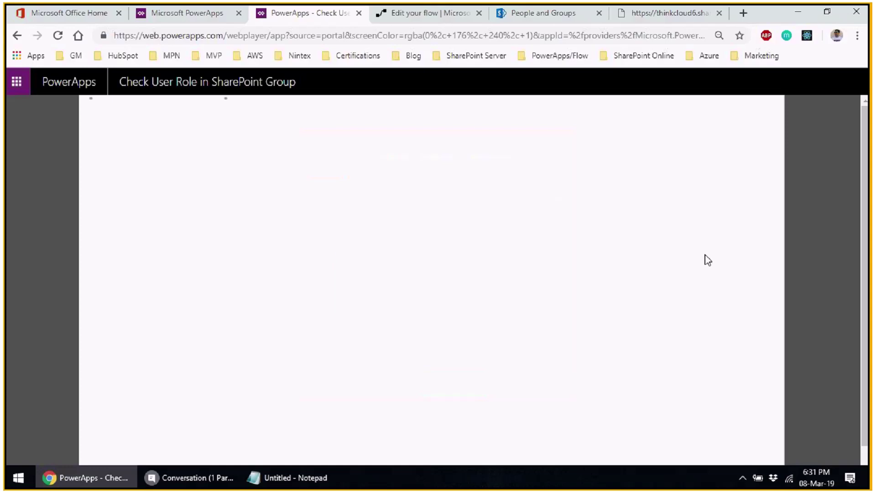
click(373, 278)
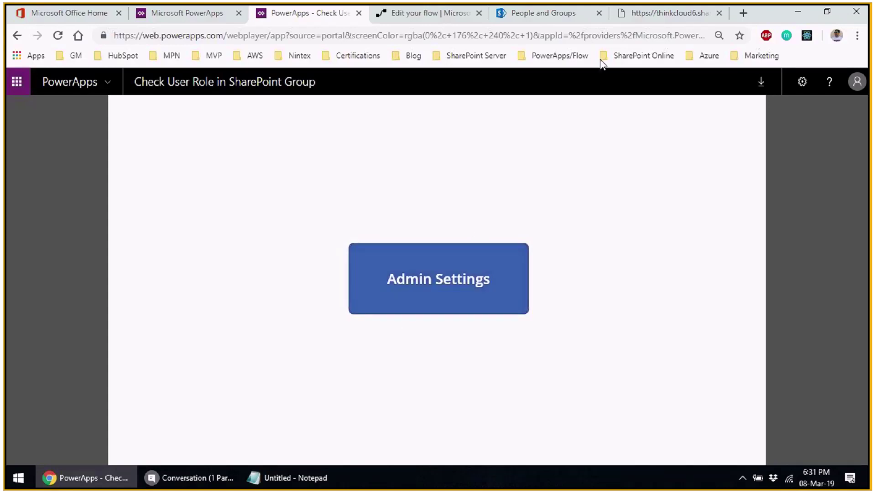
click(543, 13)
- Remove the second member from ThinkCloudAdmins using Actions > Remove Users from Group, confirming with OK
click(152, 267)
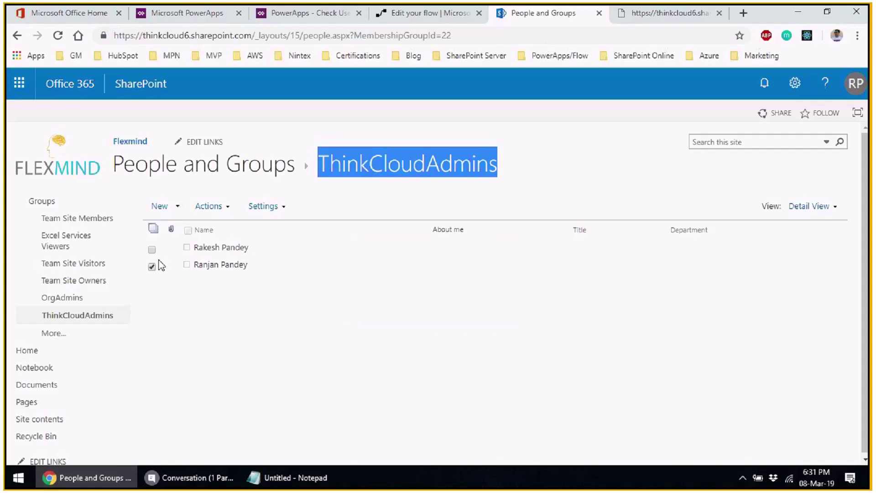
click(229, 212)
click(249, 295)
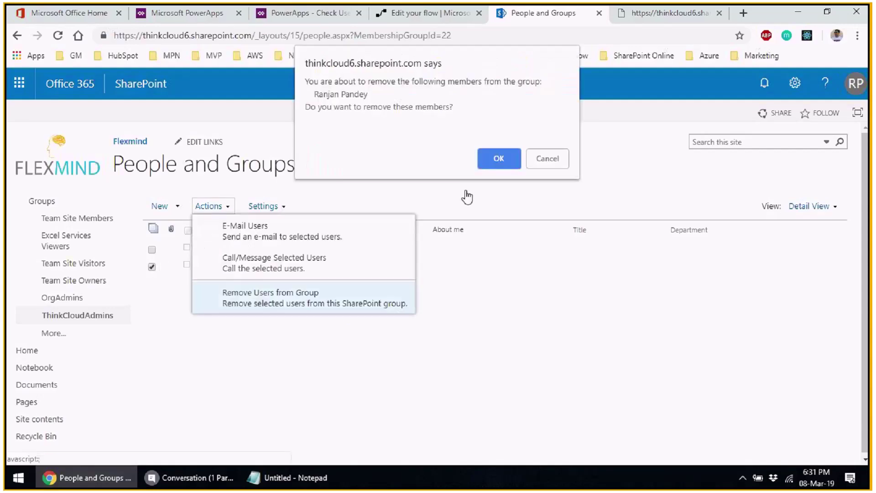
click(496, 160)
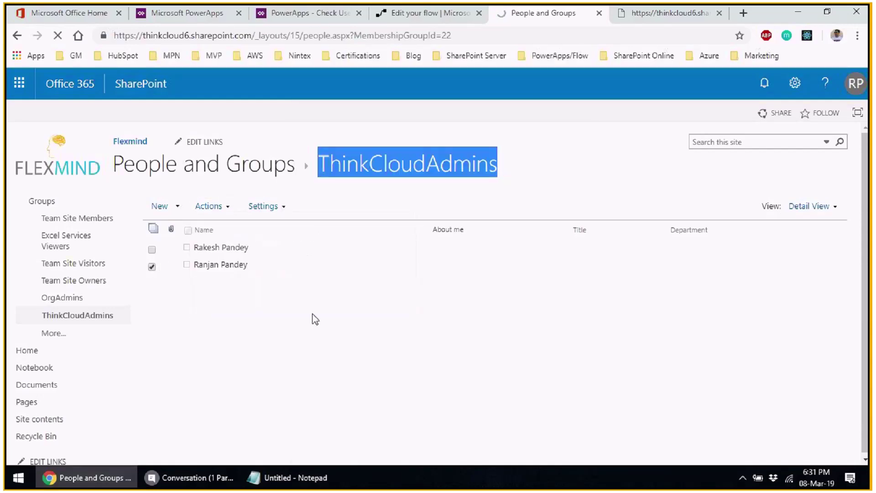
click(299, 14)
- Close the old app tab, relaunch Check User Role in SharePoint Group, and navigate away from the flow editor
click(359, 16)
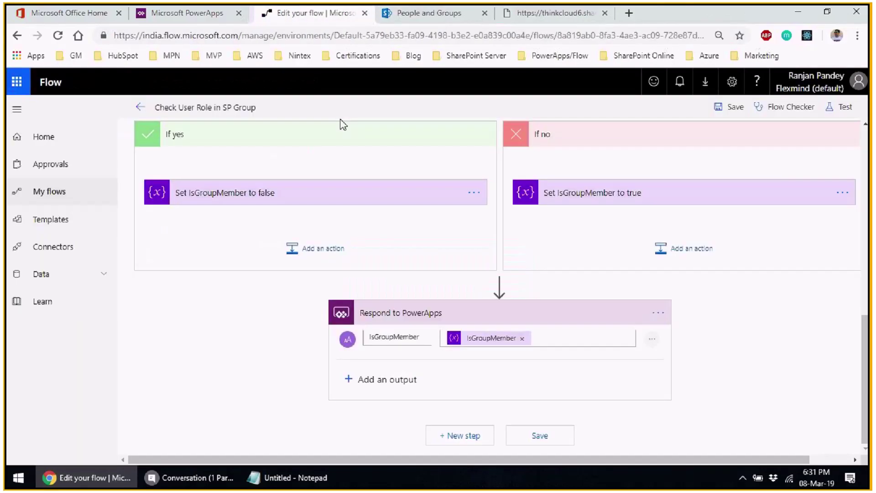
click(198, 19)
key(F5)
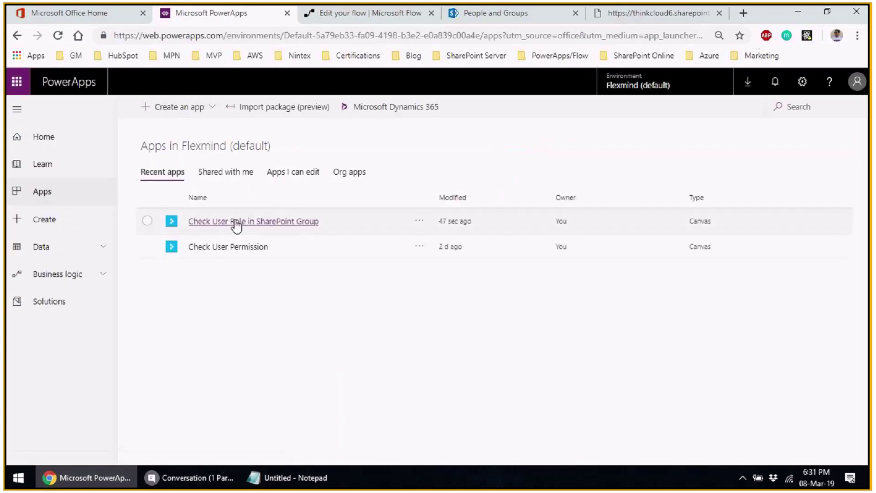
click(231, 221)
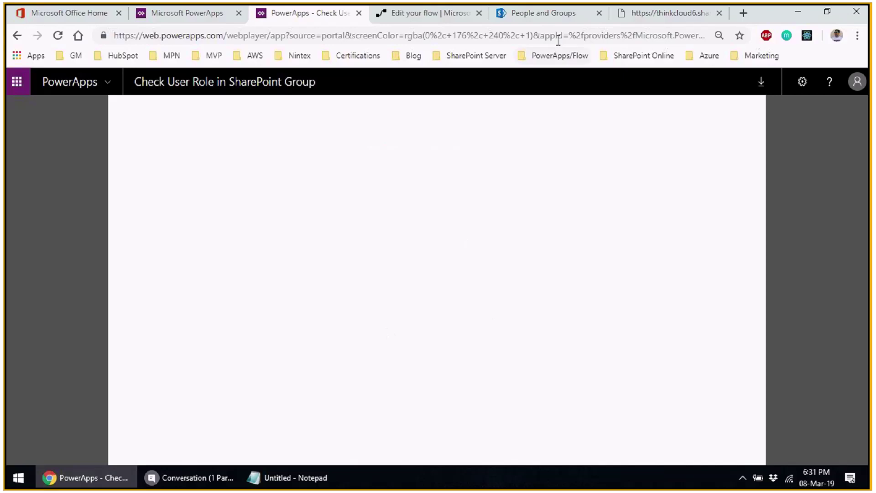
key(ctrl+Tab)
key(alt+Left)
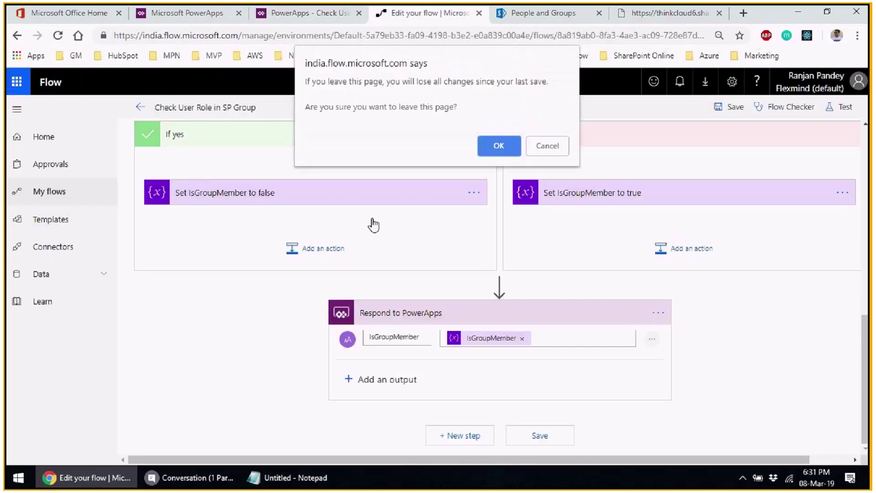
- Open the Check User Role in SP Group flow and inspect an earlier successful run's CheckUserGroup step
key(Return)
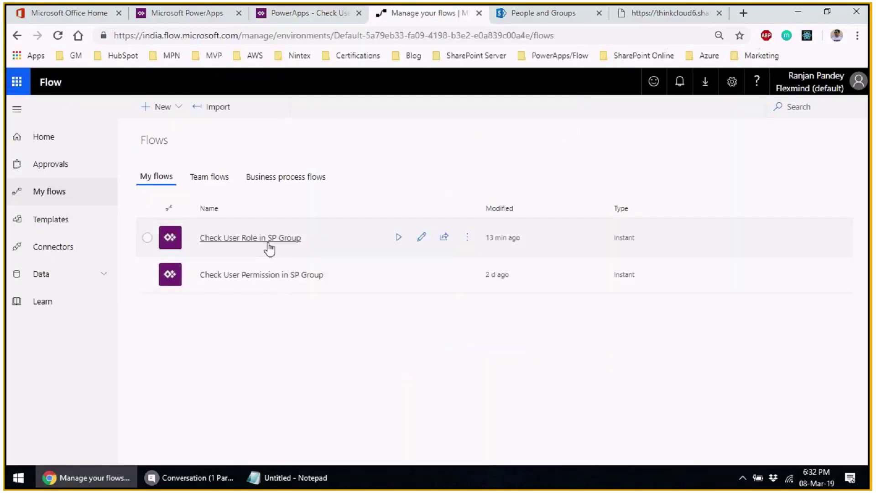
click(270, 245)
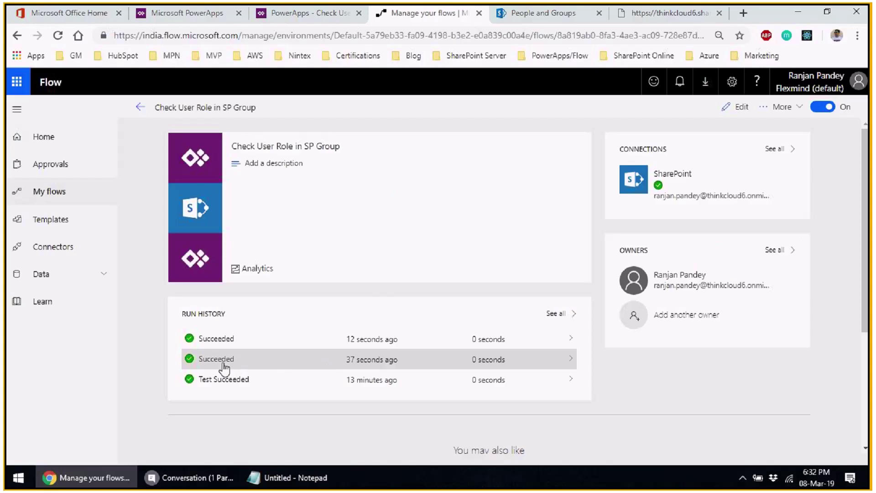
click(237, 361)
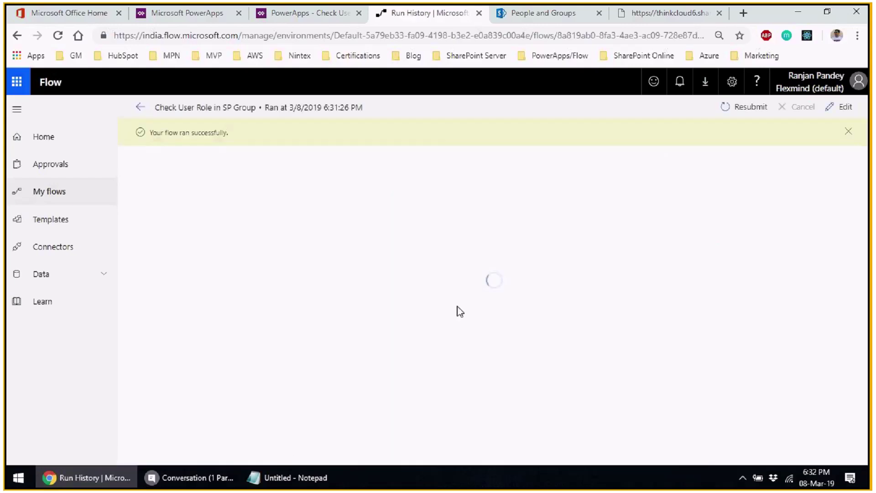
scroll(701, 310, down, 5)
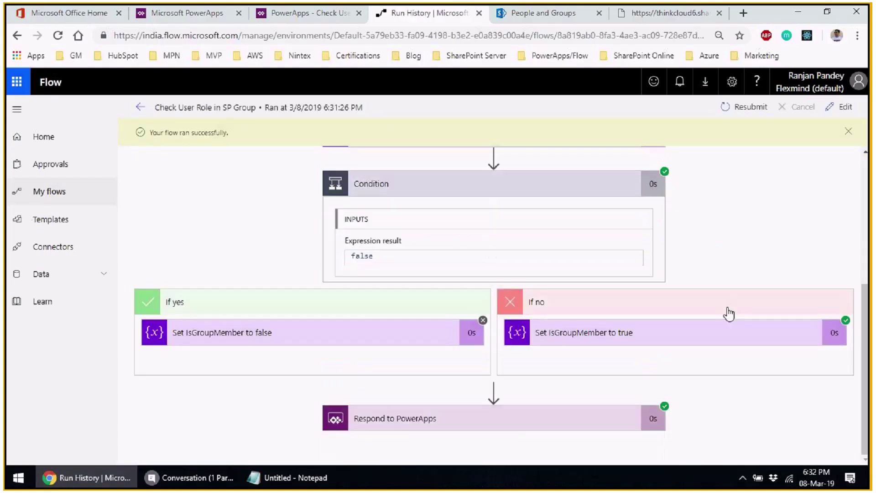
scroll(441, 347, up, 5)
scroll(404, 303, down, 1)
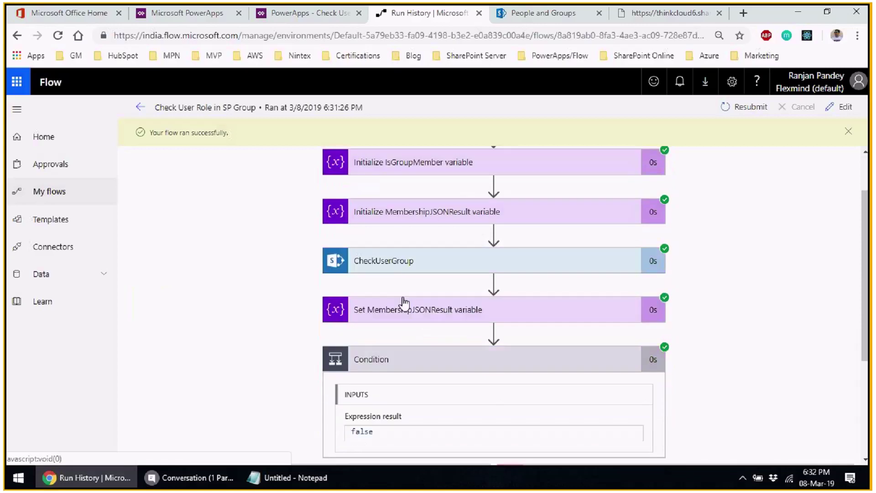
click(422, 309)
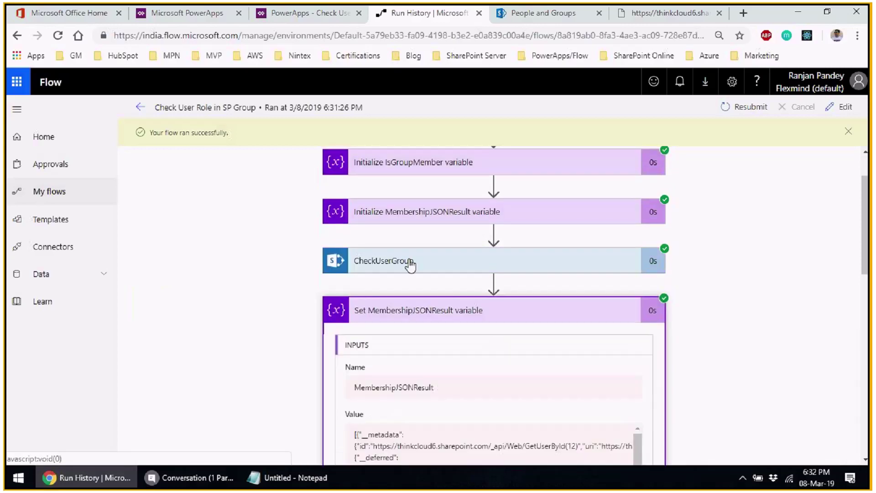
click(411, 264)
scroll(402, 340, down, 8)
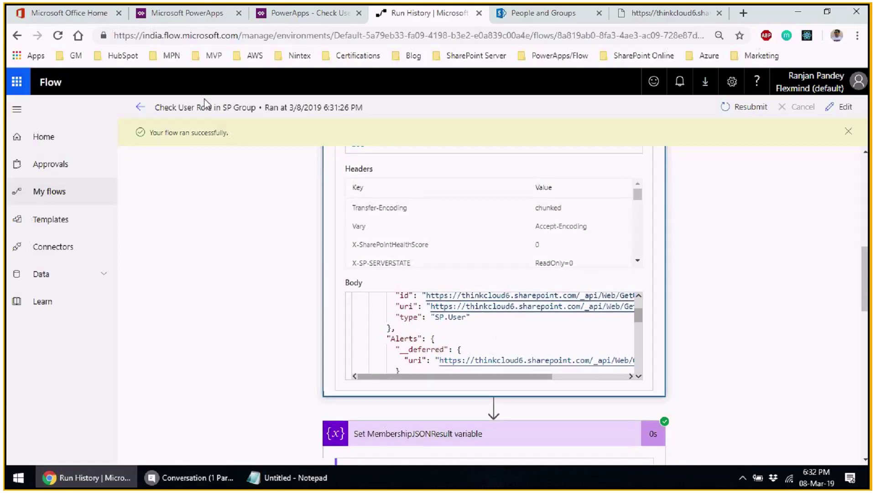
- Open the most recent successful run (6:31:52 PM) and inspect the CheckUserGroup request
click(158, 113)
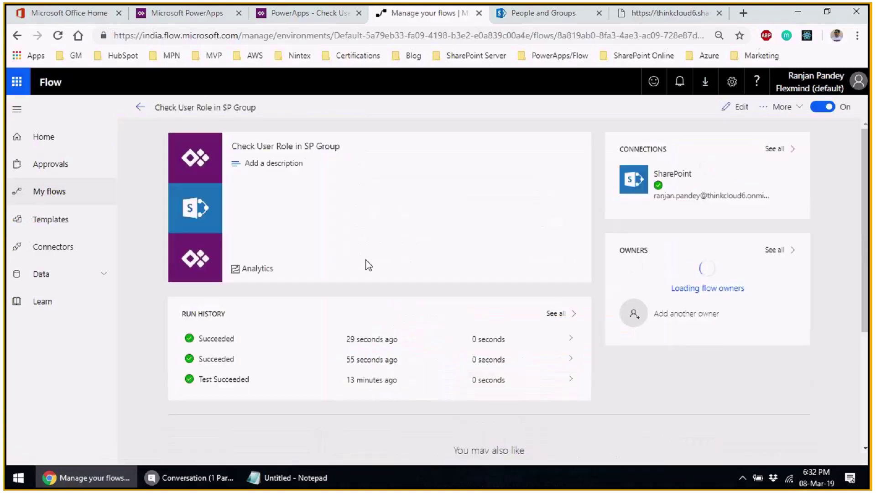
click(259, 341)
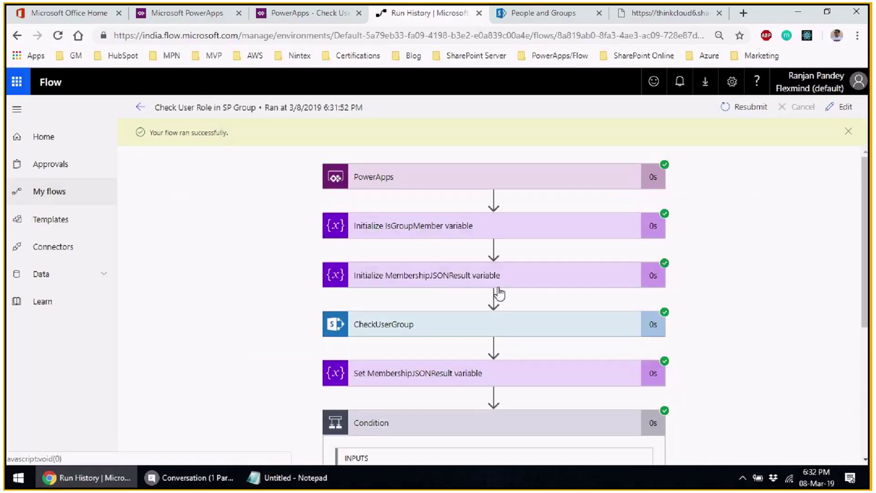
scroll(542, 224, down, 4)
scroll(542, 224, up, 3)
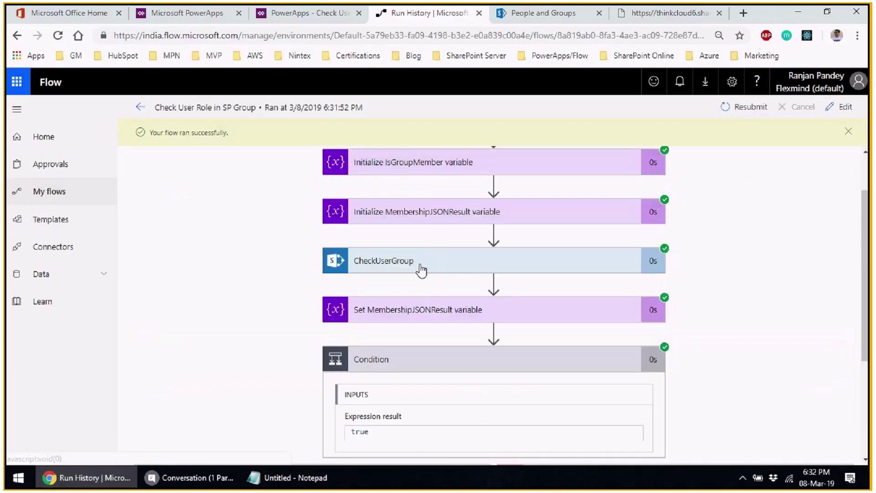
click(422, 262)
scroll(424, 366, down, 5)
scroll(424, 365, down, 2)
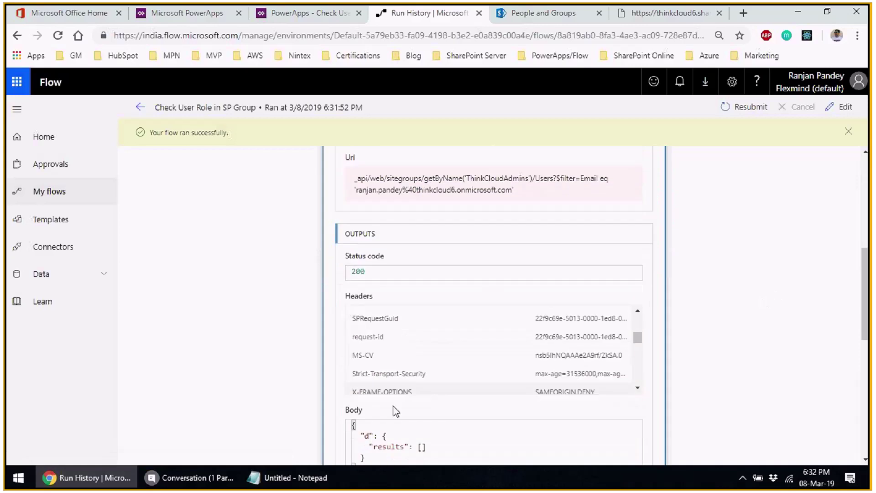
scroll(666, 418, down, 4)
scroll(667, 418, down, 1)
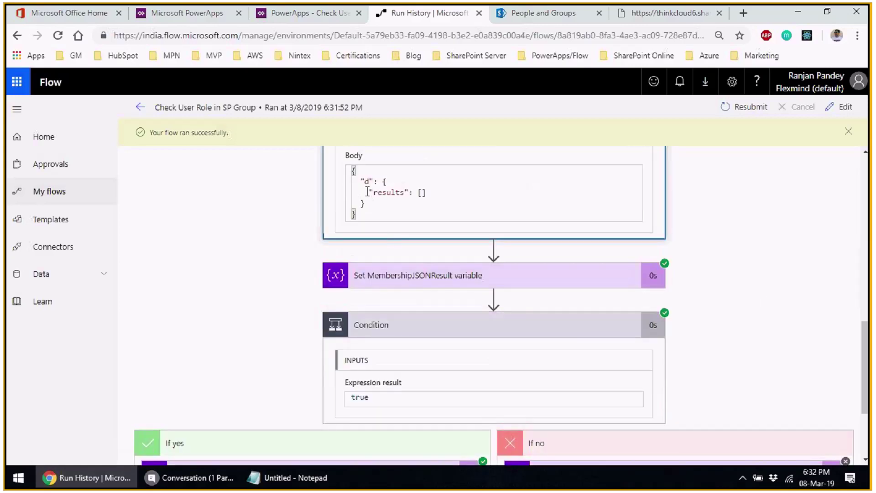
scroll(367, 191, up, 1)
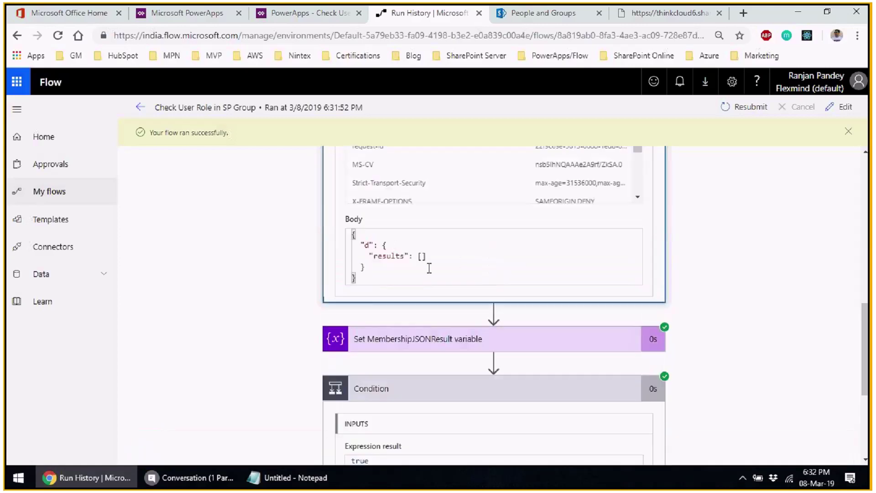
scroll(730, 302, down, 3)
scroll(653, 297, up, 1)
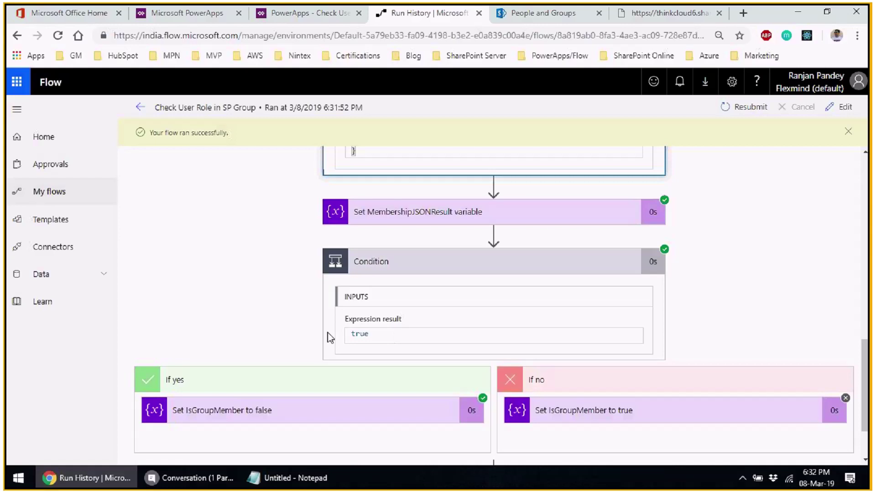
scroll(232, 322, down, 1)
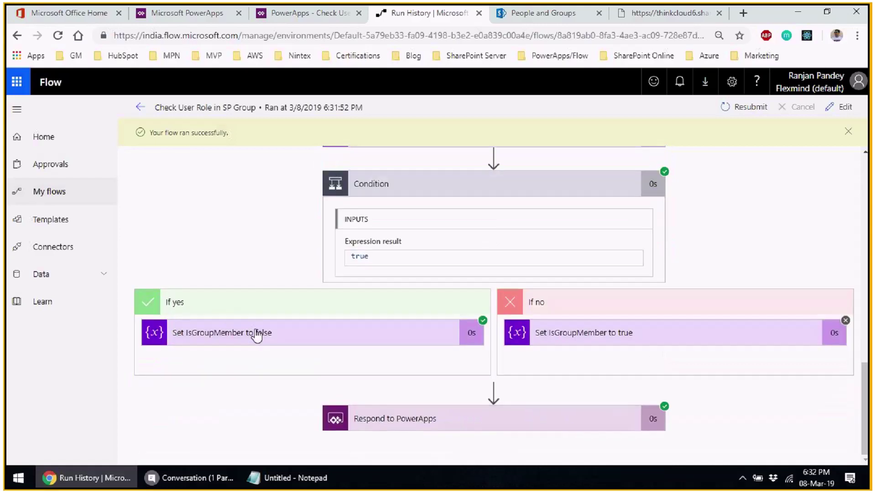
- Confirm IsGroupMember was set to False and returned to PowerApps with status 200
click(228, 337)
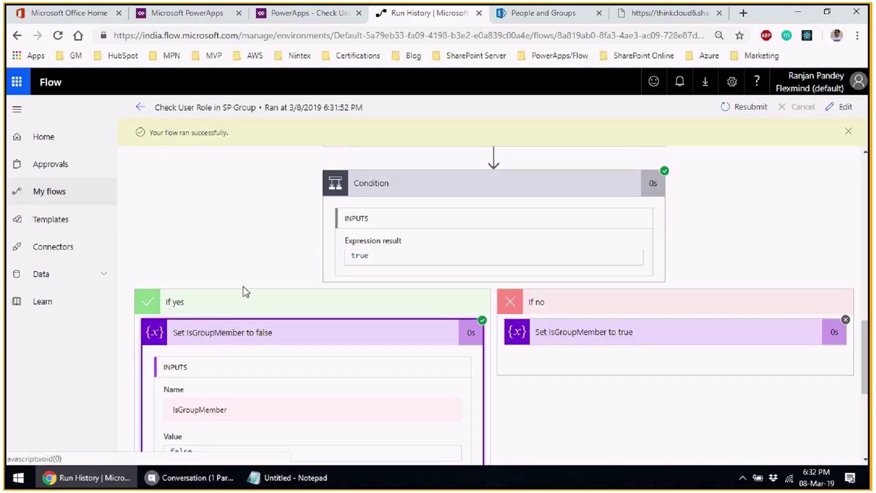
scroll(245, 287, down, 4)
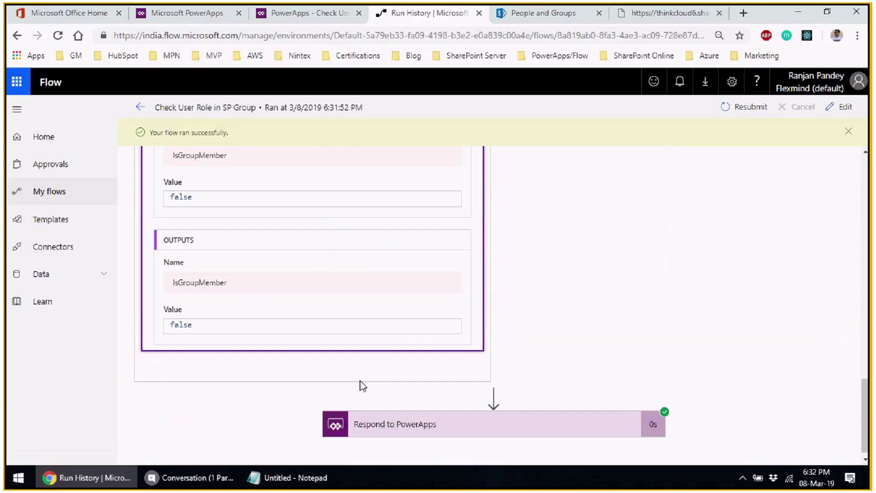
click(403, 424)
scroll(537, 377, down, 8)
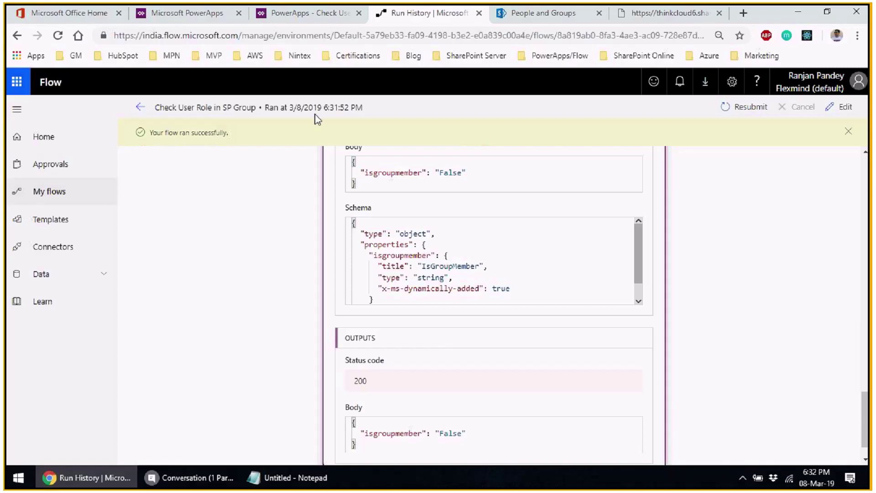
- Return to the relaunched app, now without an Admin Settings button, and bring up the call's conversation window
click(302, 15)
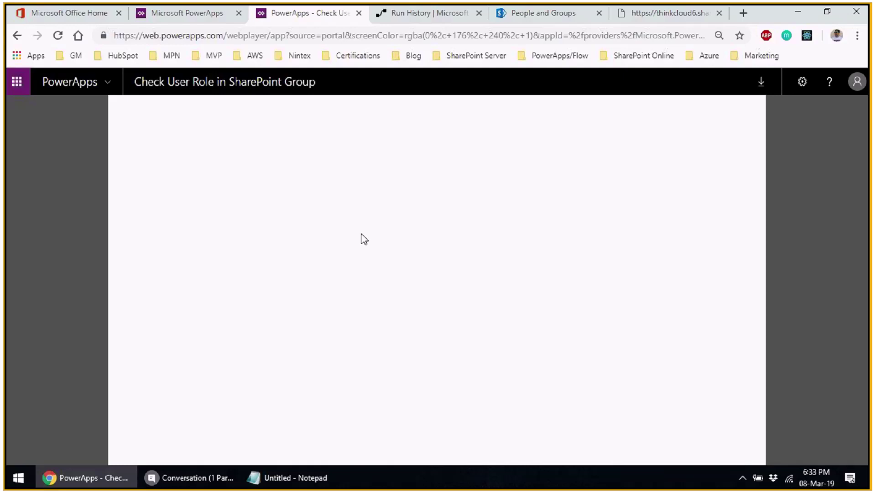
click(224, 478)
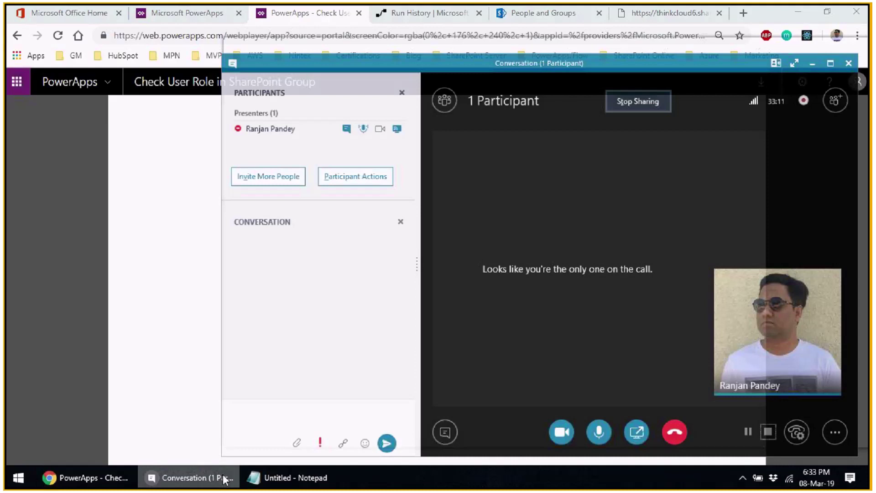